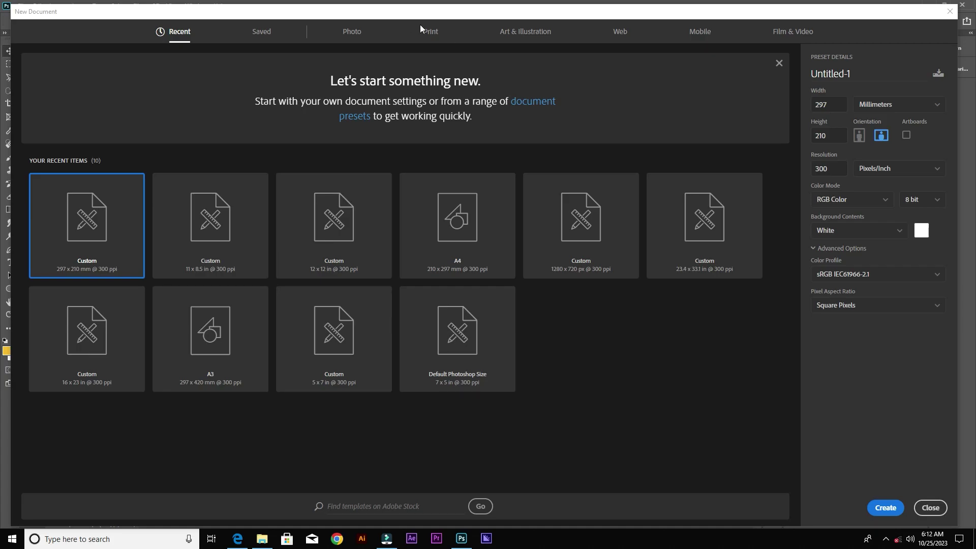
- Create a blank A4 print document, 2480 × 3508 px at 300 ppi
click(432, 33)
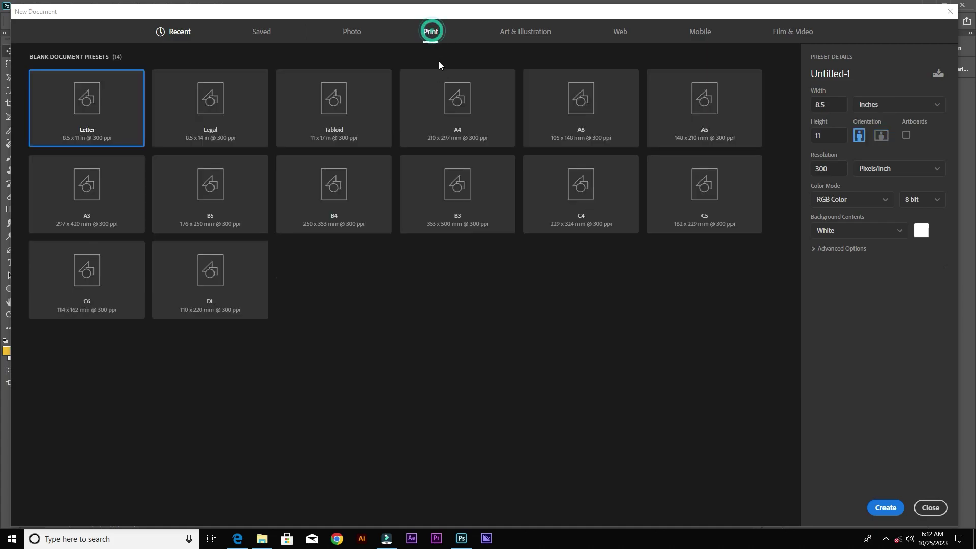
click(463, 140)
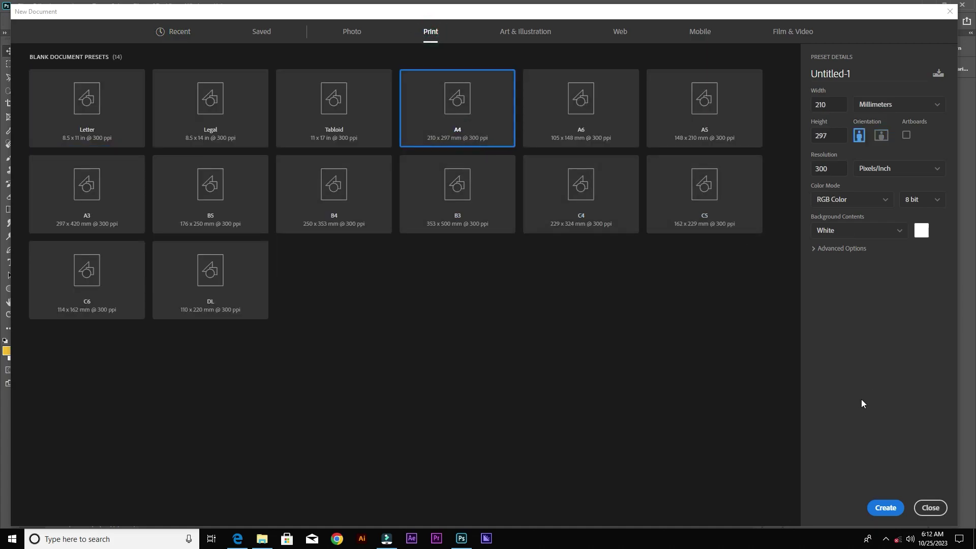
click(887, 509)
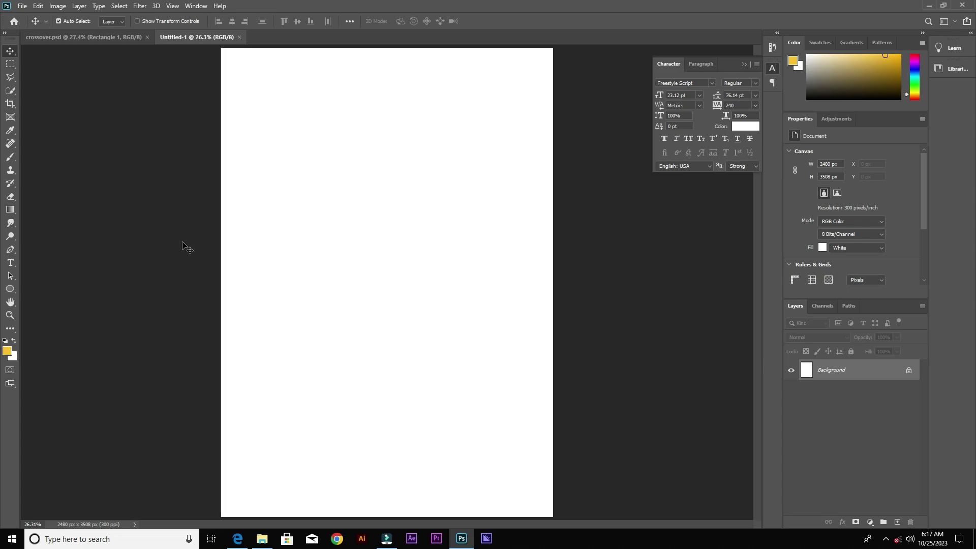
- Draw a large rectangle from the page's top-left covering most of the page
right_click(7, 290)
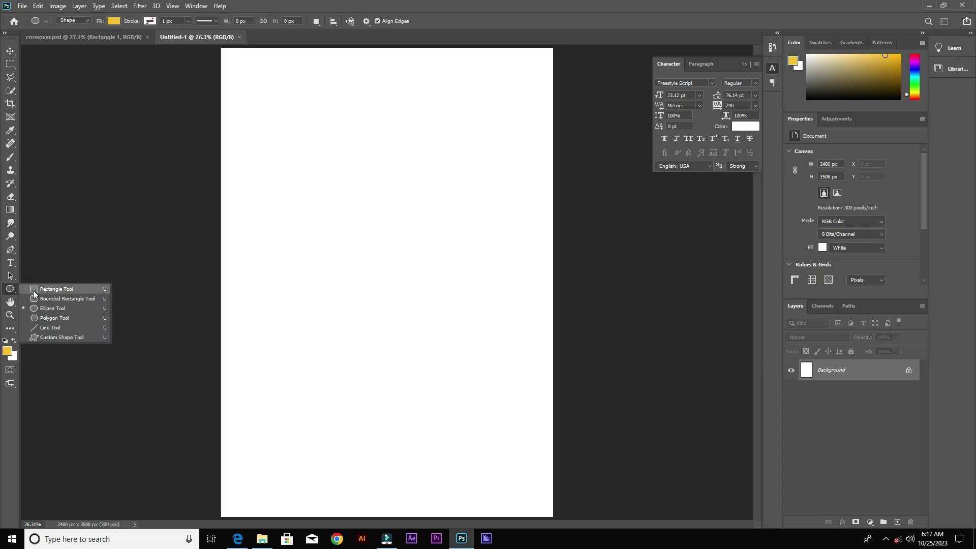
click(32, 291)
drag(218, 46, 558, 435)
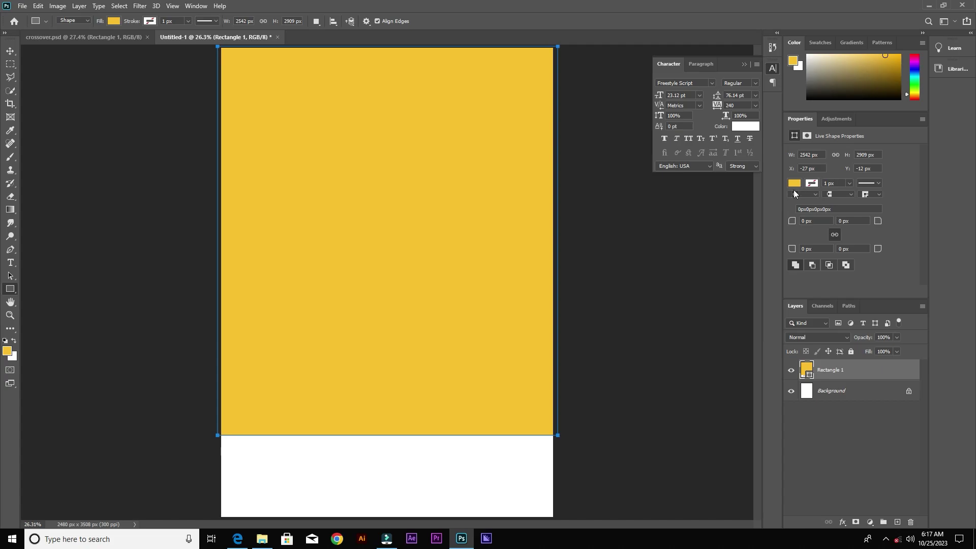
- Fill the rectangle with a black-to-#380094 purple linear gradient
click(793, 184)
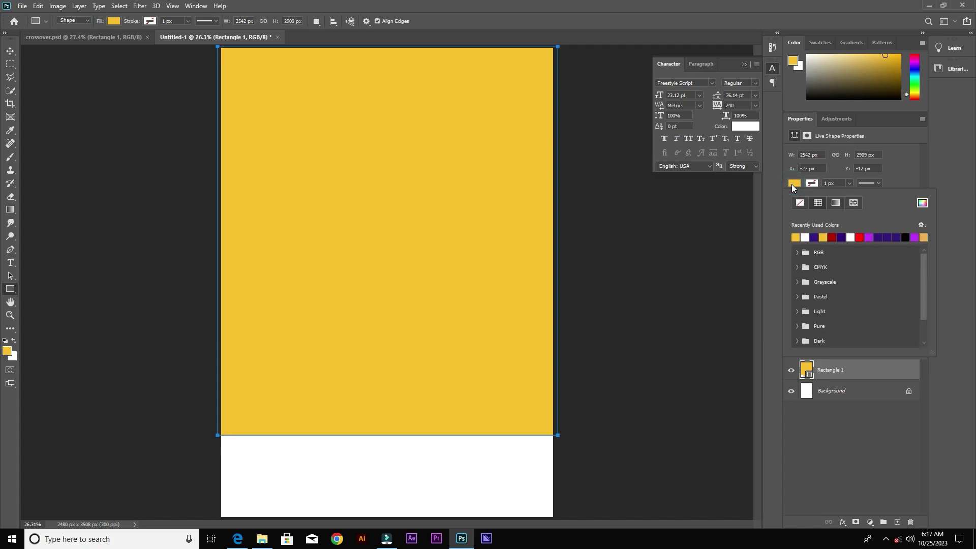
click(837, 203)
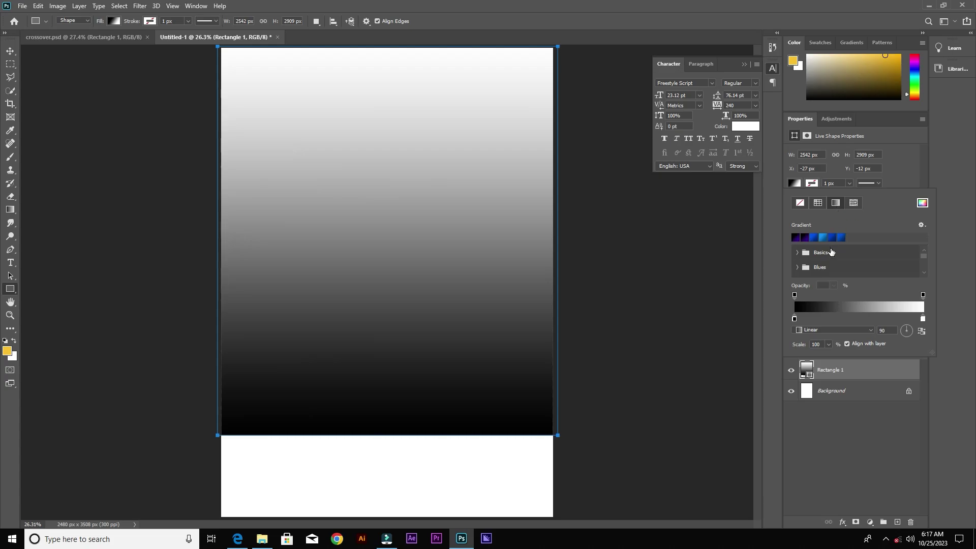
click(835, 306)
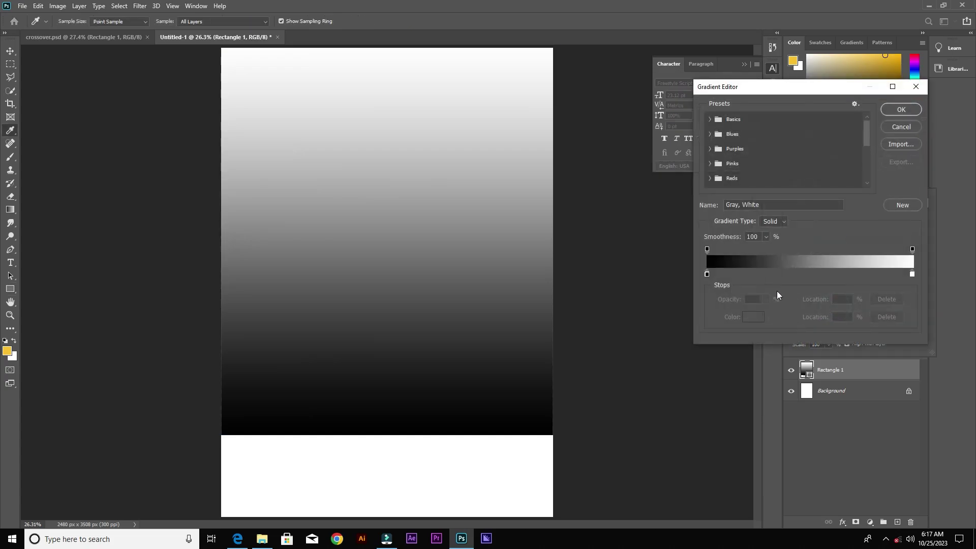
click(911, 275)
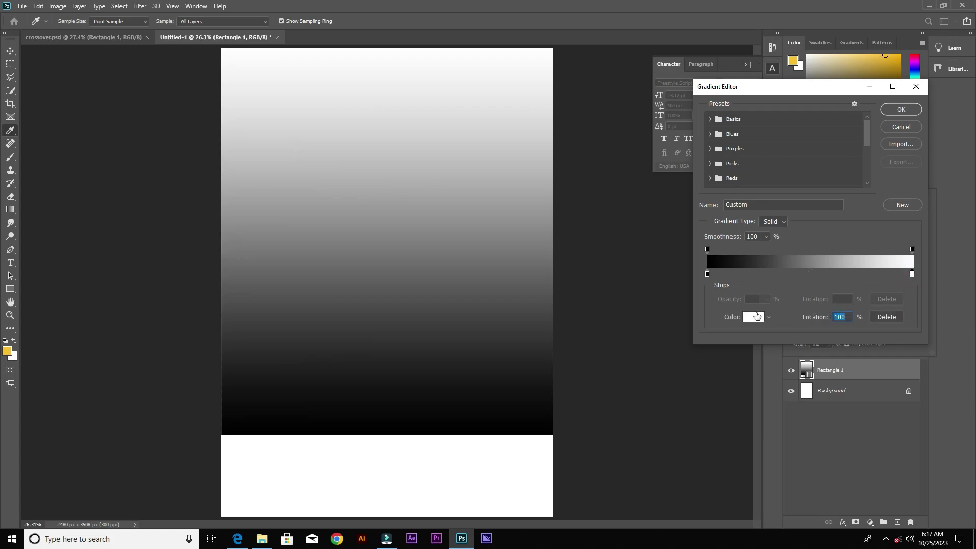
click(757, 315)
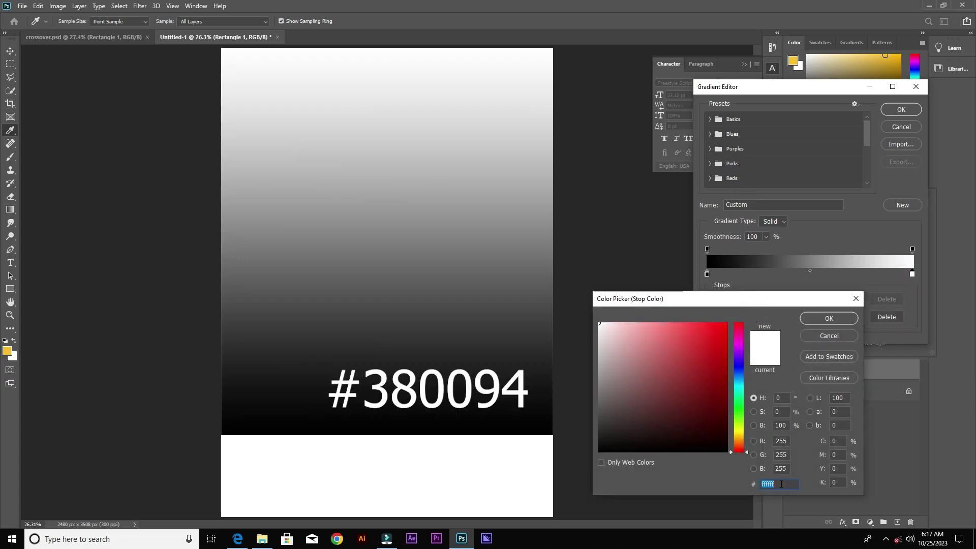
text(3800)
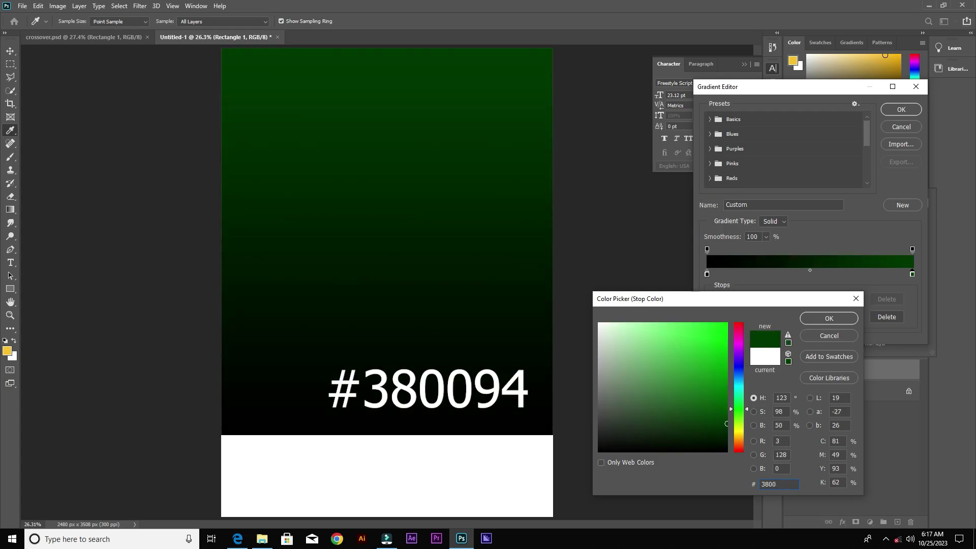
text(94)
click(829, 318)
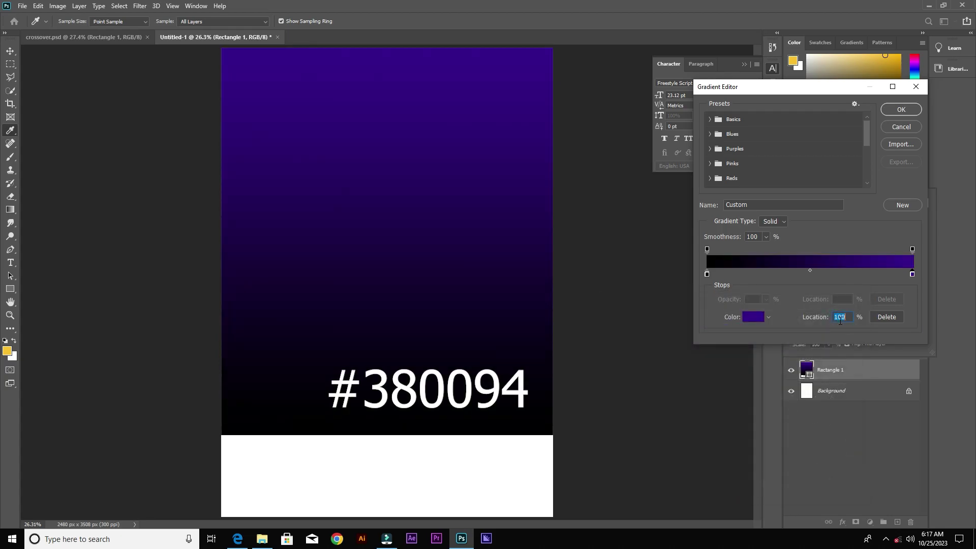
click(900, 110)
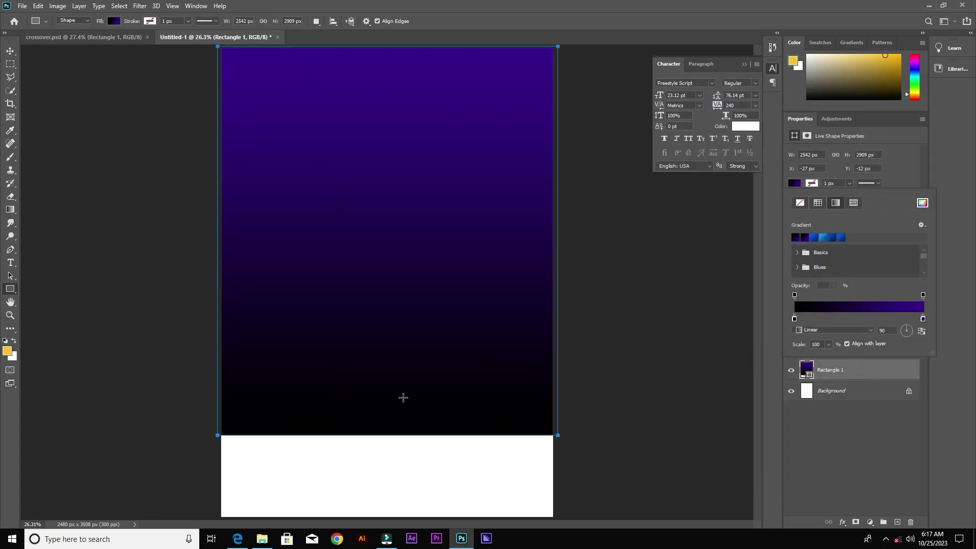
key(v)
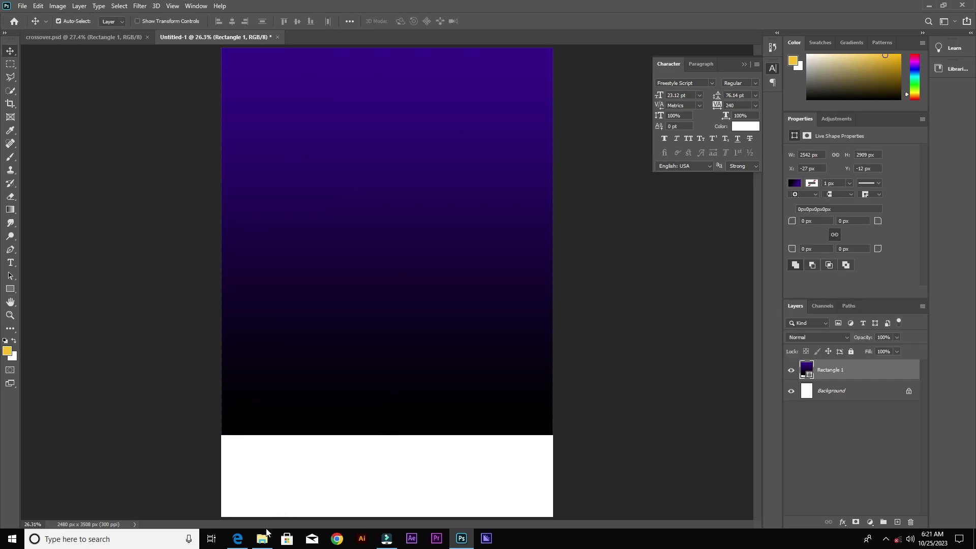
- Place FB_IMG scaled down at top-left, then open action_show_editable_text_effect_style.psd
click(262, 538)
drag(558, 76, 380, 257)
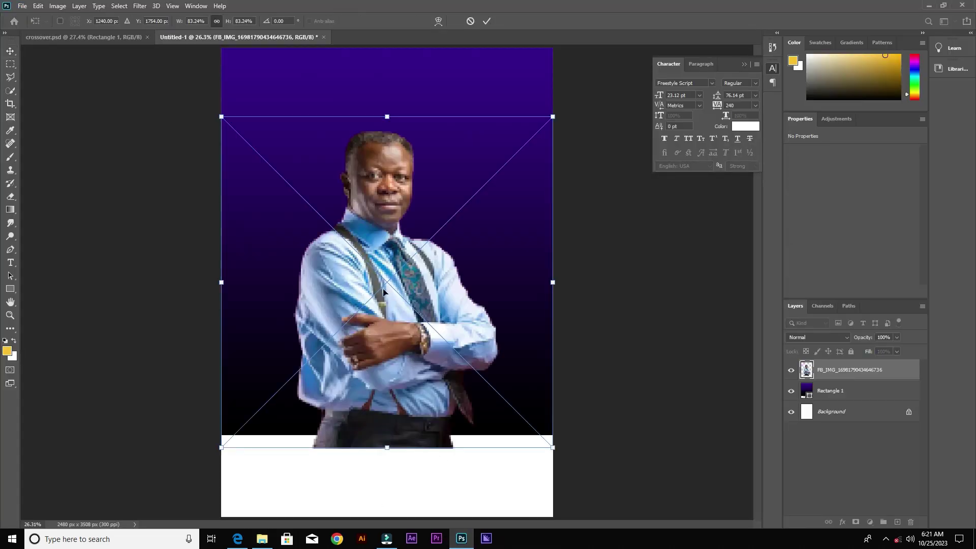
drag(553, 117, 483, 181)
drag(356, 367, 303, 280)
drag(407, 327, 404, 334)
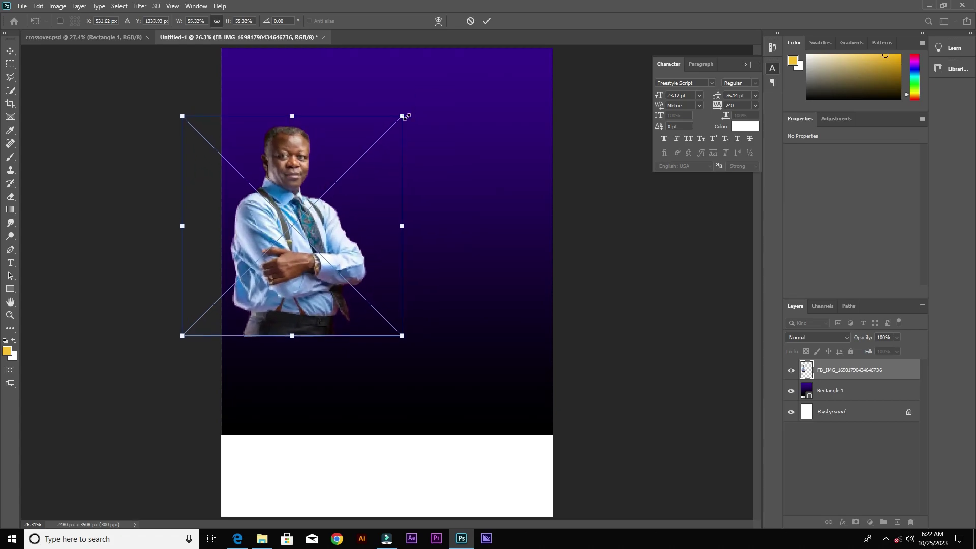
click(488, 21)
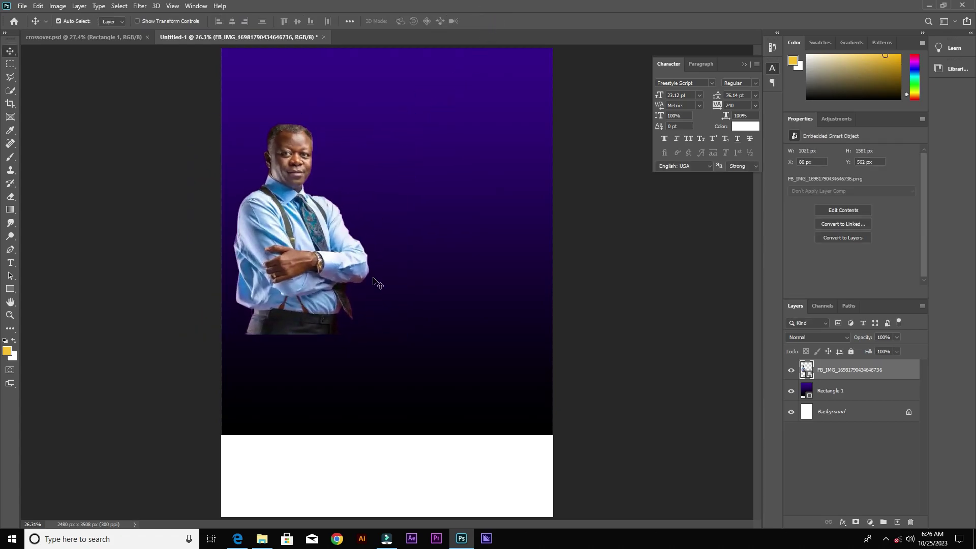
click(261, 538)
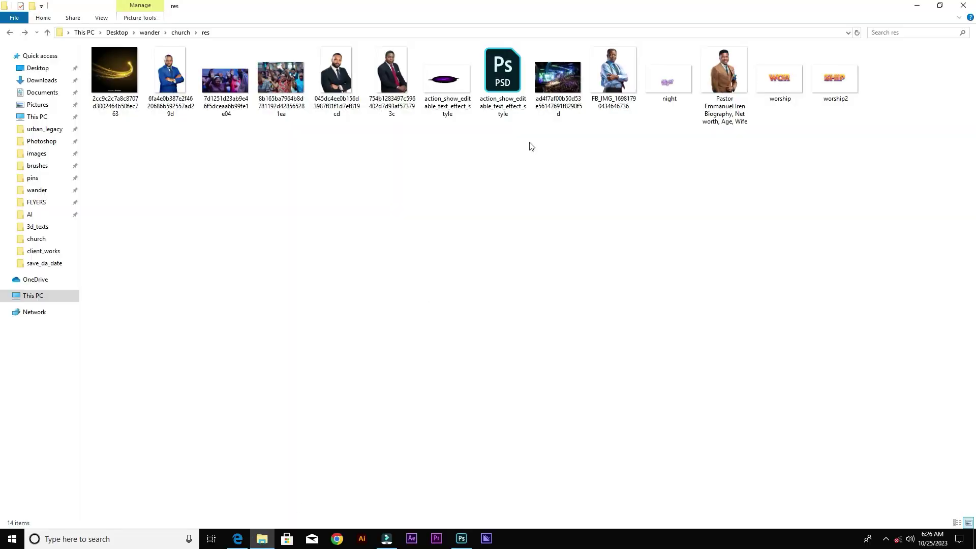
double_click(512, 87)
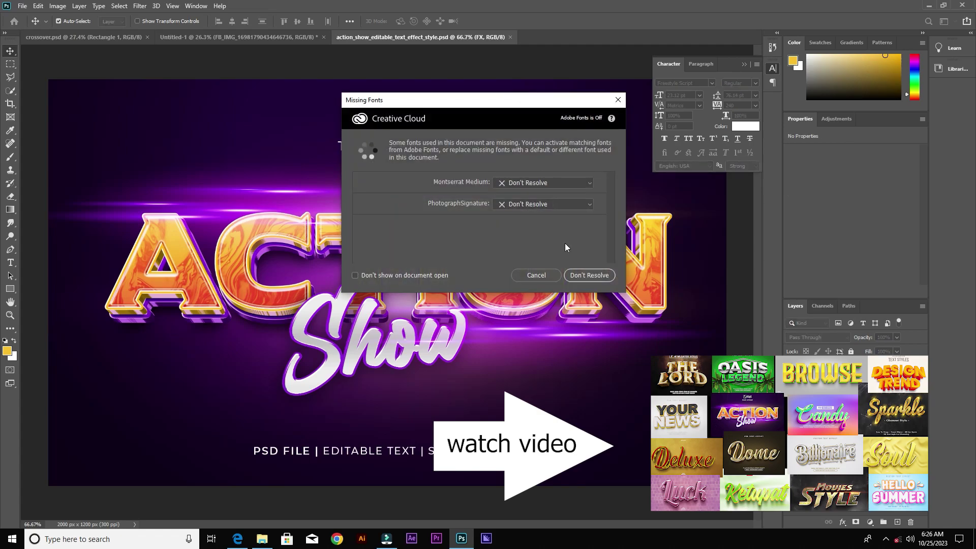
- Hide the background, title, light and Show script layers, expanding FX and Big Text
click(549, 275)
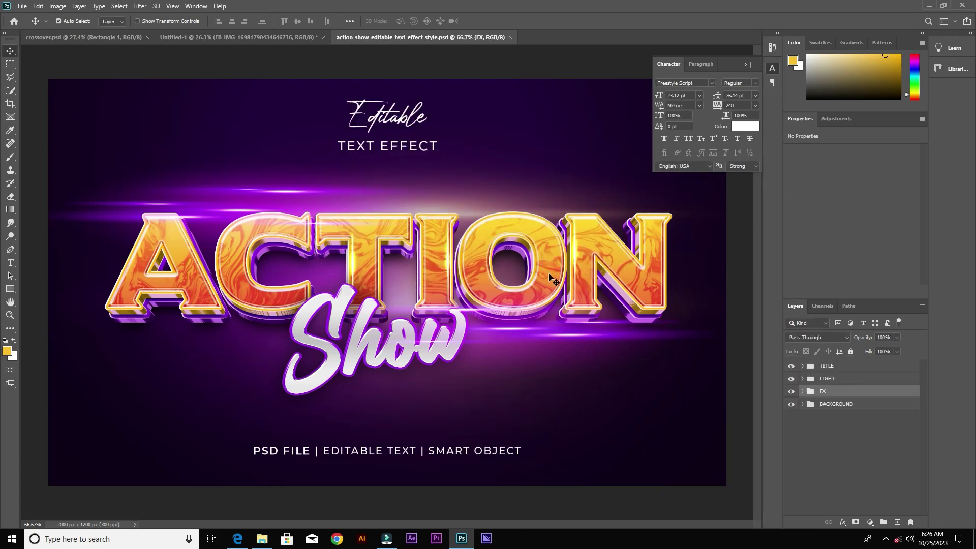
click(791, 404)
click(792, 366)
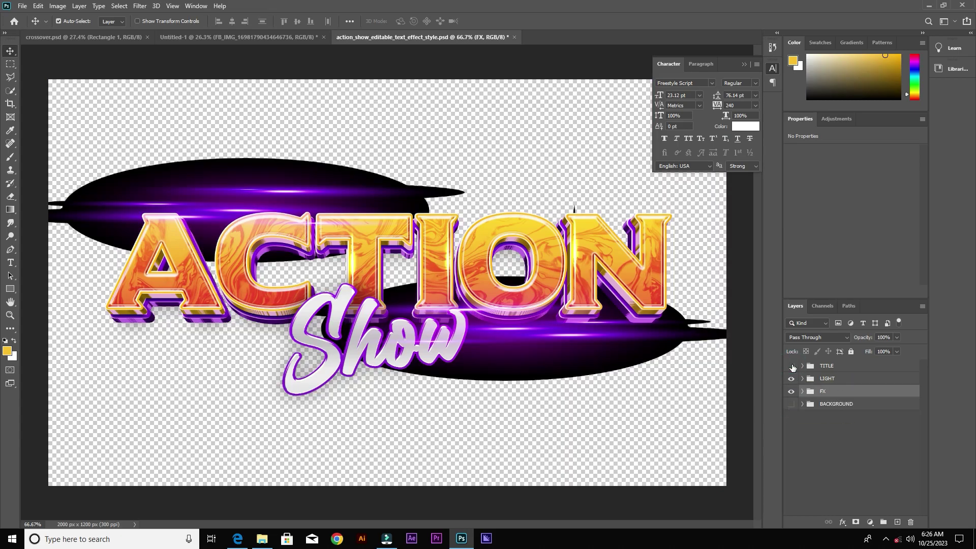
click(790, 380)
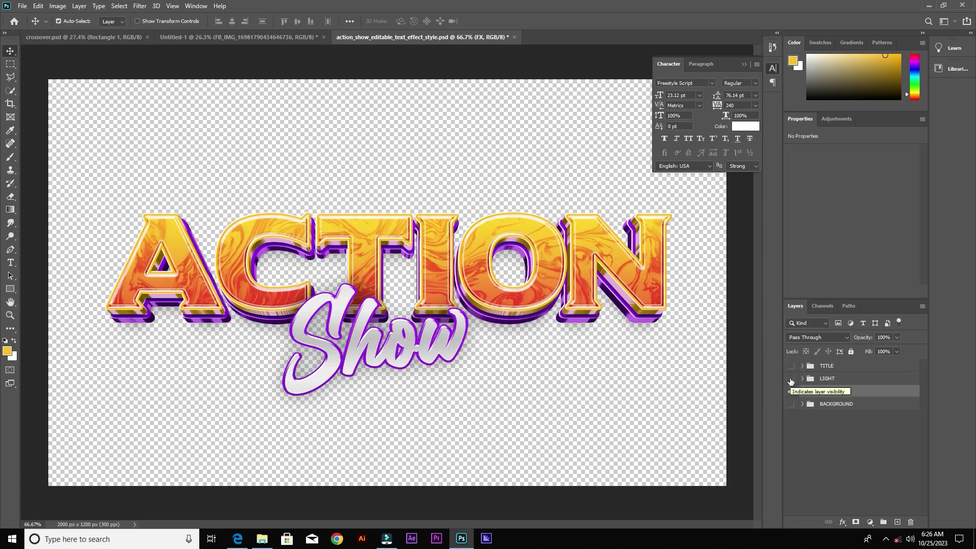
click(803, 391)
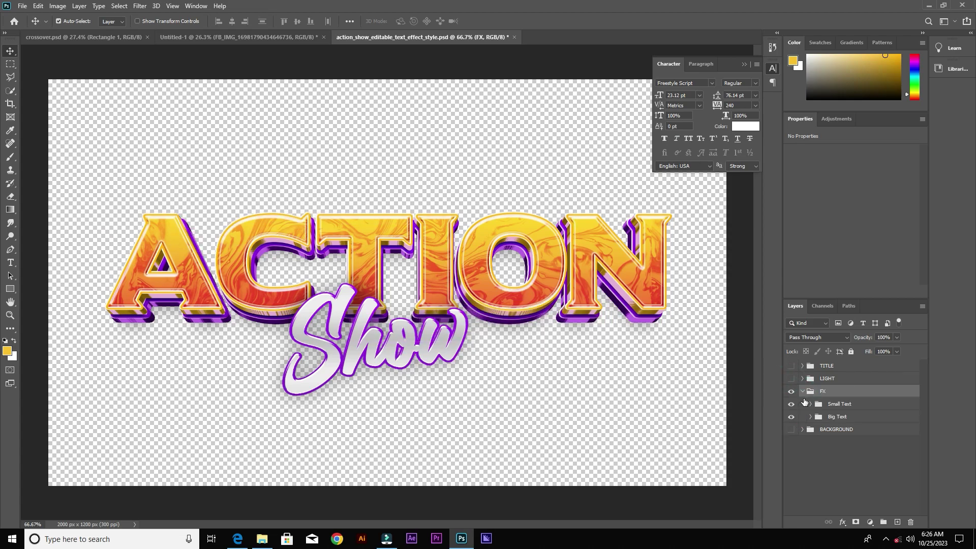
click(792, 404)
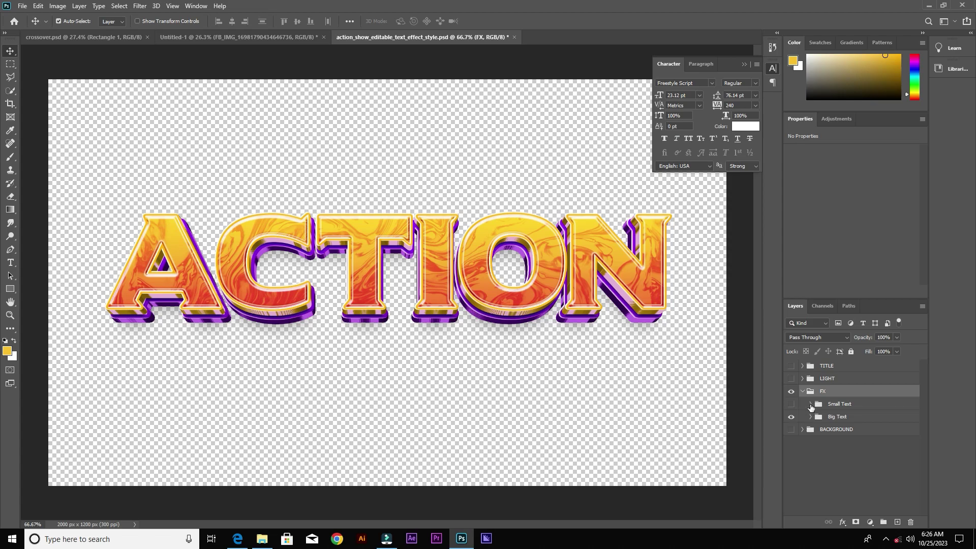
click(812, 417)
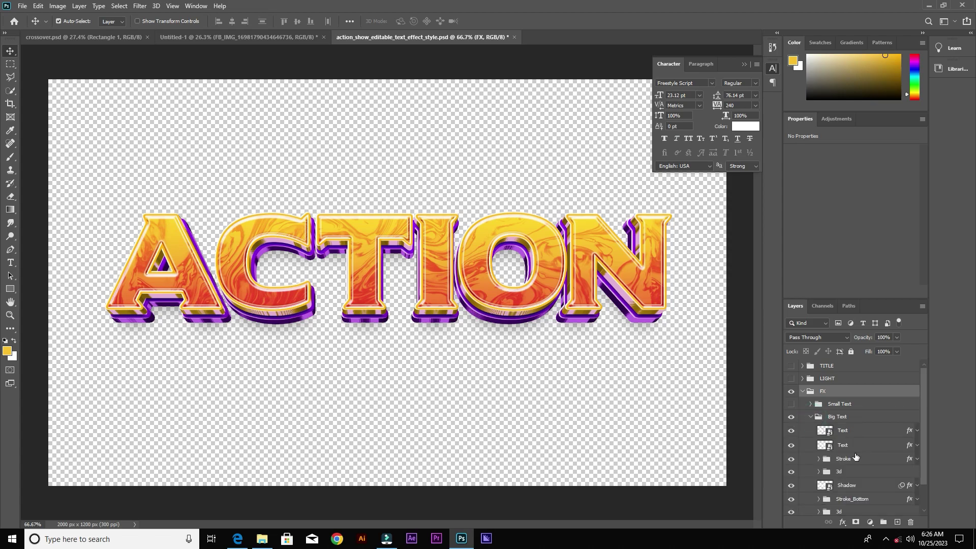
scroll(845, 446, down, 1)
scroll(852, 443, down, 1)
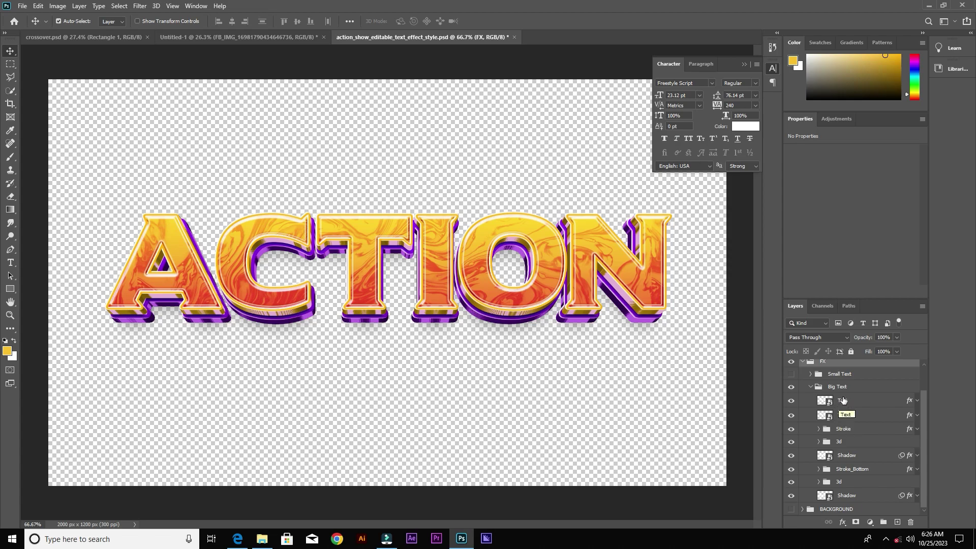
click(820, 404)
- Change the ACTION.psb smart object text to WOR and save it back
double_click(820, 404)
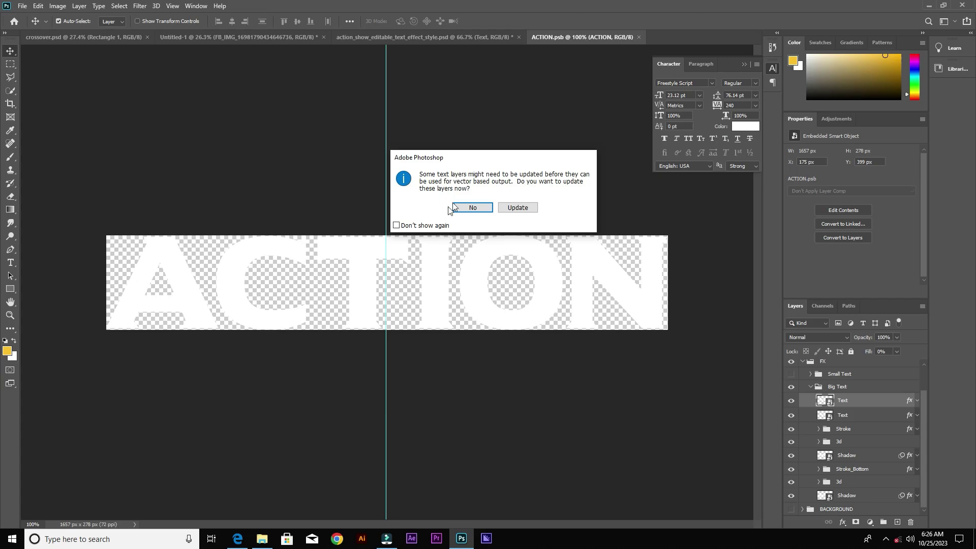
click(473, 207)
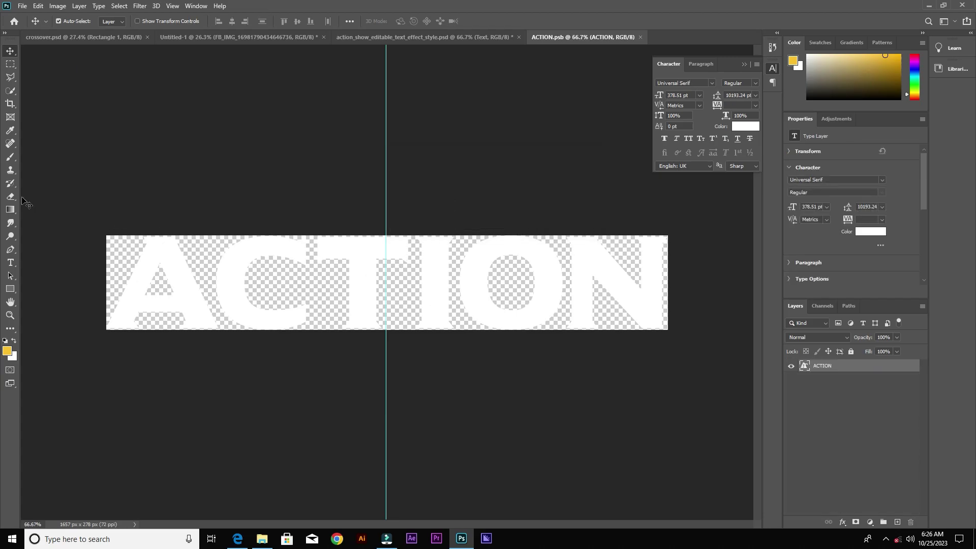
click(11, 263)
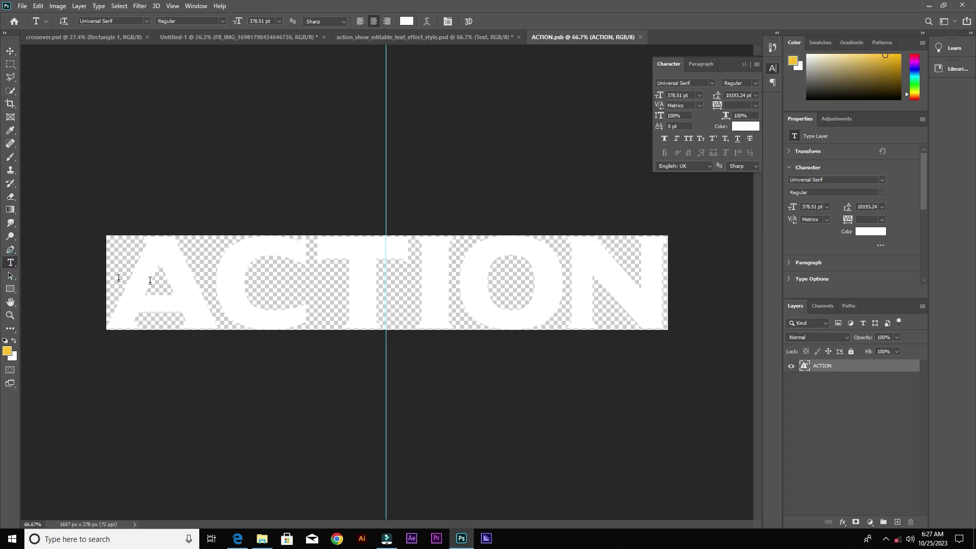
click(410, 288)
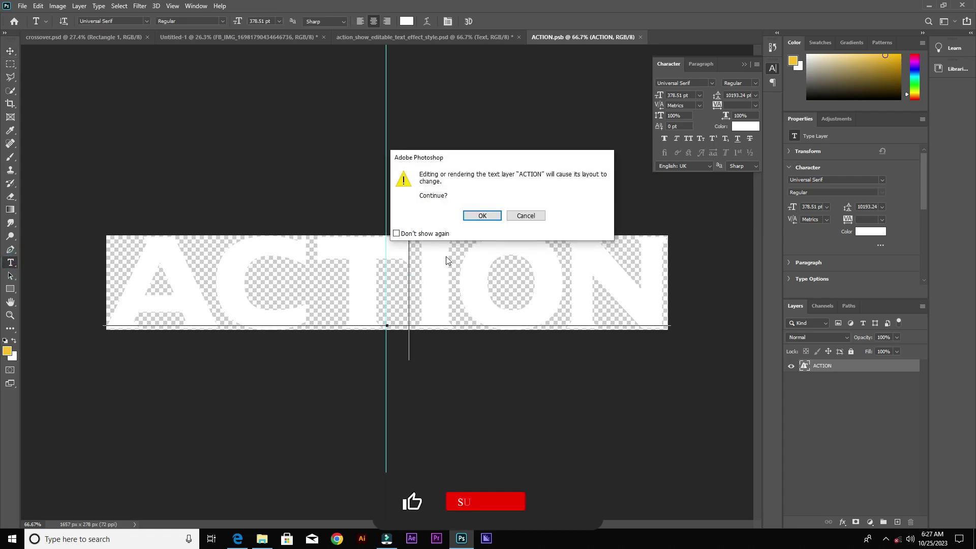
click(472, 216)
key(ctrl+a)
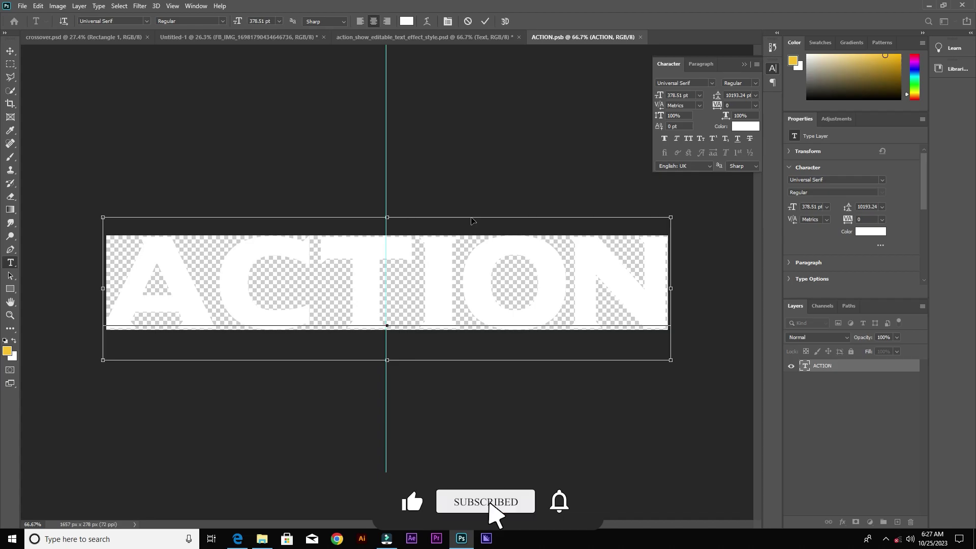
text(WOR)
click(485, 21)
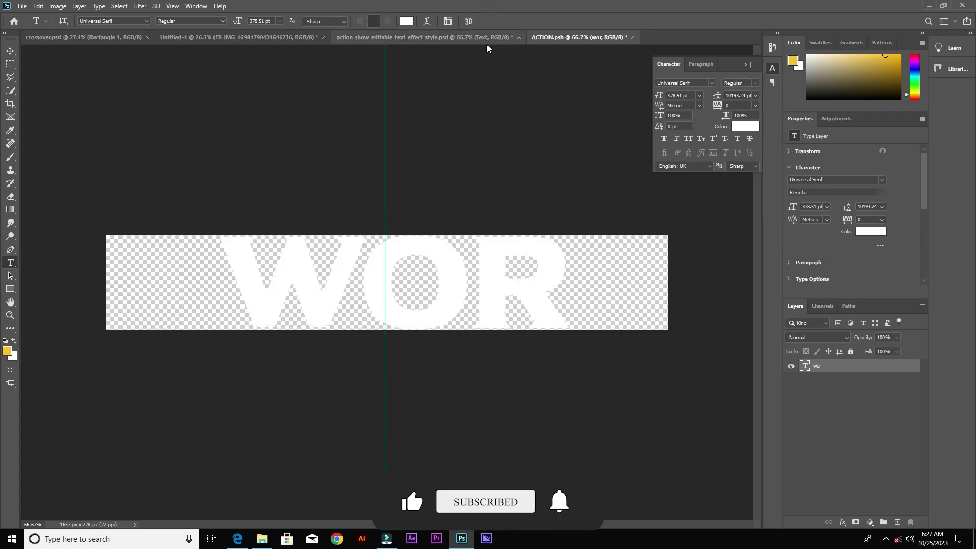
click(10, 51)
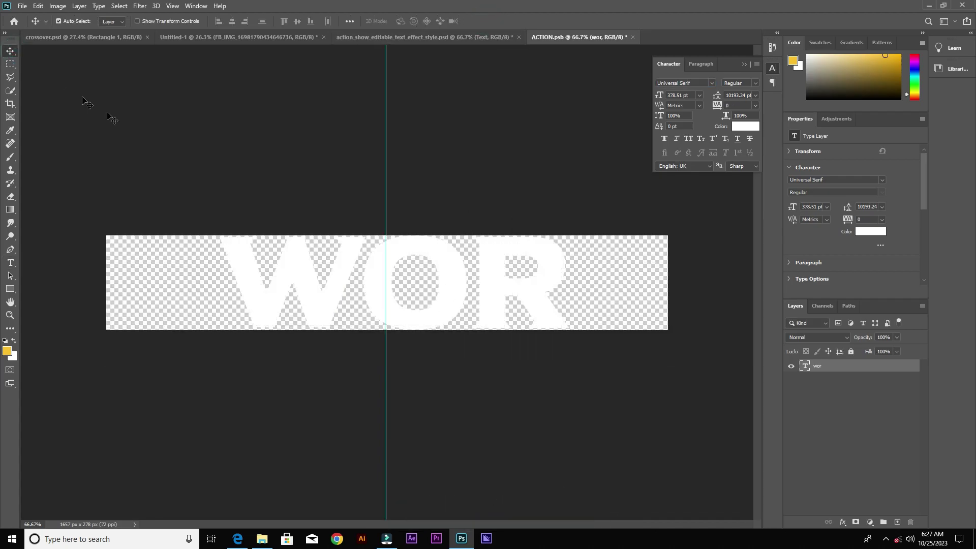
click(633, 37)
click(443, 203)
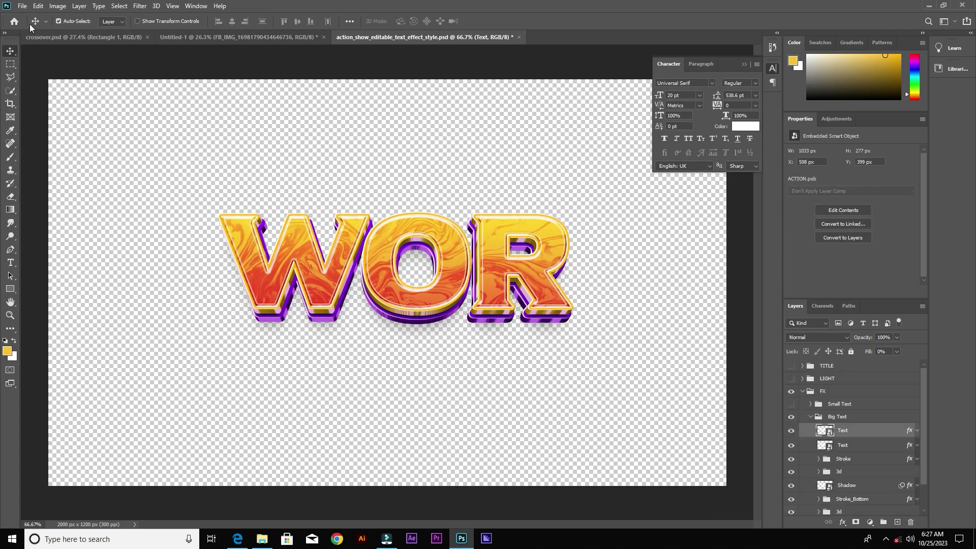
click(23, 6)
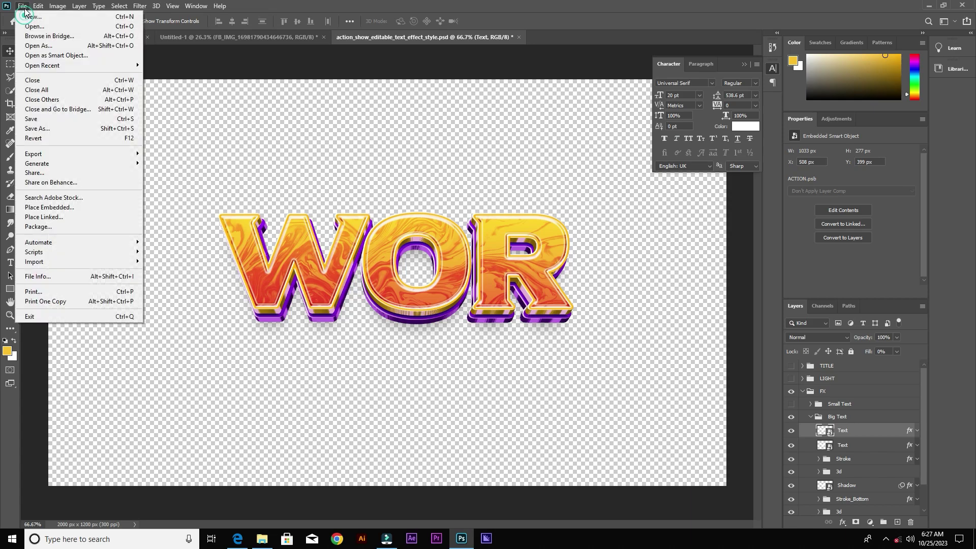
click(45, 130)
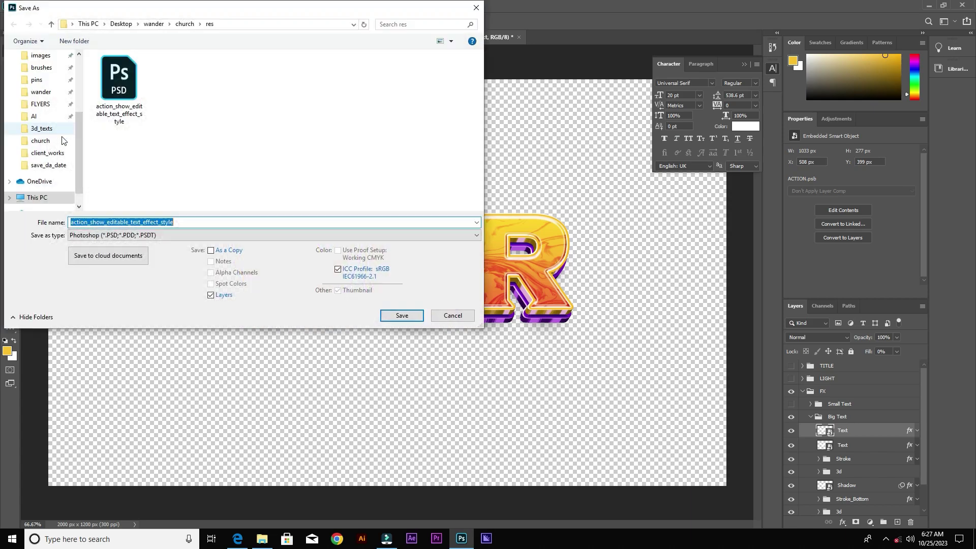
click(166, 236)
click(120, 376)
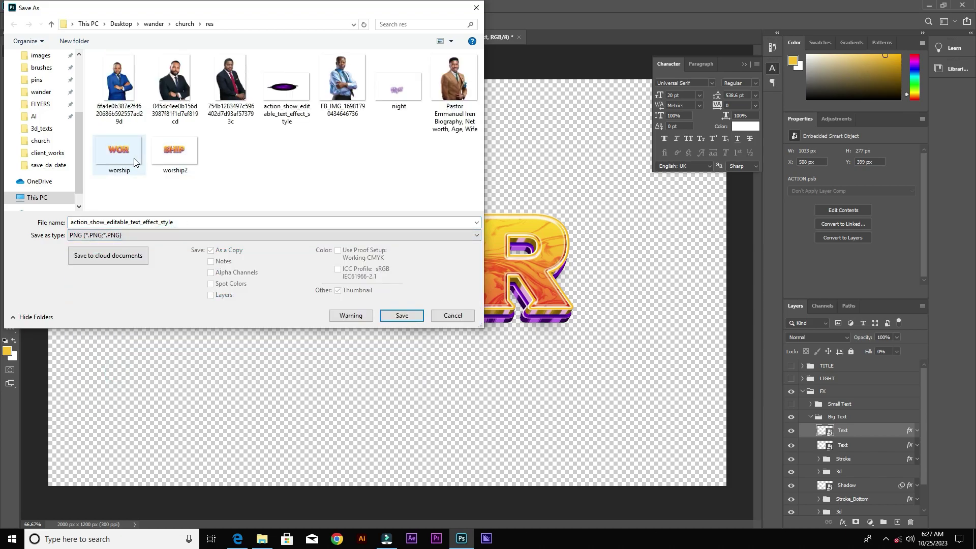
click(447, 317)
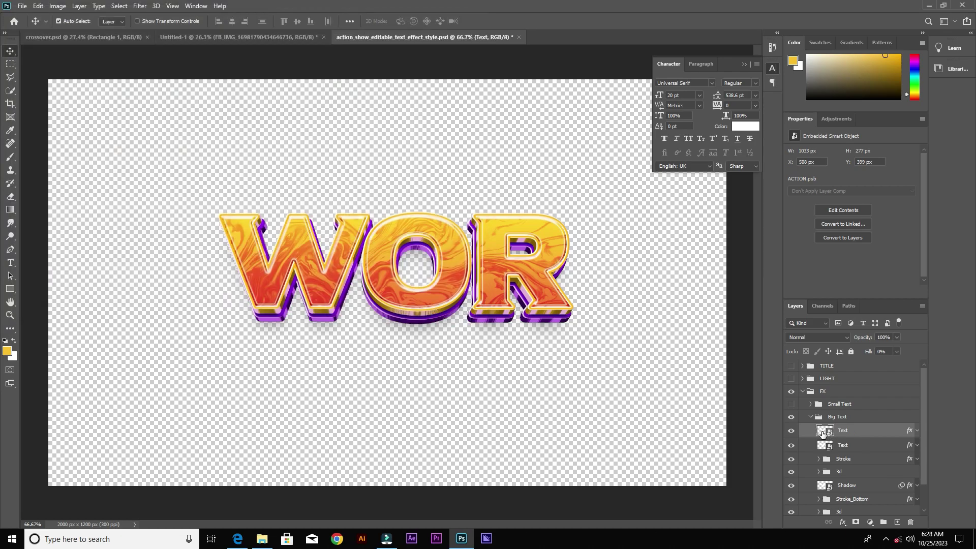
- Change the smart object text from WOR to SHIP and save the contents
double_click(823, 432)
key(t)
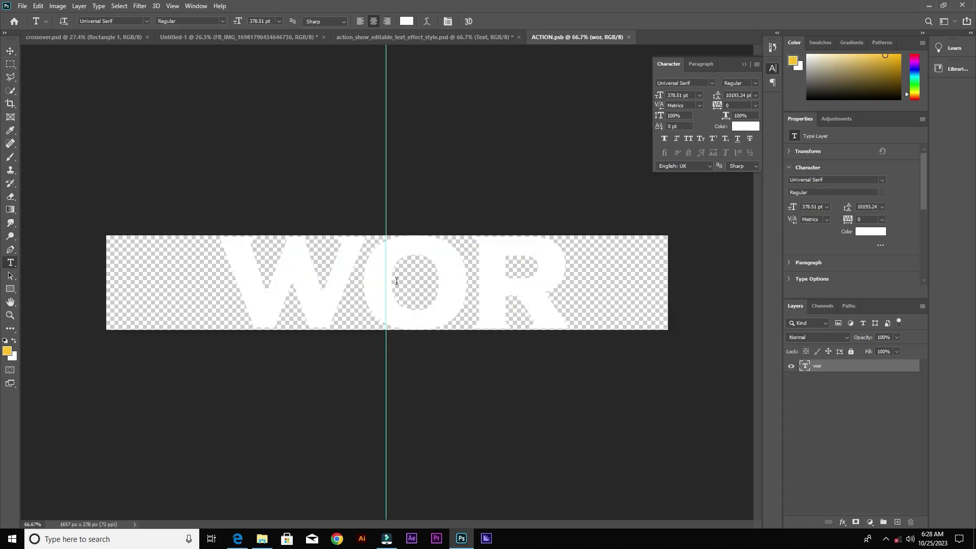
click(397, 281)
key(ctrl+a)
text(SHIP)
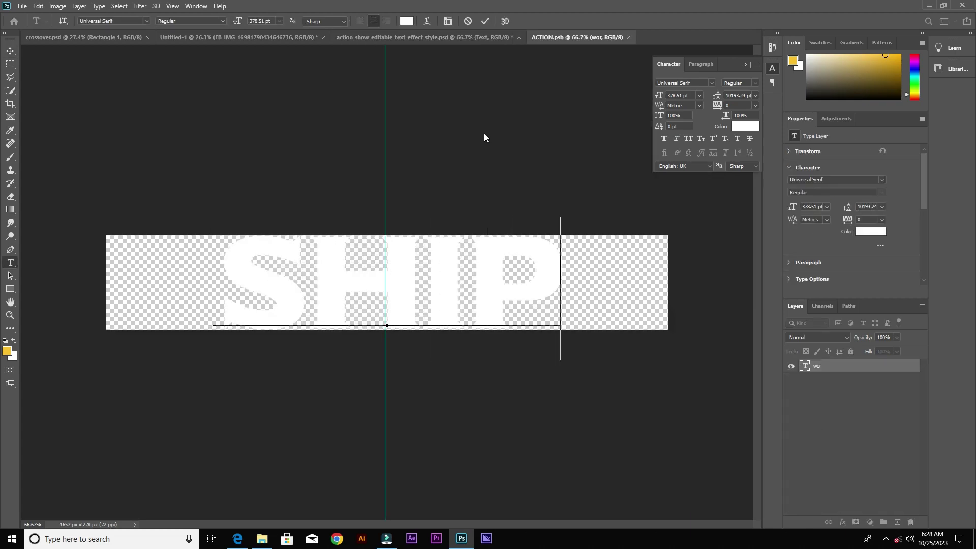
click(485, 21)
click(632, 37)
click(447, 196)
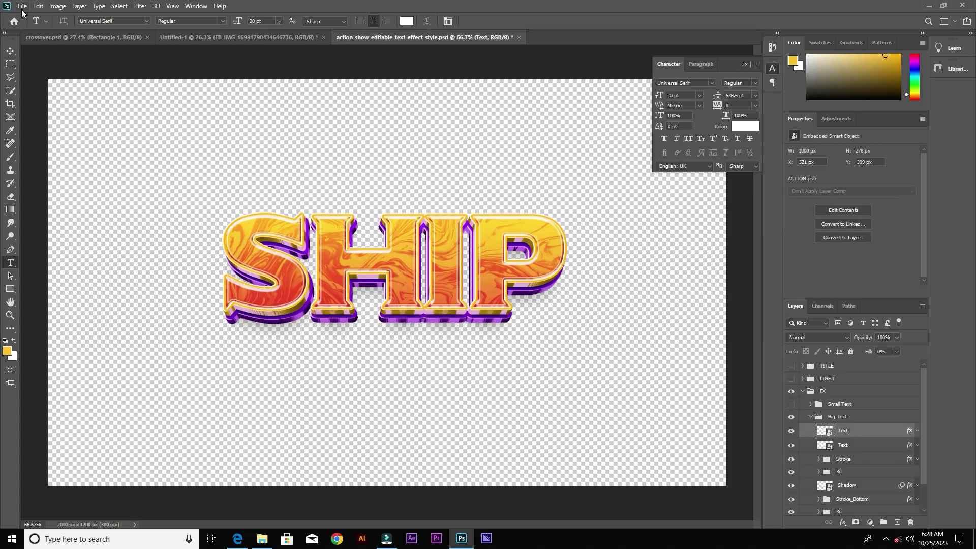
- Begin a Save As in PNG format, then cancel without saving
click(23, 6)
click(59, 128)
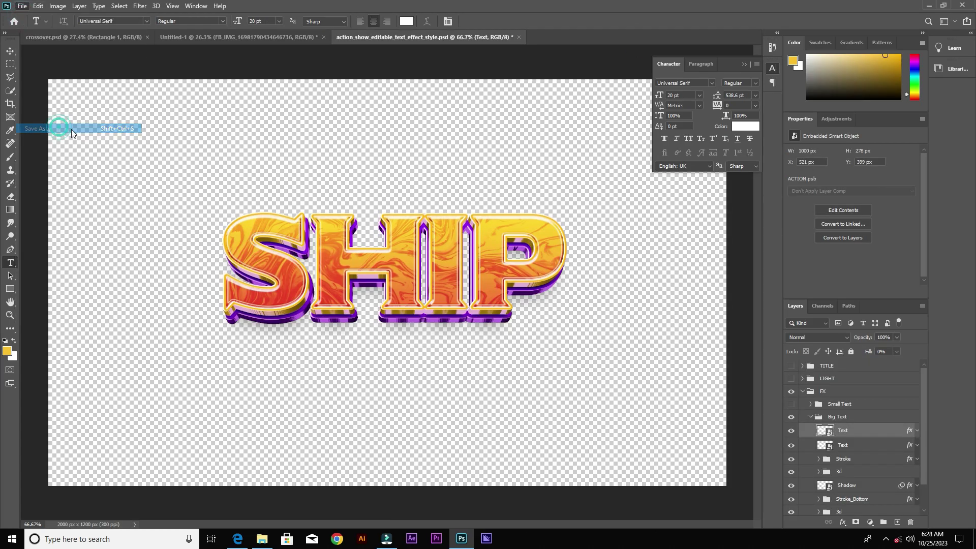
click(152, 235)
click(199, 301)
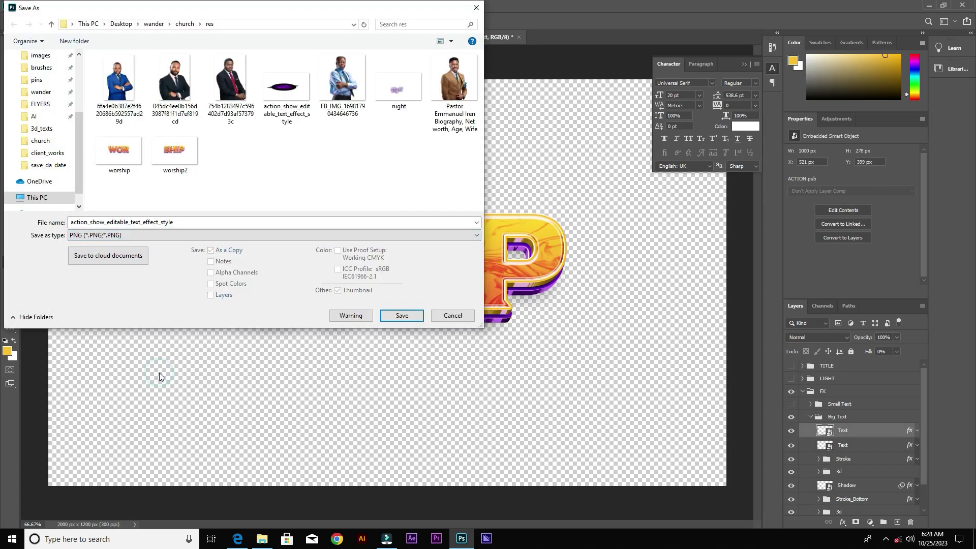
click(450, 317)
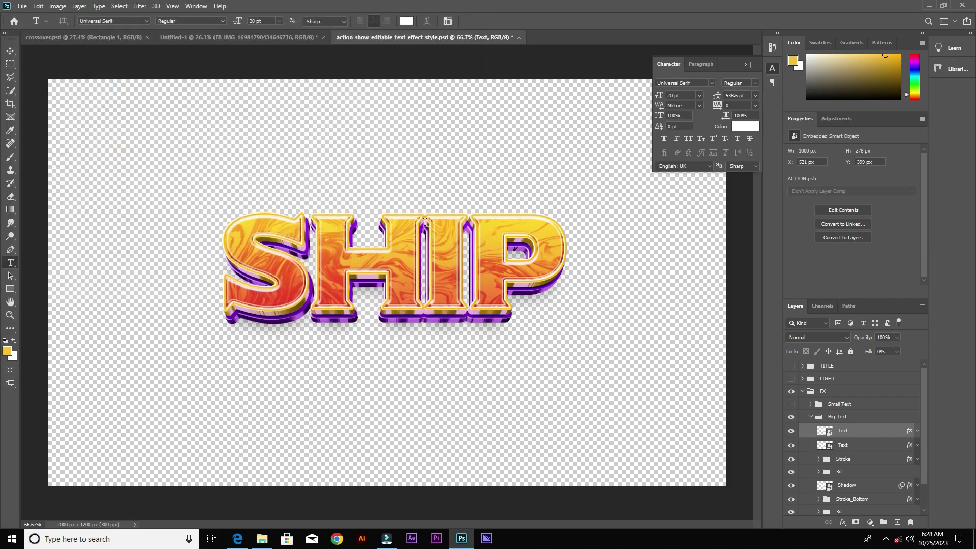
- Hide Big Text, show and expand Small Text, and open its script smart object
click(809, 418)
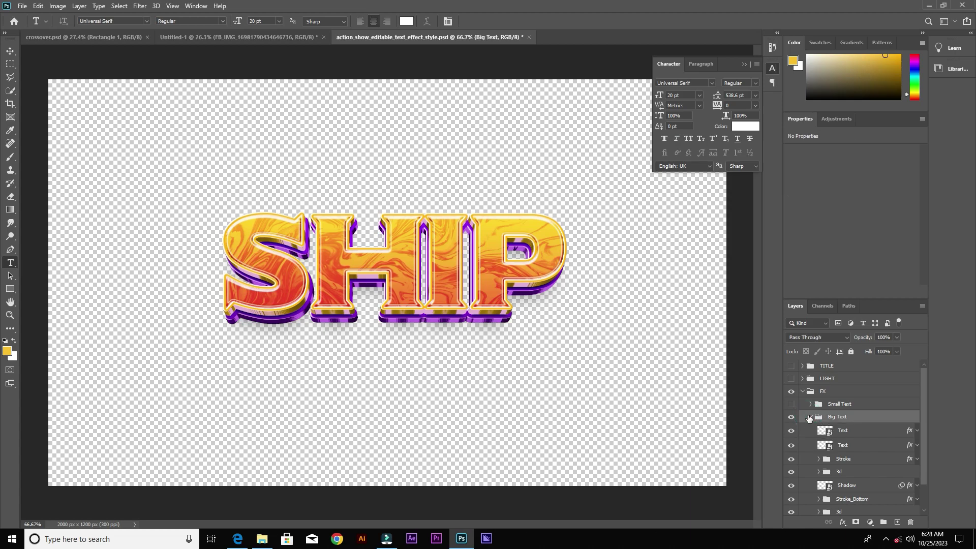
click(811, 417)
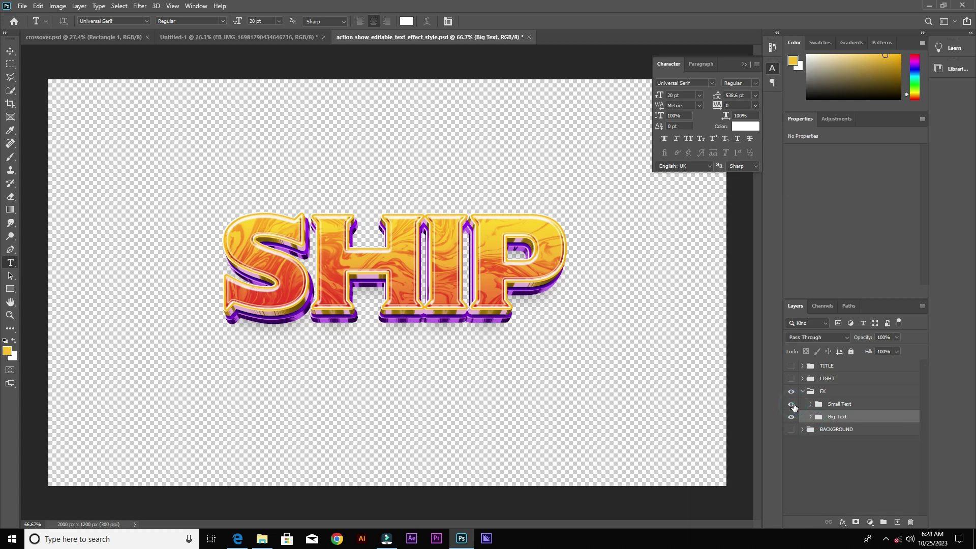
click(791, 404)
click(791, 417)
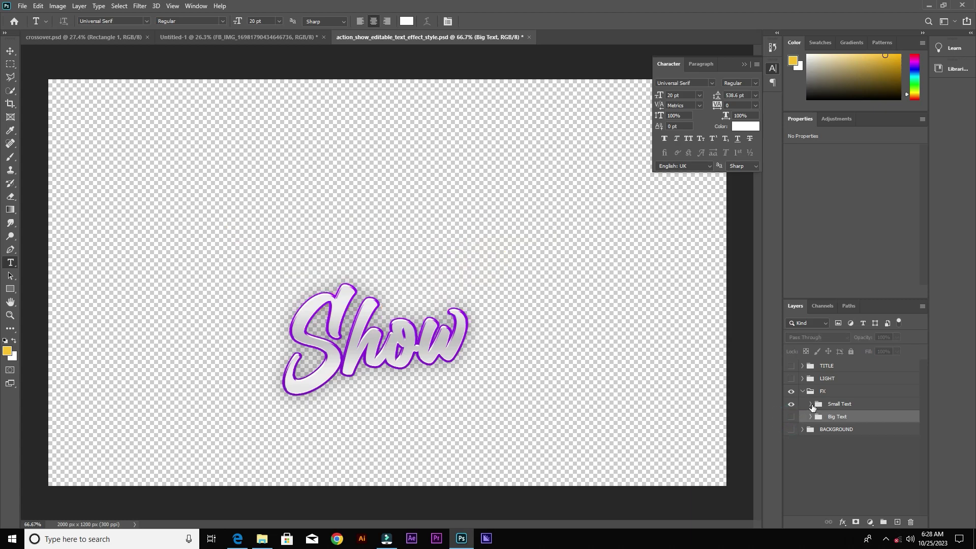
click(811, 404)
double_click(814, 418)
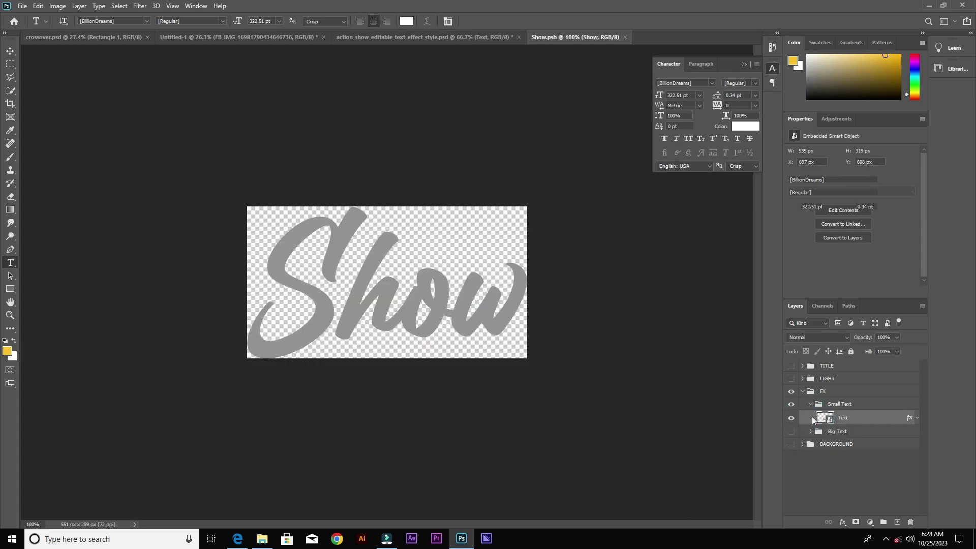
- Replace the Show script text with Night, substituting the missing font
click(550, 280)
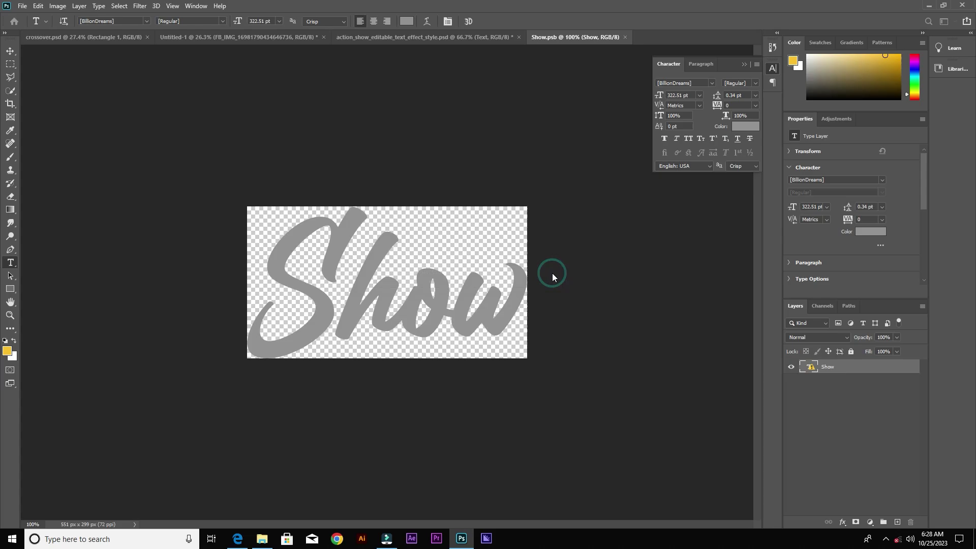
click(477, 282)
click(455, 223)
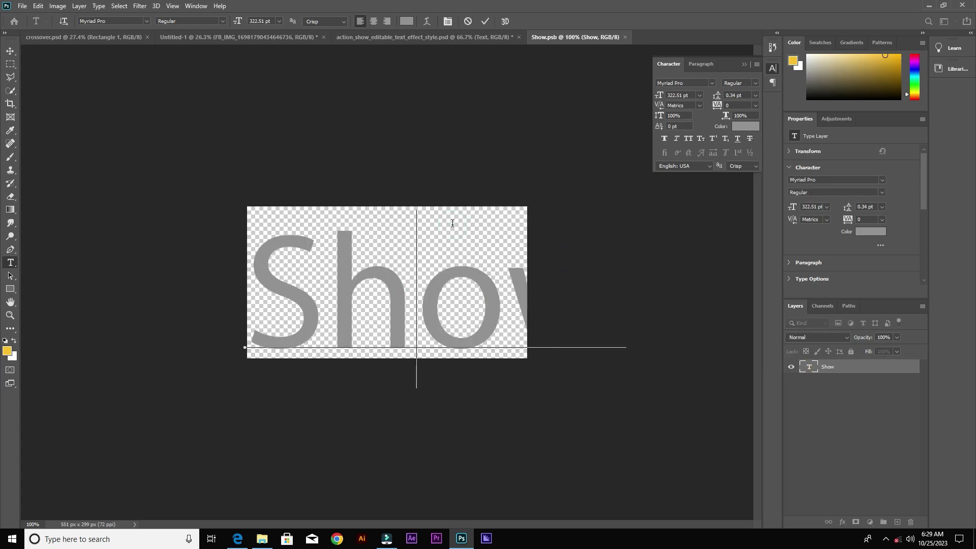
key(shift+Right)
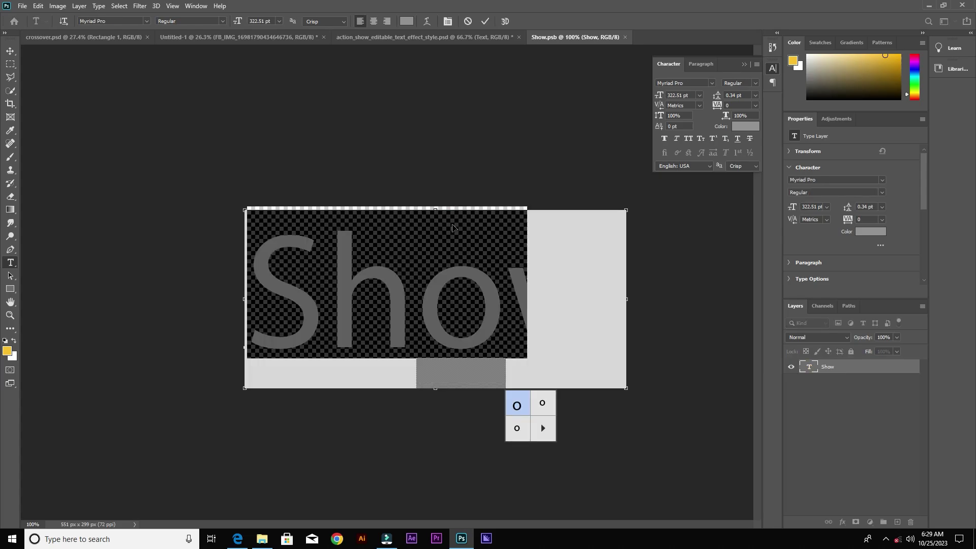
text(Night)
click(485, 21)
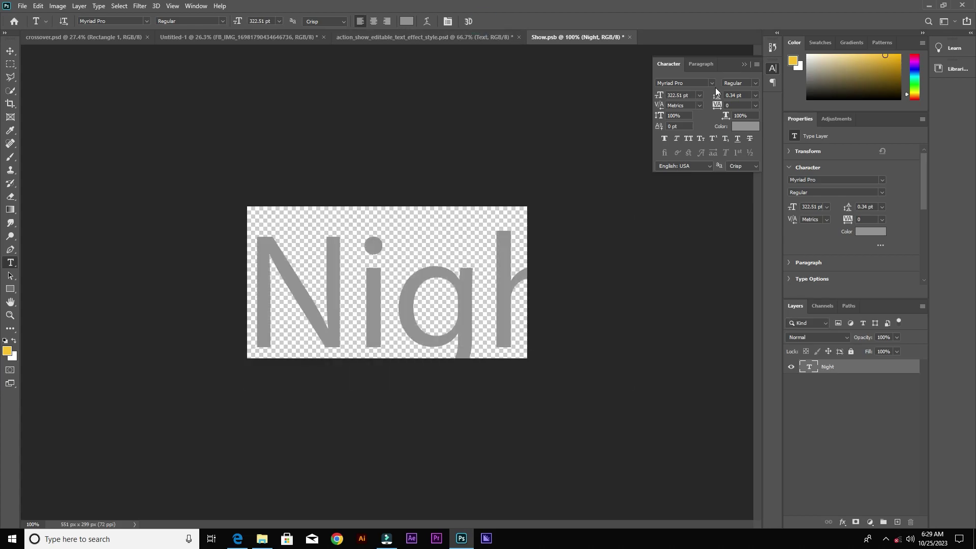
- Set Night in the Cream Cake font, reposition it, and save the smart object
click(712, 83)
scroll(827, 163, up, 10)
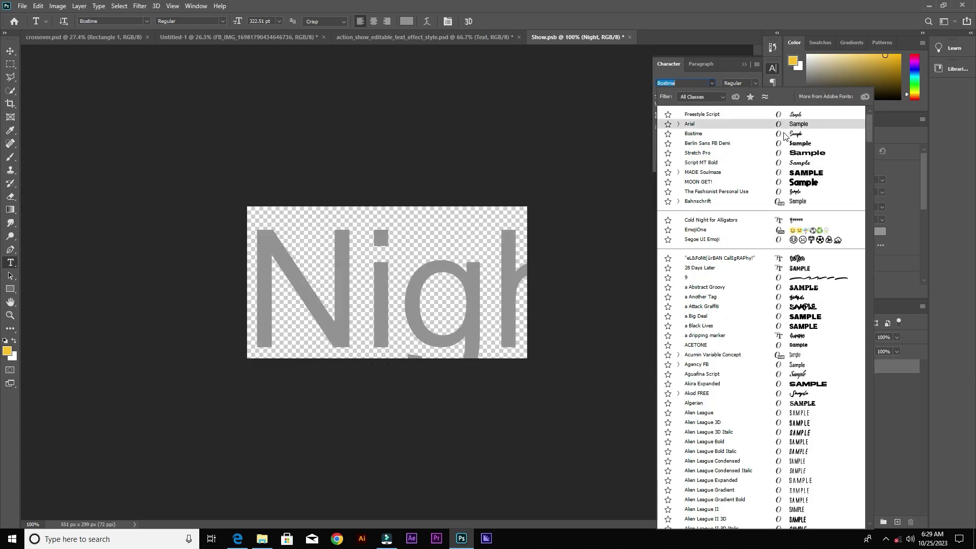
text(cream)
click(754, 111)
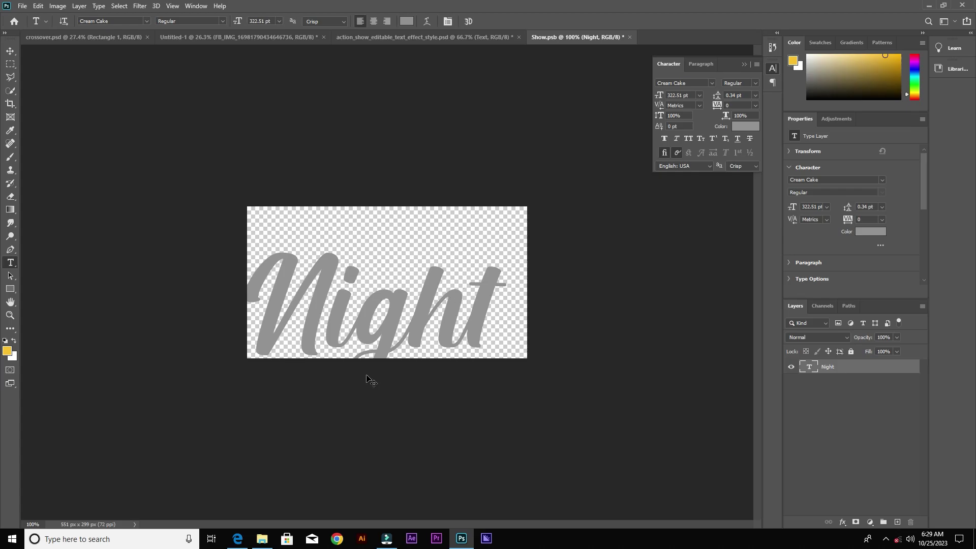
key(v)
drag(414, 315, 426, 294)
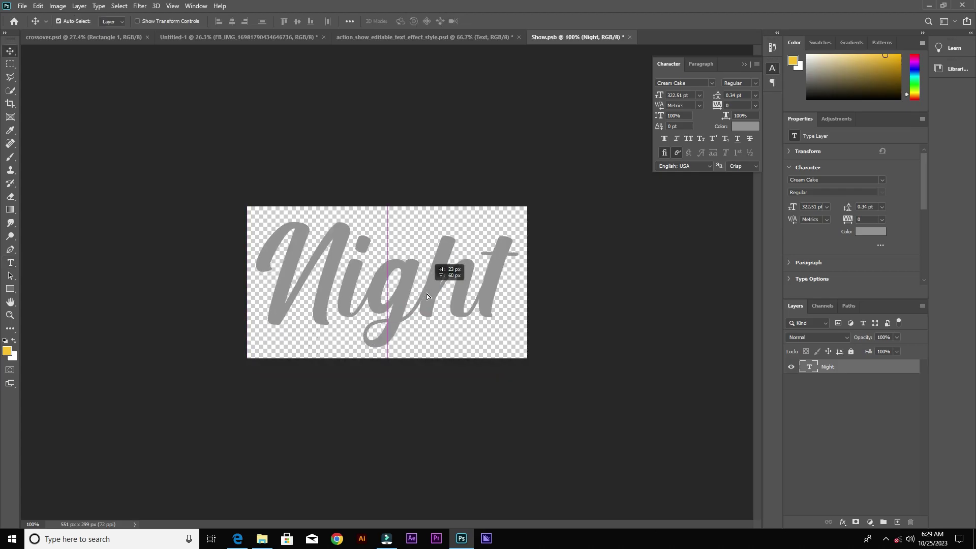
click(631, 36)
click(446, 203)
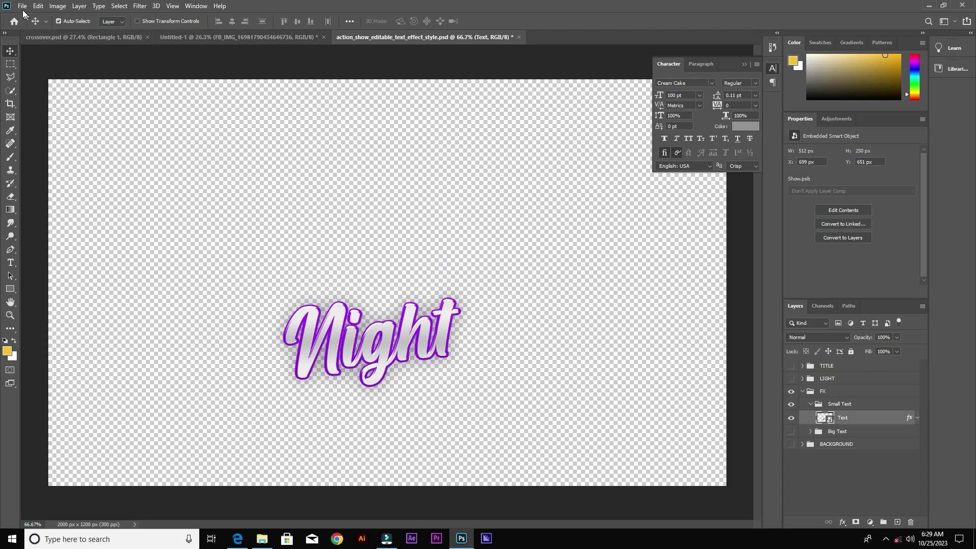
- Save the Night script effect as a PNG
click(22, 6)
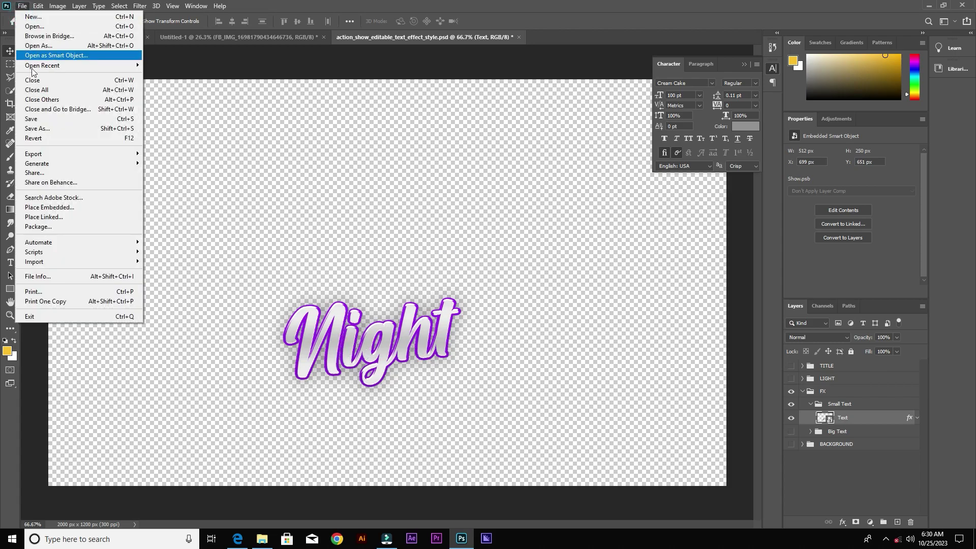
click(41, 55)
click(194, 235)
click(123, 375)
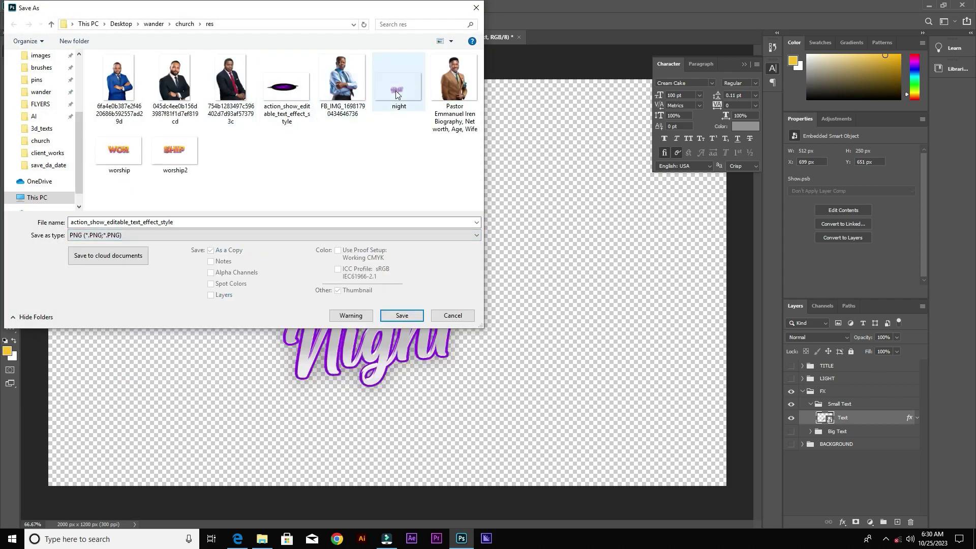
click(402, 316)
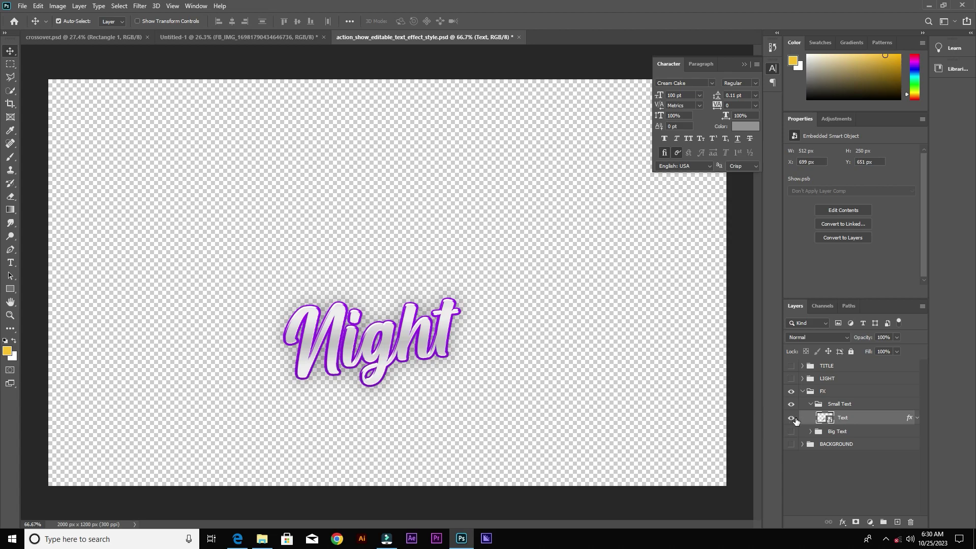
- Hide the Night script, show LIGHT, and delete extra shapes leaving one centred purple streak
click(811, 404)
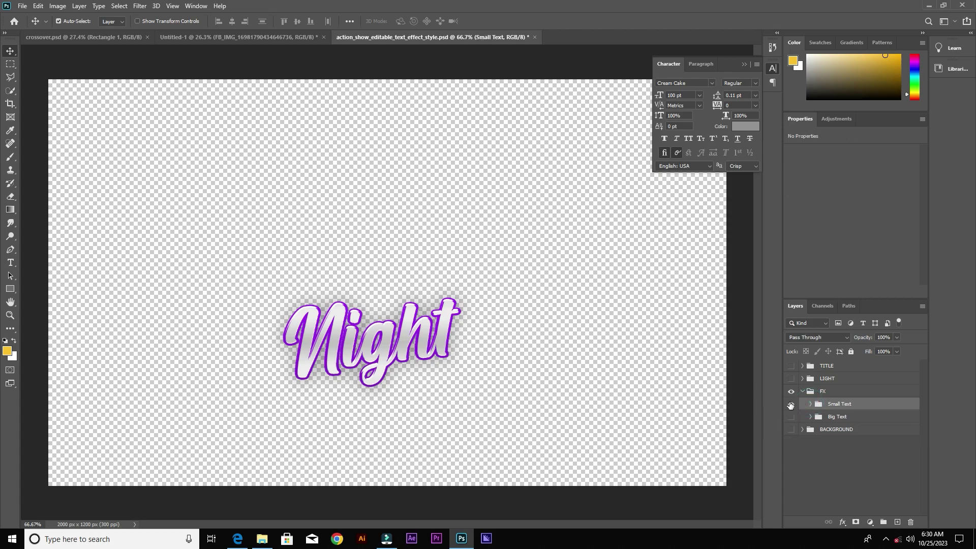
click(791, 392)
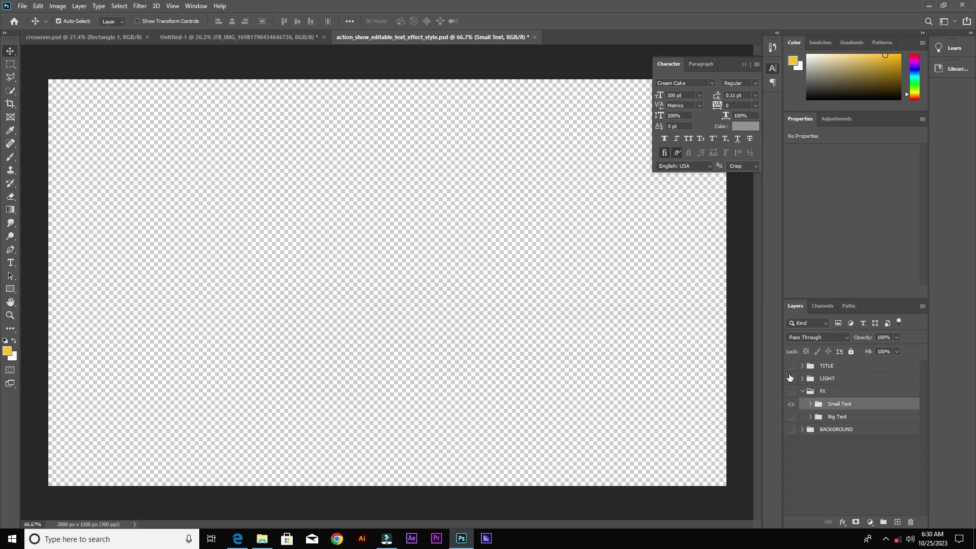
click(791, 378)
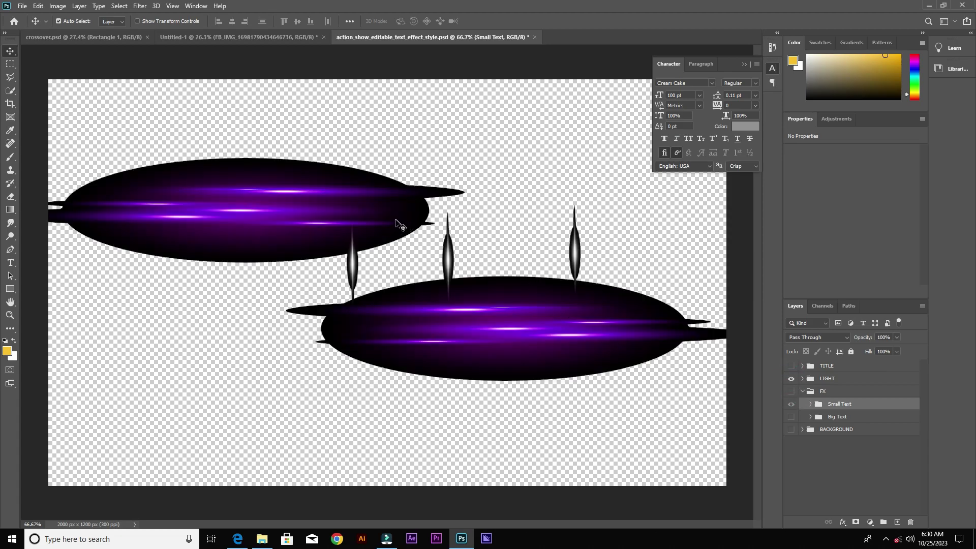
click(398, 224)
key(Delete)
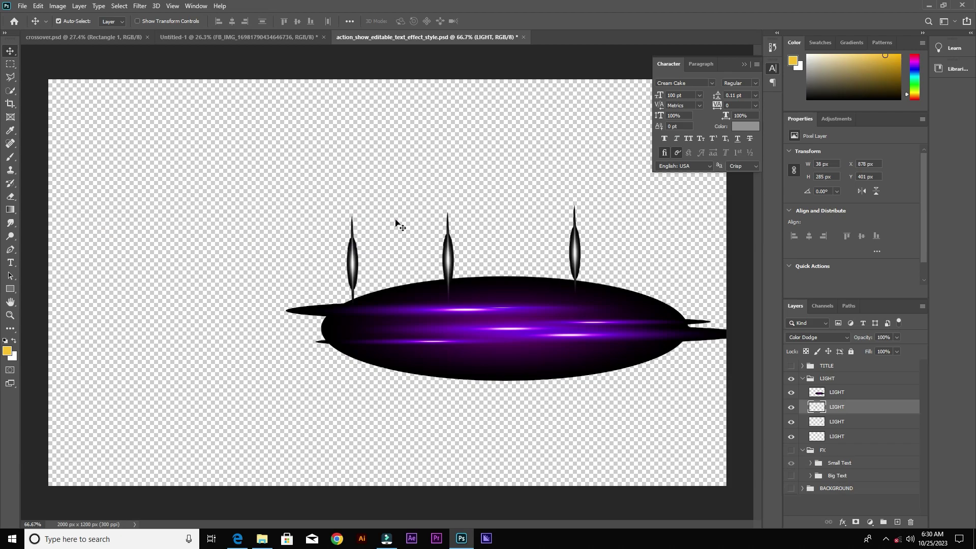
click(446, 260)
key(Delete)
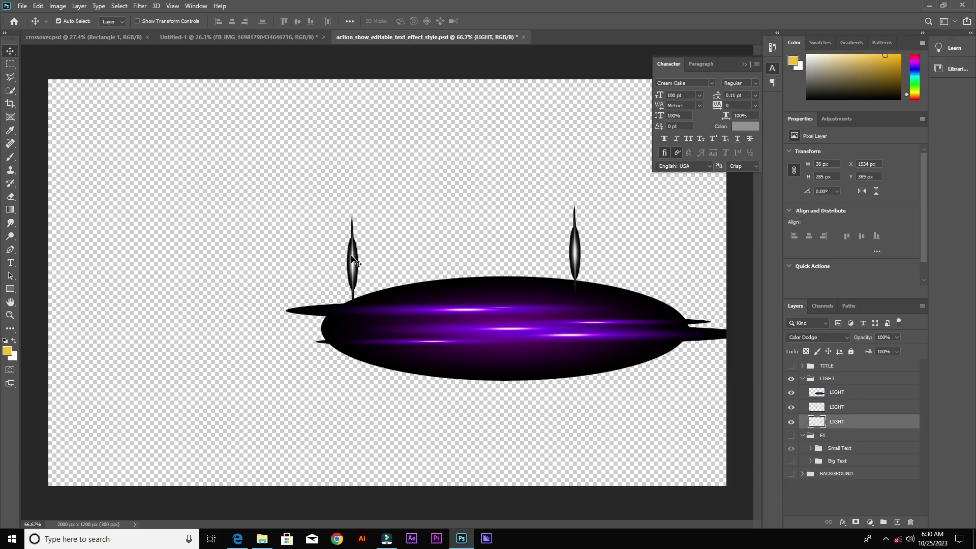
click(352, 257)
key(Delete)
click(574, 275)
key(Delete)
drag(571, 325, 447, 273)
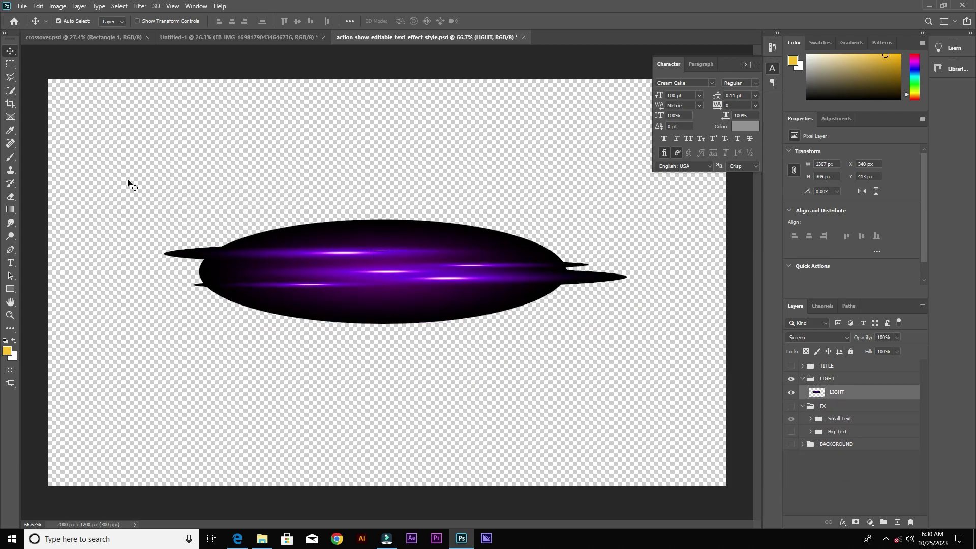
- Save the single purple streak as a PNG
click(23, 5)
click(47, 131)
click(131, 239)
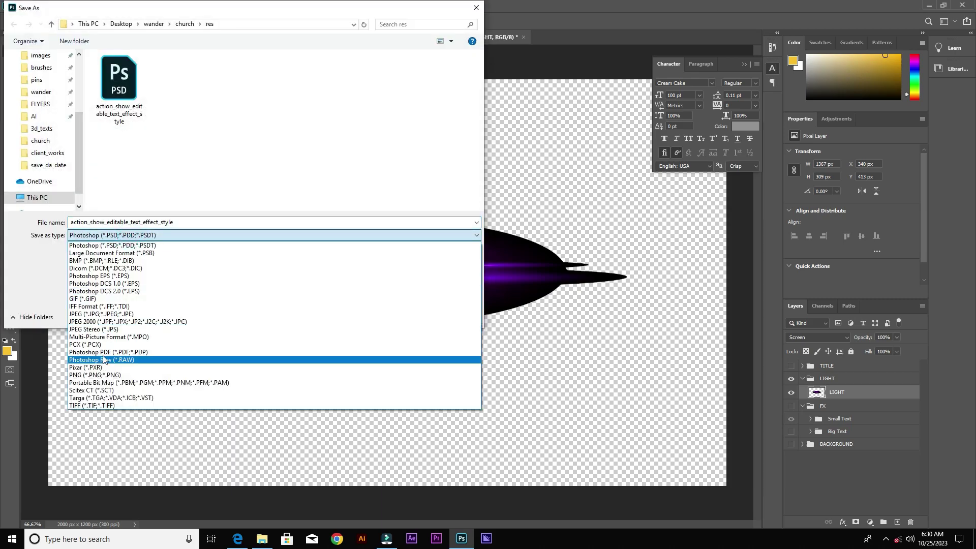
click(132, 371)
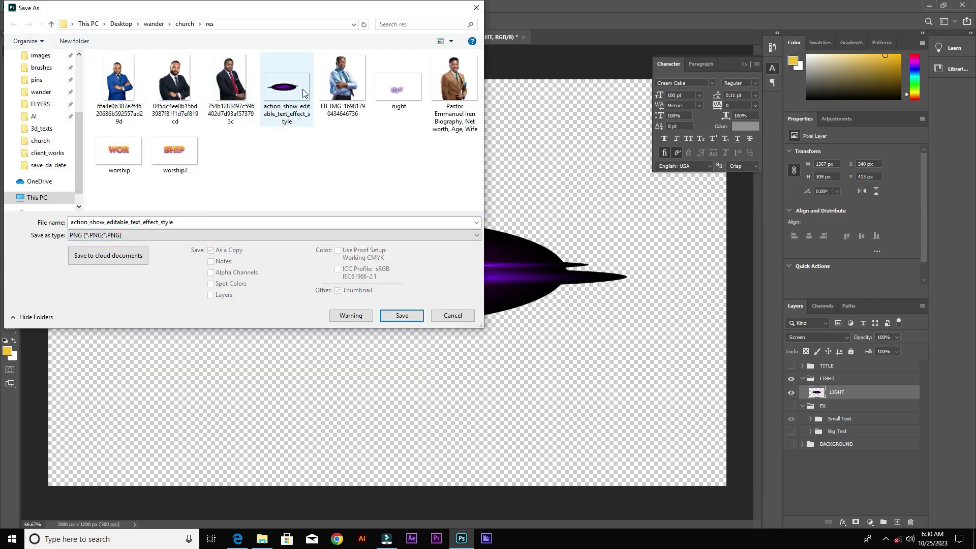
click(403, 316)
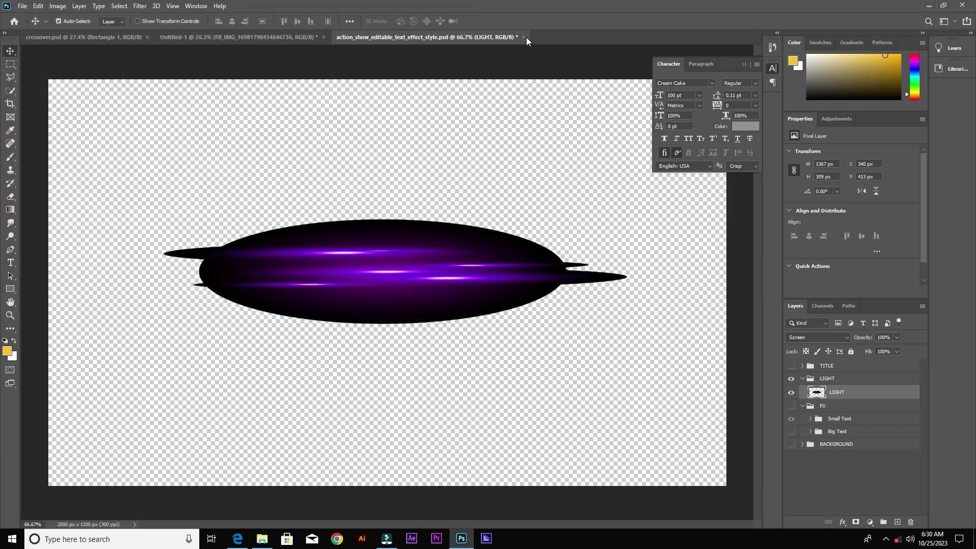
- Place worship.png on the flyer and enlarge the WOR lettering beside the portrait
click(264, 39)
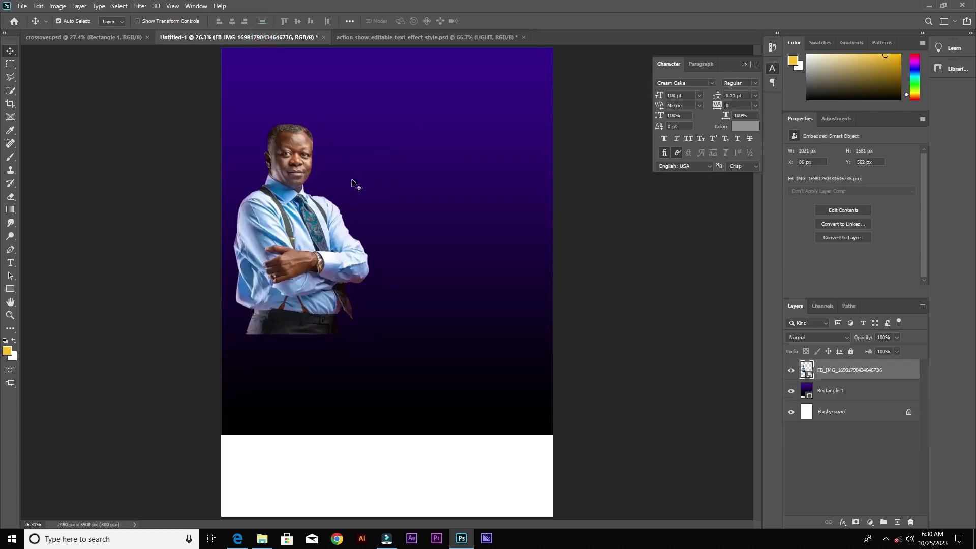
click(473, 215)
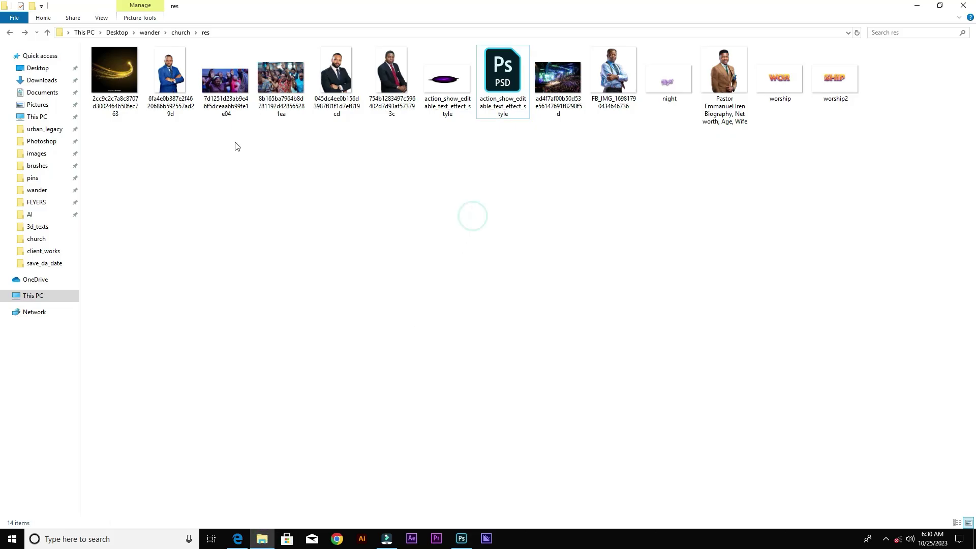
drag(779, 77, 435, 194)
drag(552, 265, 656, 334)
click(487, 21)
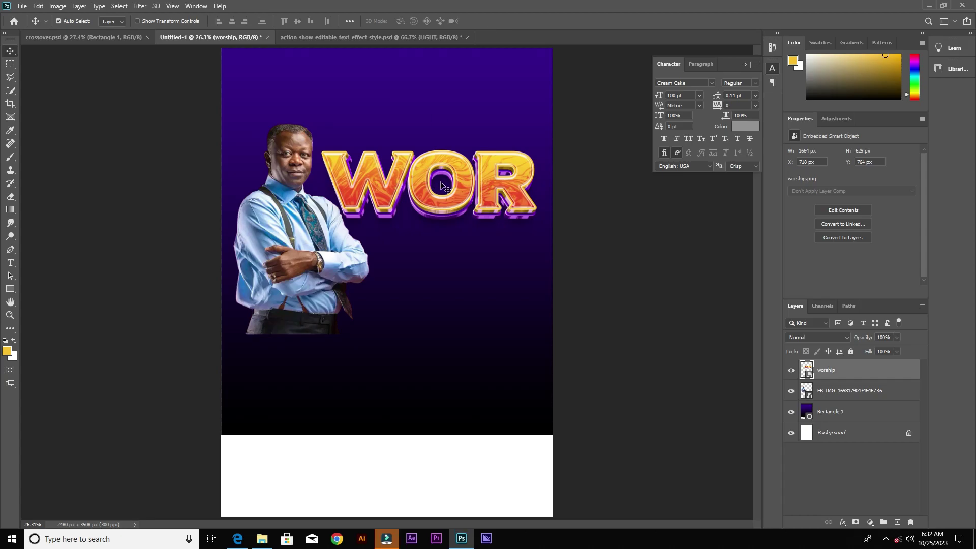
key(ctrl+t)
drag(441, 198, 454, 180)
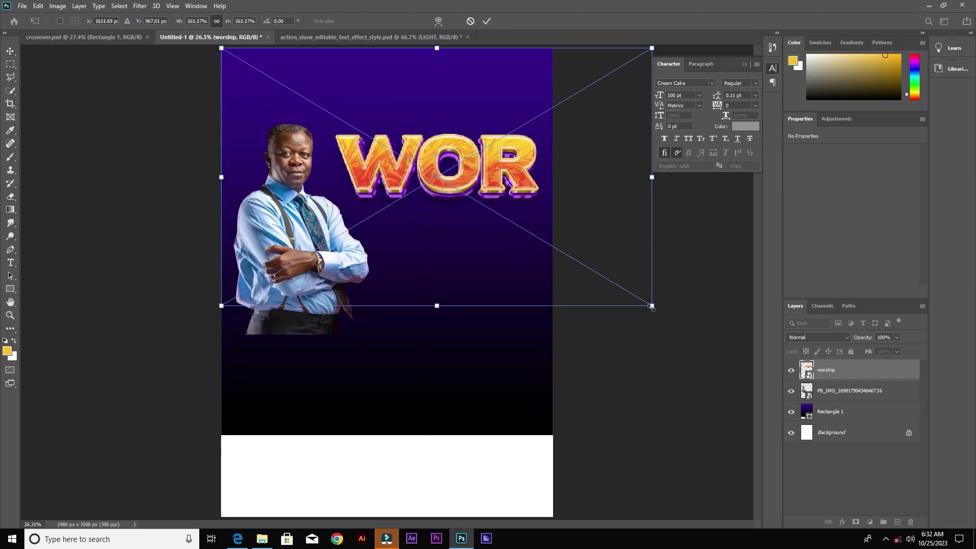
drag(652, 50, 661, 45)
click(486, 21)
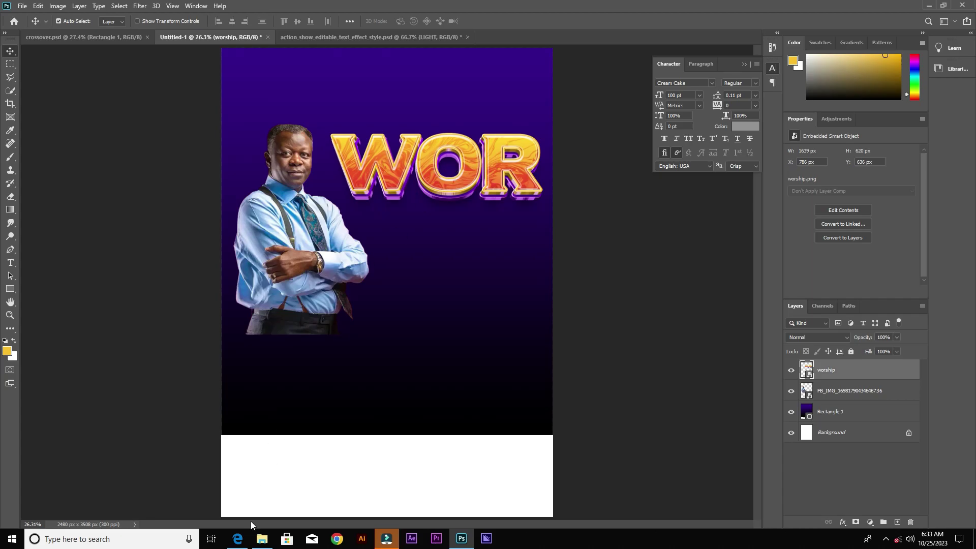
- Place worship2.png and scale the SHIP lettering directly beneath WOR
click(262, 539)
drag(834, 77, 445, 422)
drag(523, 359, 618, 344)
drag(460, 238, 471, 251)
drag(618, 343, 634, 354)
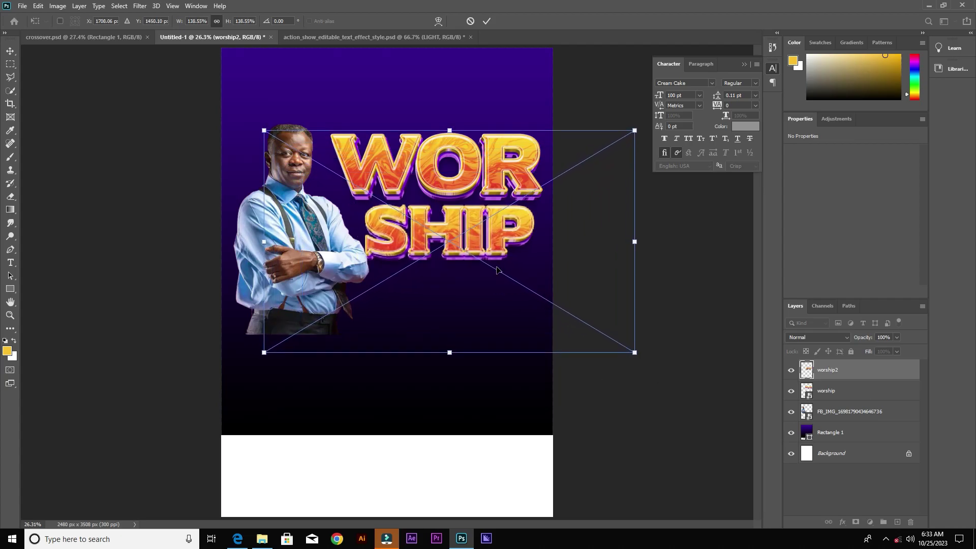
drag(497, 270, 496, 270)
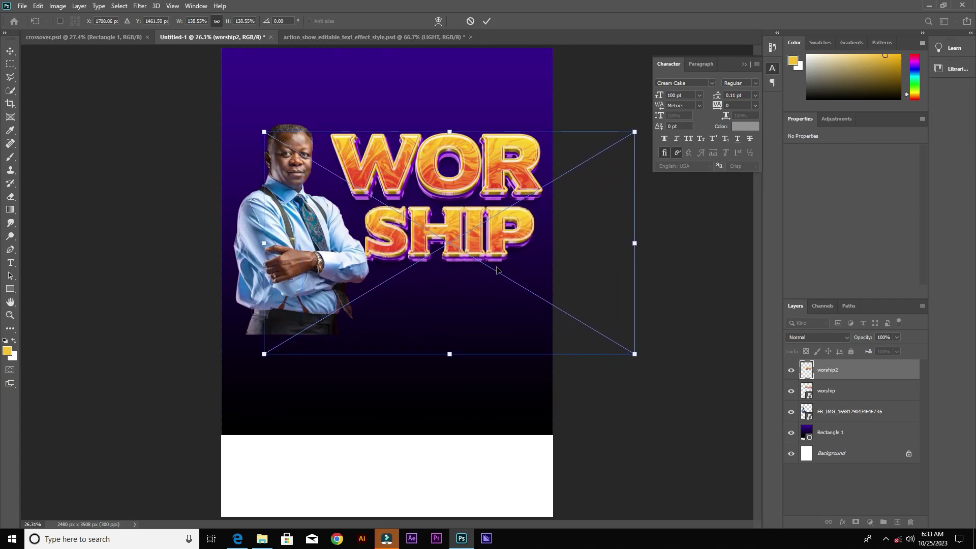
click(487, 21)
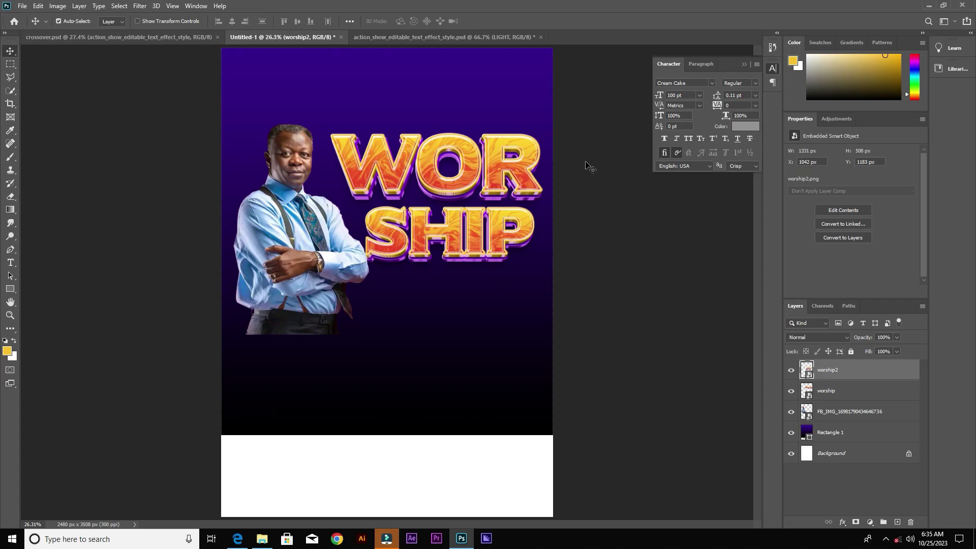
- Place night.png and size the Night script just under SHIP
click(263, 539)
drag(693, 96, 468, 314)
drag(513, 362, 563, 388)
drag(457, 285, 525, 252)
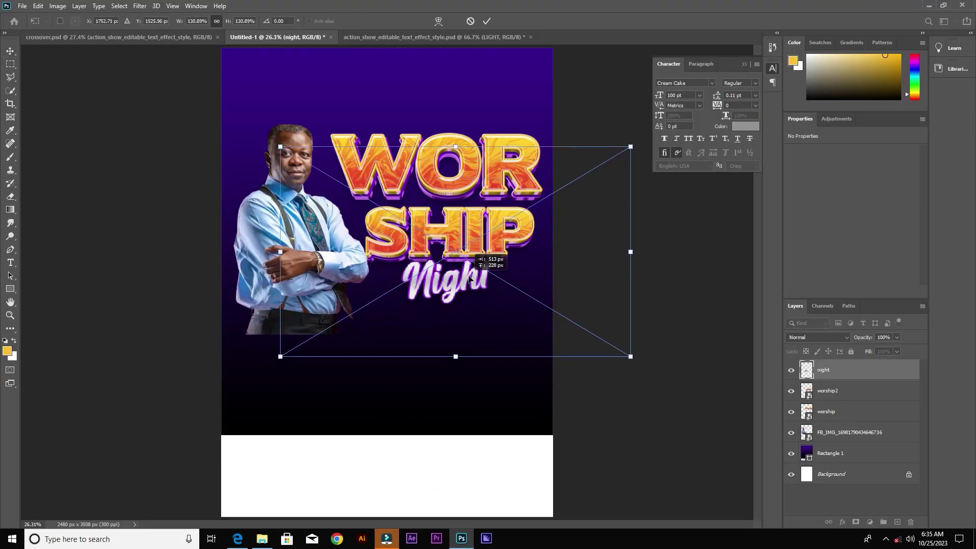
click(632, 349)
drag(632, 349, 615, 338)
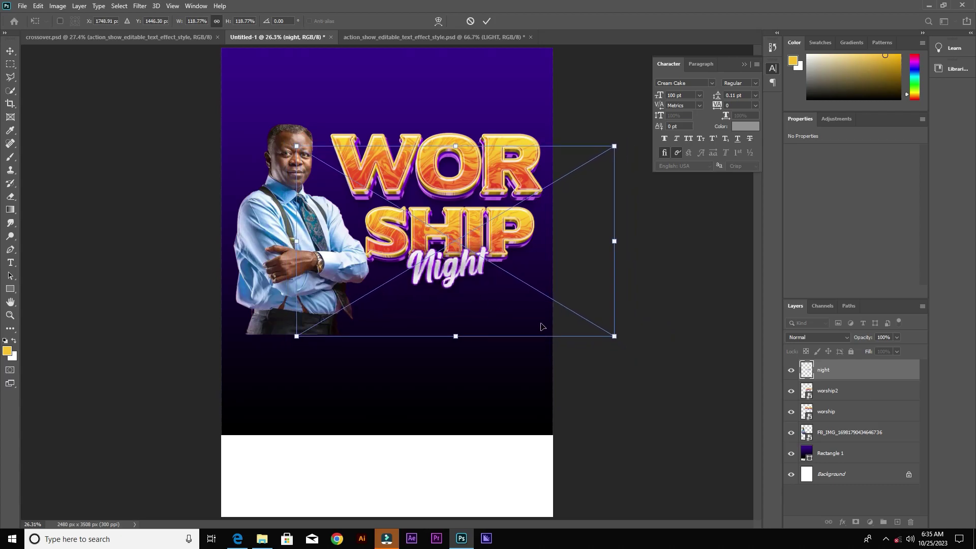
click(484, 21)
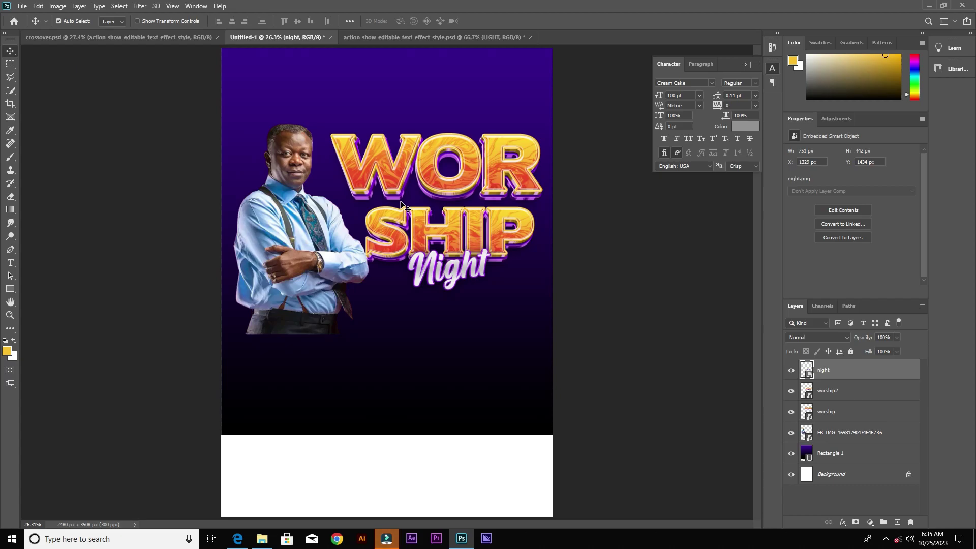
- Drop the purple light streak PNG onto the flyer over the WOR lettering
click(263, 539)
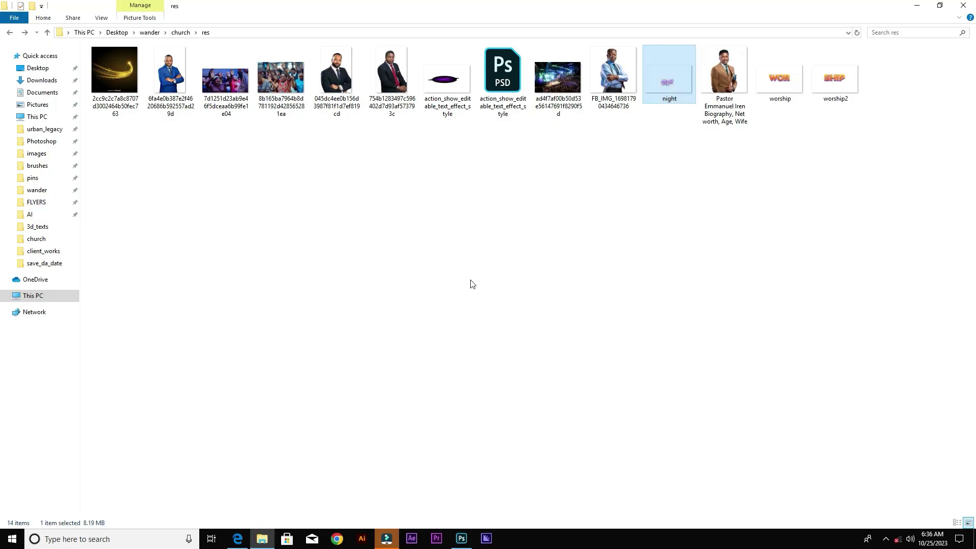
drag(457, 110, 461, 322)
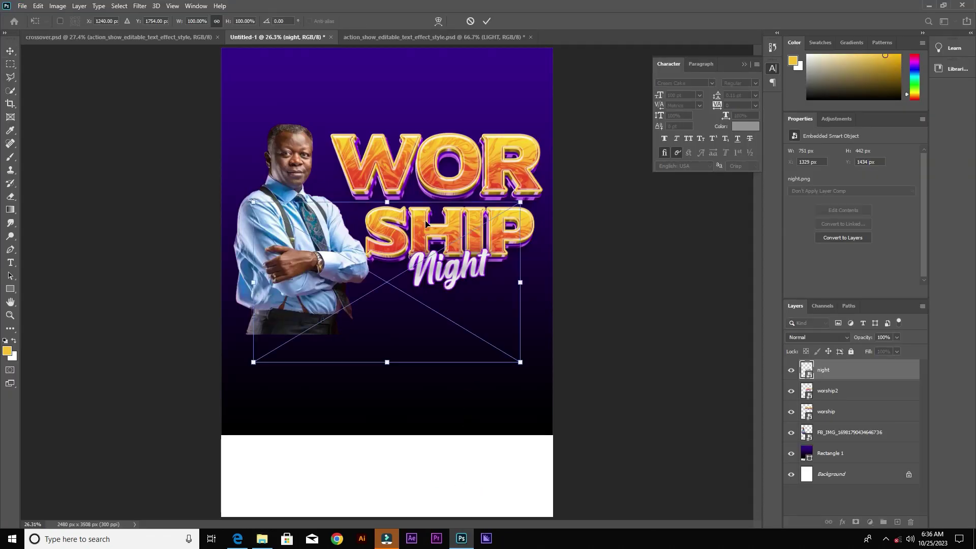
drag(379, 285, 413, 149)
- Commit the purple streak, set it to Linear Dodge (Add), and move the glow across WOR
click(487, 21)
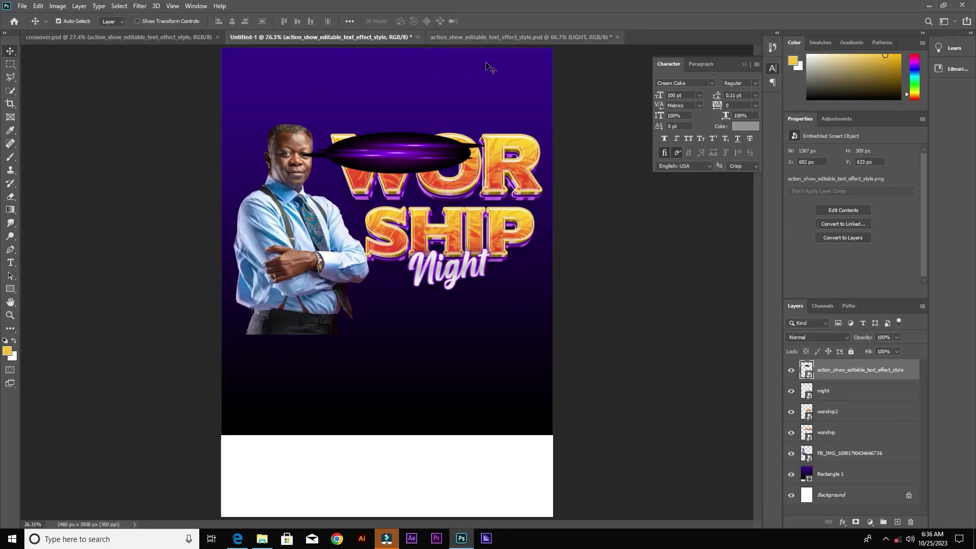
click(817, 339)
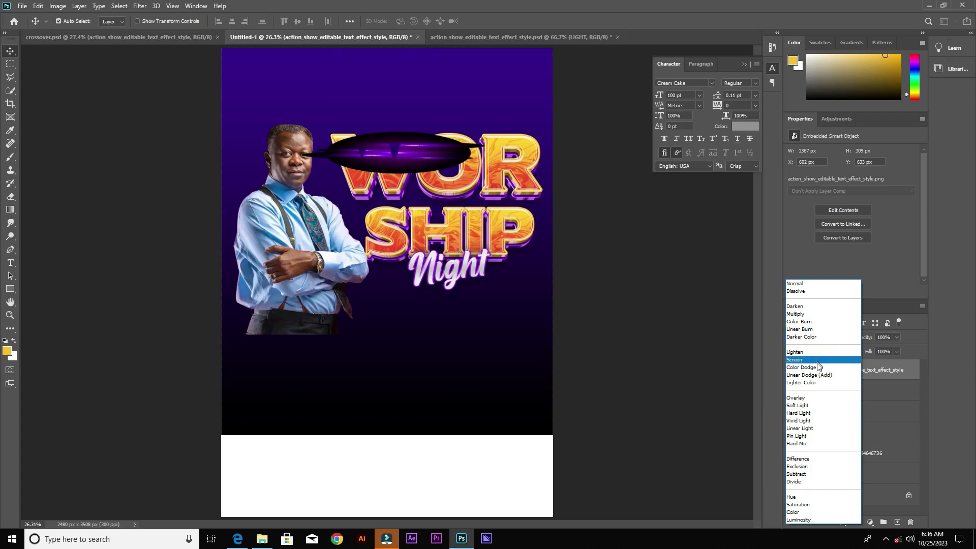
click(816, 376)
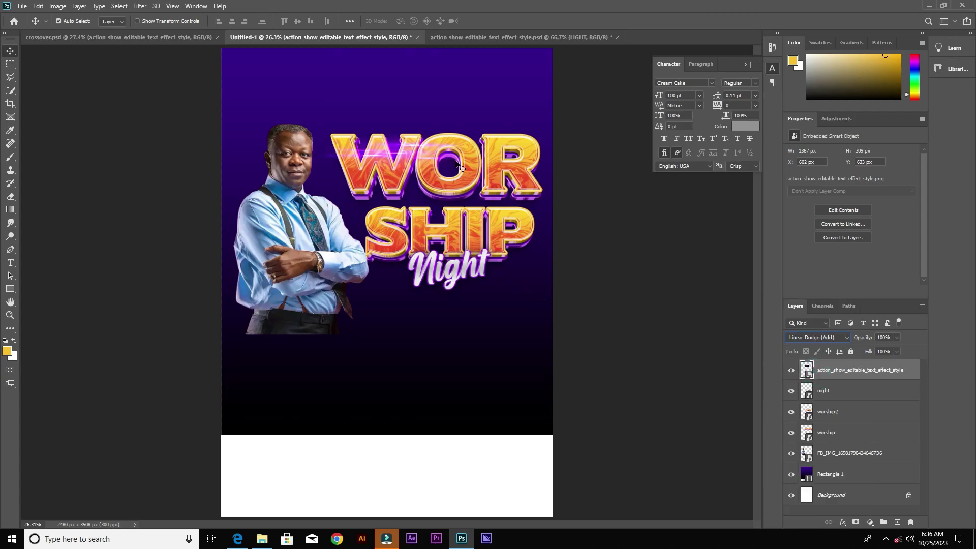
drag(412, 154, 474, 248)
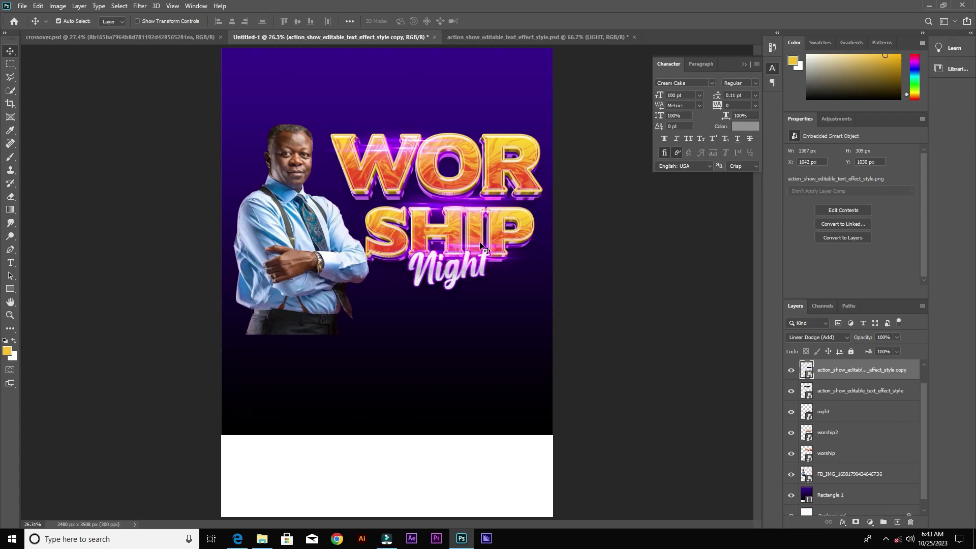
- Place the concert stage photo onto the flyer above the background gradient rectangle
click(849, 494)
scroll(380, 237, up, 3)
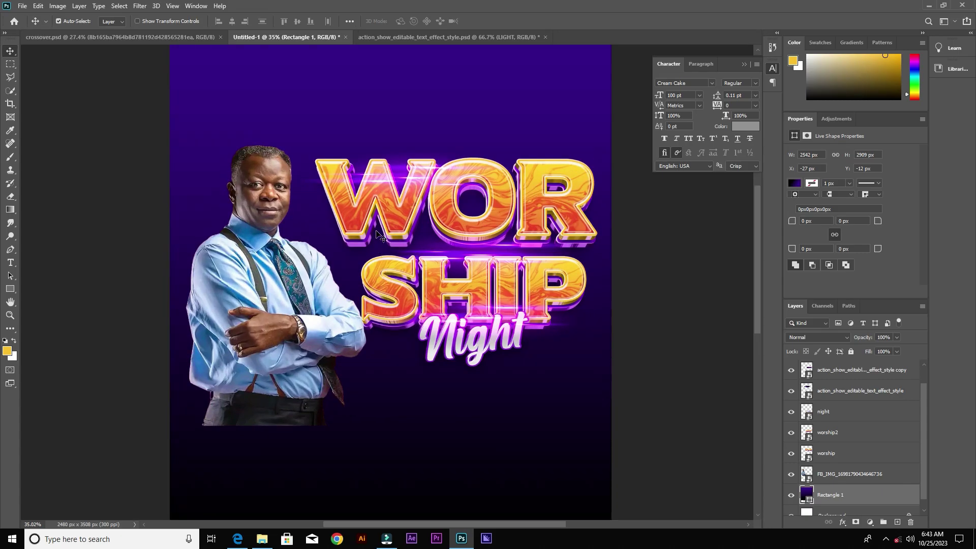
scroll(379, 234, up, 1)
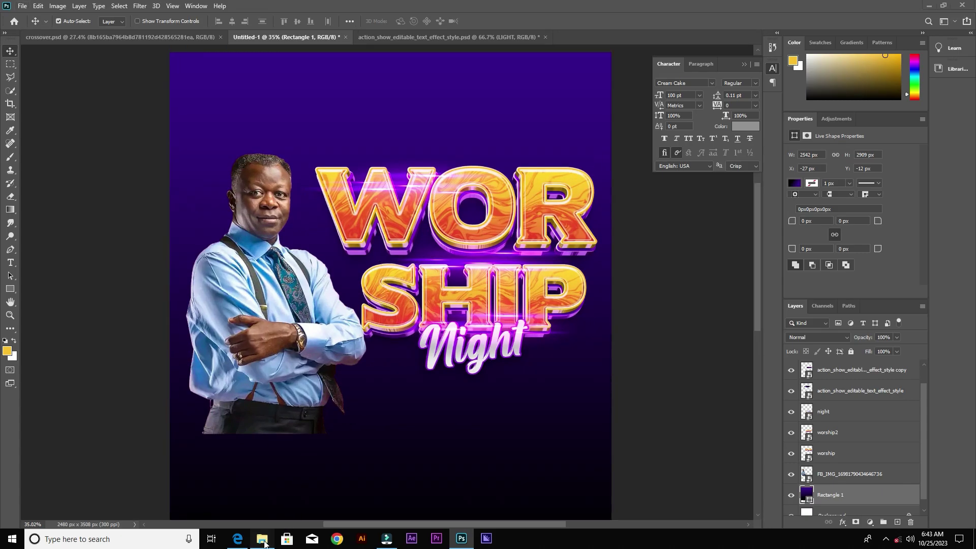
click(263, 539)
drag(574, 93, 417, 153)
scroll(417, 153, down, 2)
scroll(417, 152, down, 3)
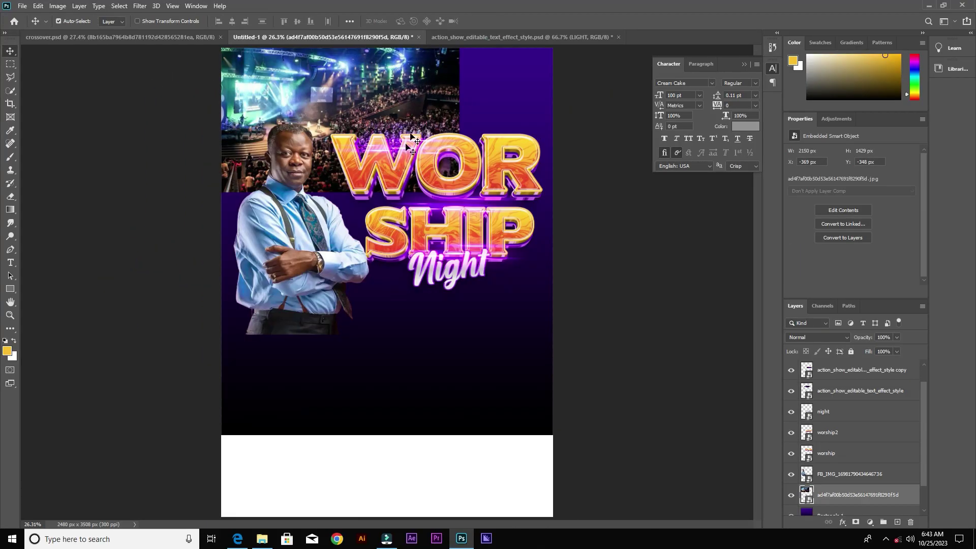
click(487, 21)
- Blend the concert photo in Soft Light and brush away its hard top and left edges
scroll(386, 285, up, 4)
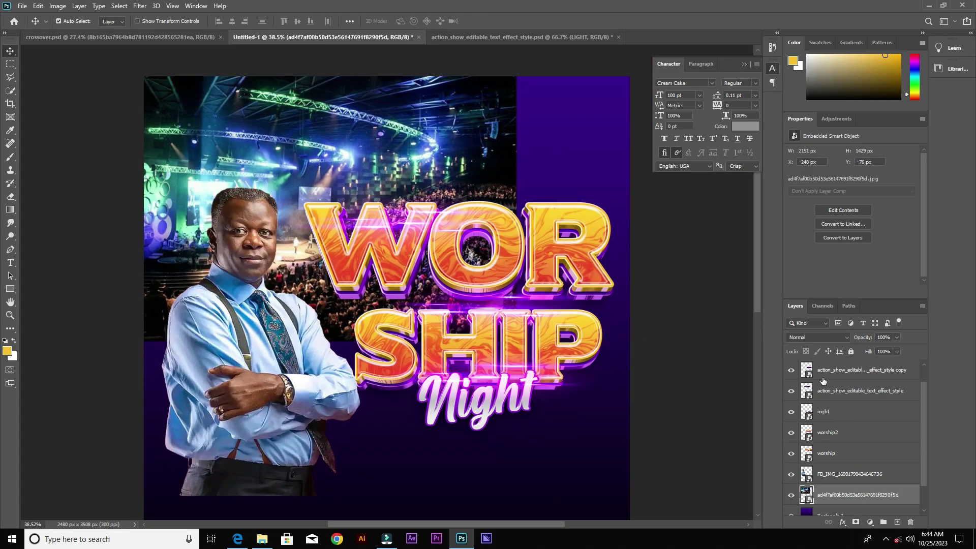
click(835, 339)
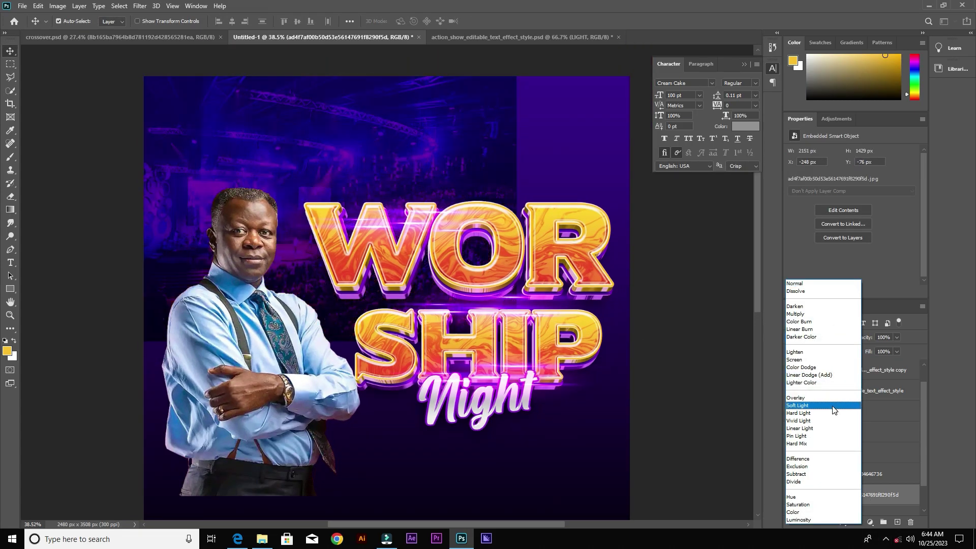
click(833, 406)
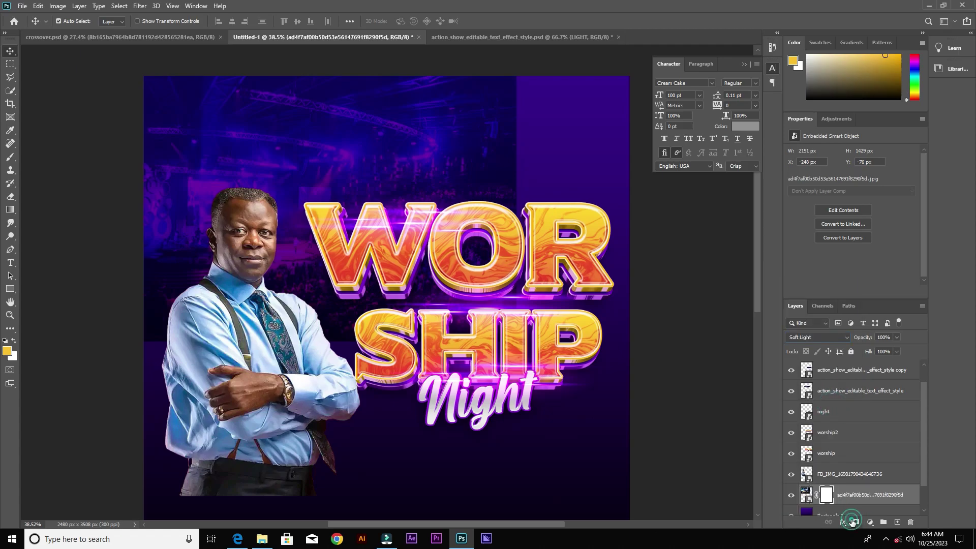
key(b)
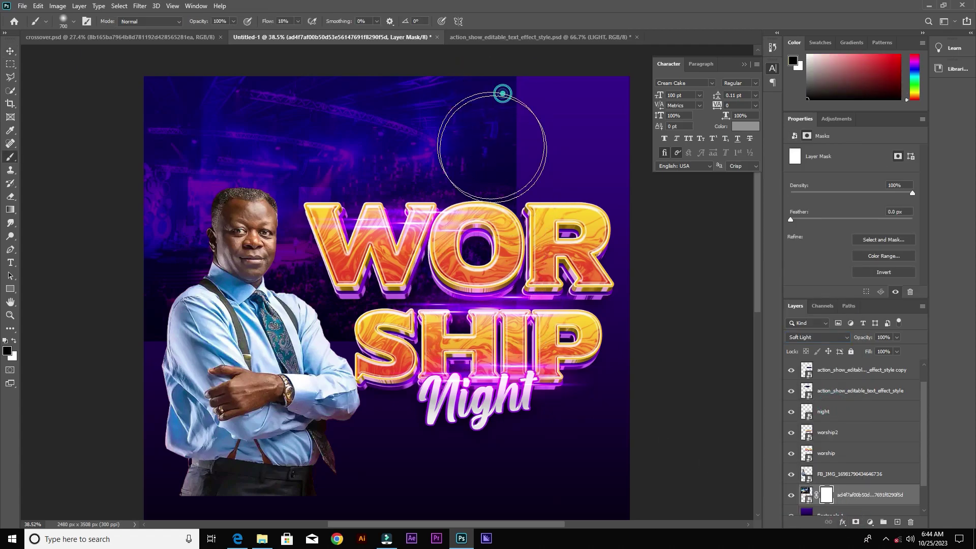
mouse_move(492, 147)
mouse_down()
mouse_move(454, 99)
mouse_move(508, 100)
mouse_move(528, 120)
mouse_move(447, 125)
mouse_move(472, 131)
mouse_move(425, 91)
mouse_up()
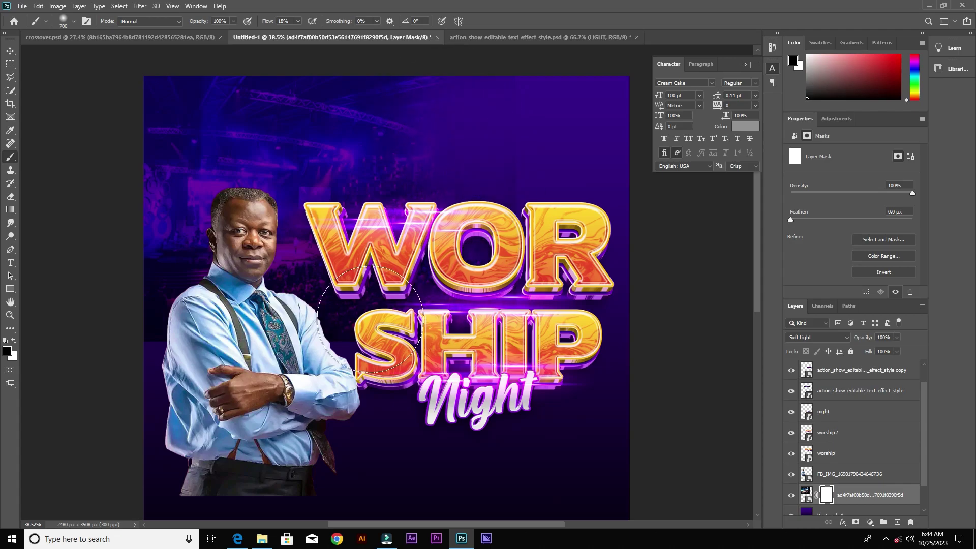
drag(371, 320, 98, 315)
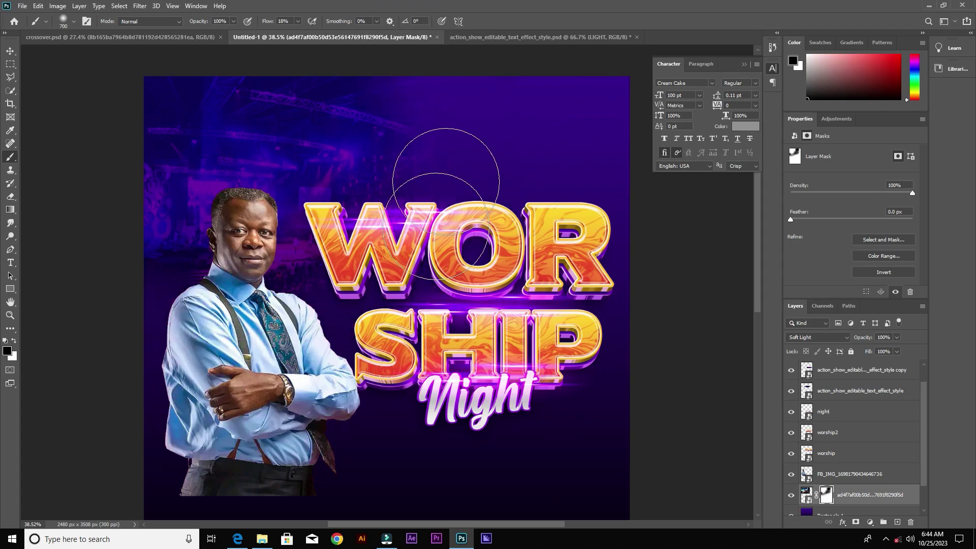
click(261, 539)
- Bring in the worshippers crowd photo, shrink it and position it across the upper right
drag(277, 77, 386, 294)
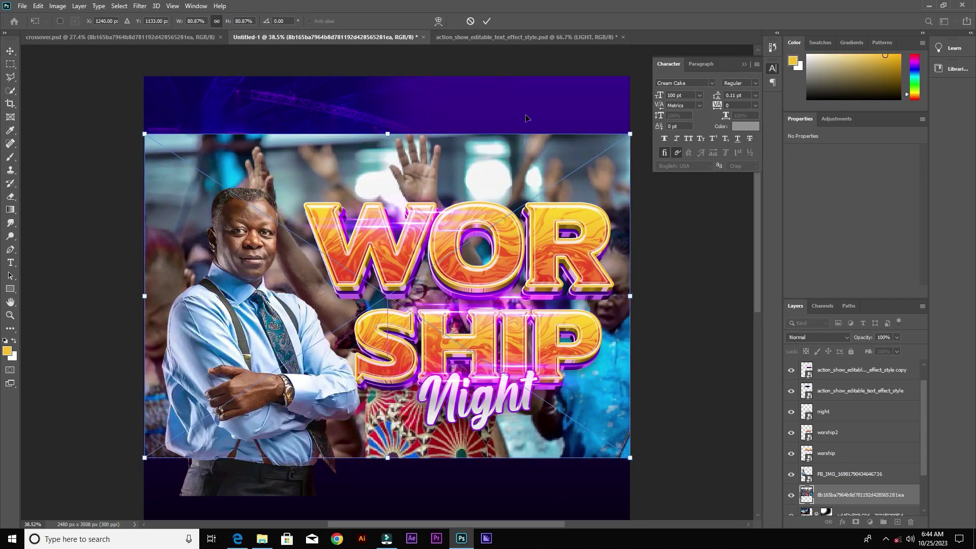
drag(526, 153, 652, 71)
drag(270, 376, 343, 297)
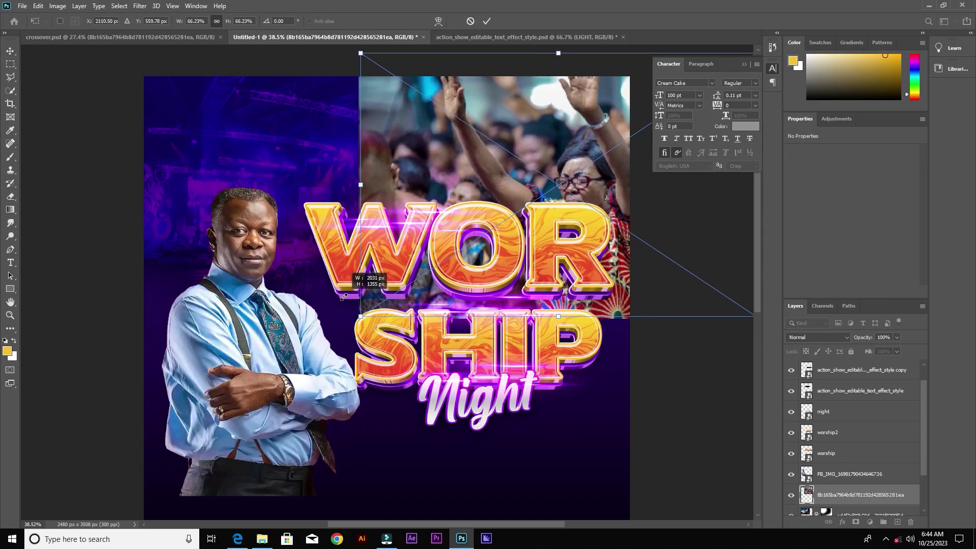
drag(518, 152, 458, 120)
drag(299, 283, 309, 272)
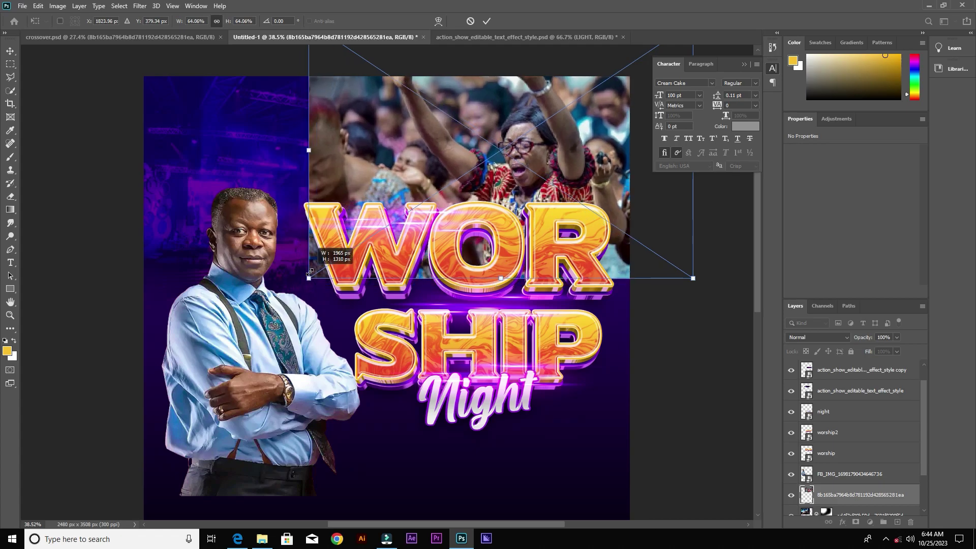
drag(457, 152, 447, 160)
click(486, 21)
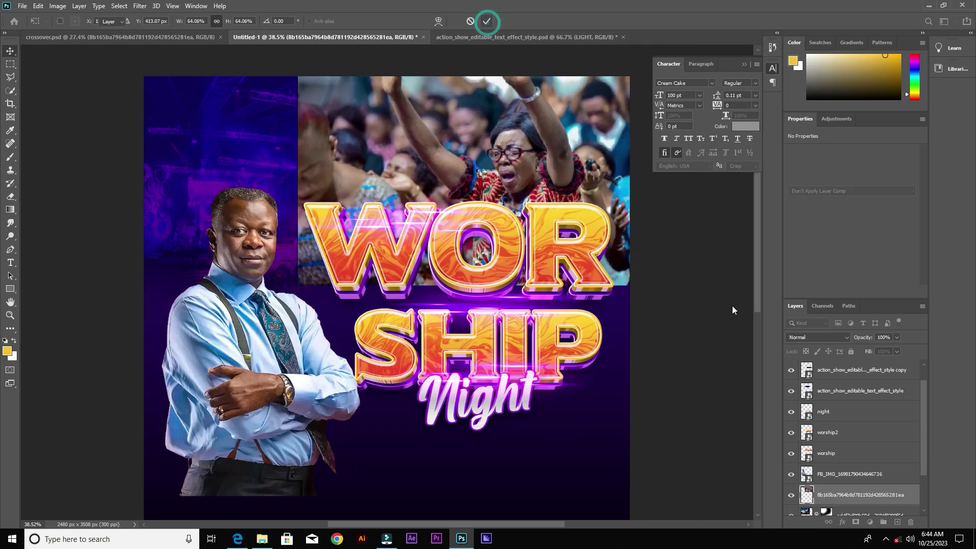
- Blend the crowd photo in Soft Light and mask its seams around the man with black brush
click(813, 337)
click(799, 409)
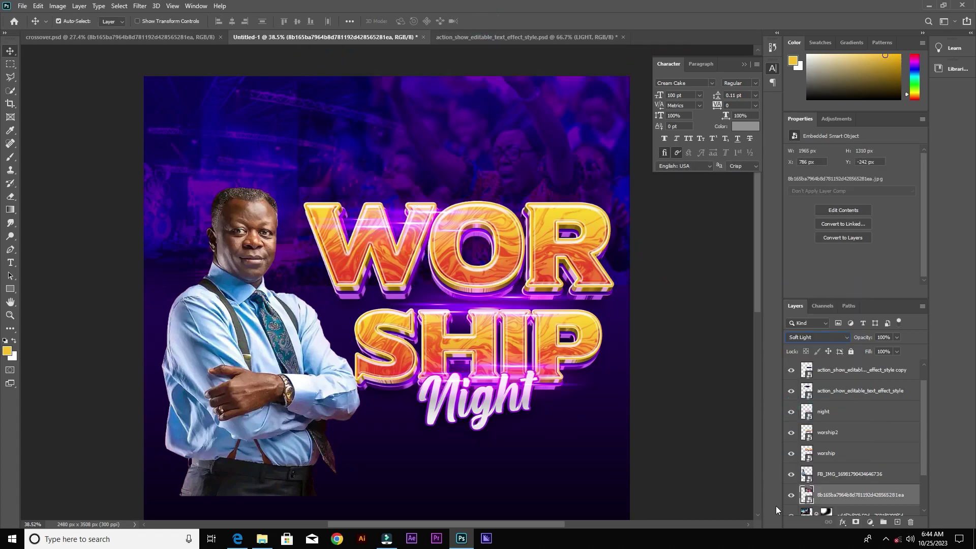
click(856, 522)
key(b)
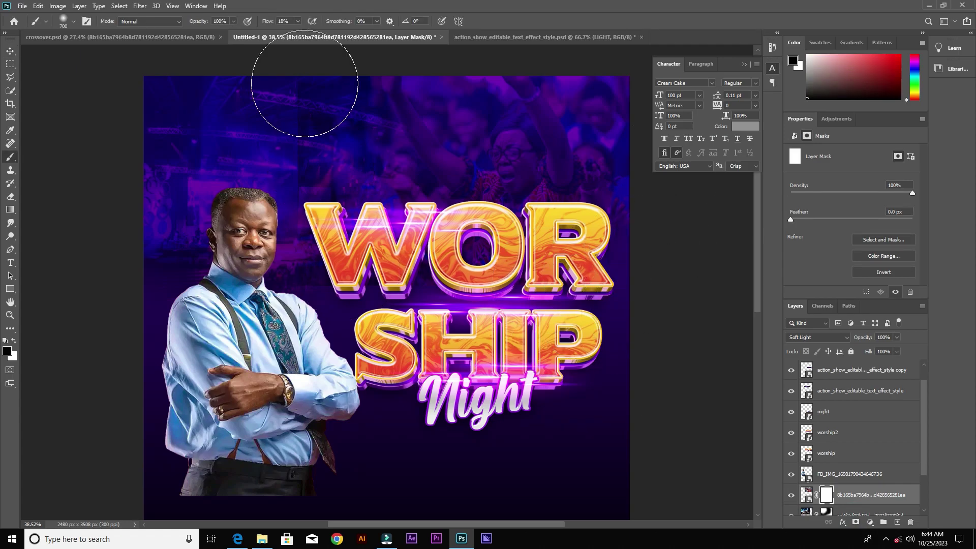
mouse_move(304, 83)
mouse_down()
mouse_move(325, 157)
mouse_move(335, 275)
mouse_move(316, 285)
mouse_move(305, 218)
mouse_up()
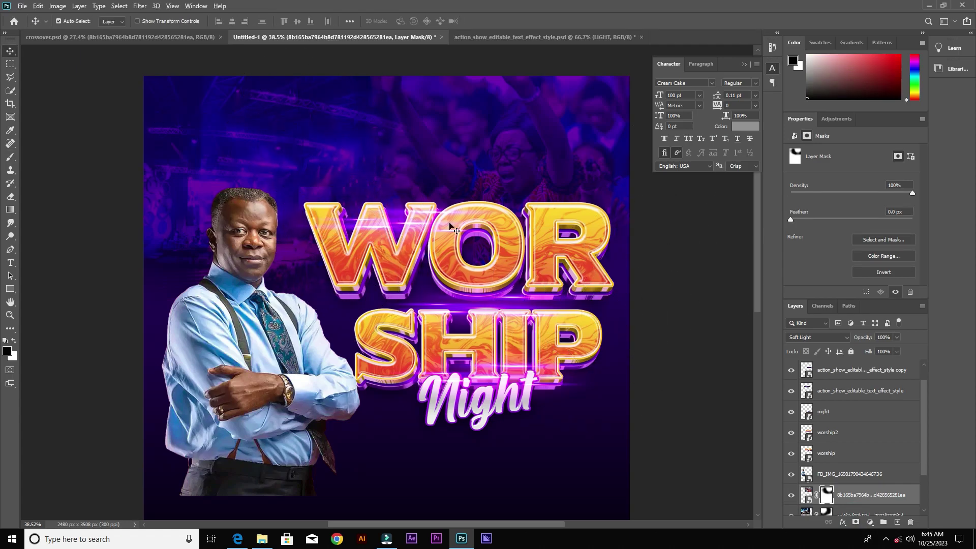
key(ctrl+0)
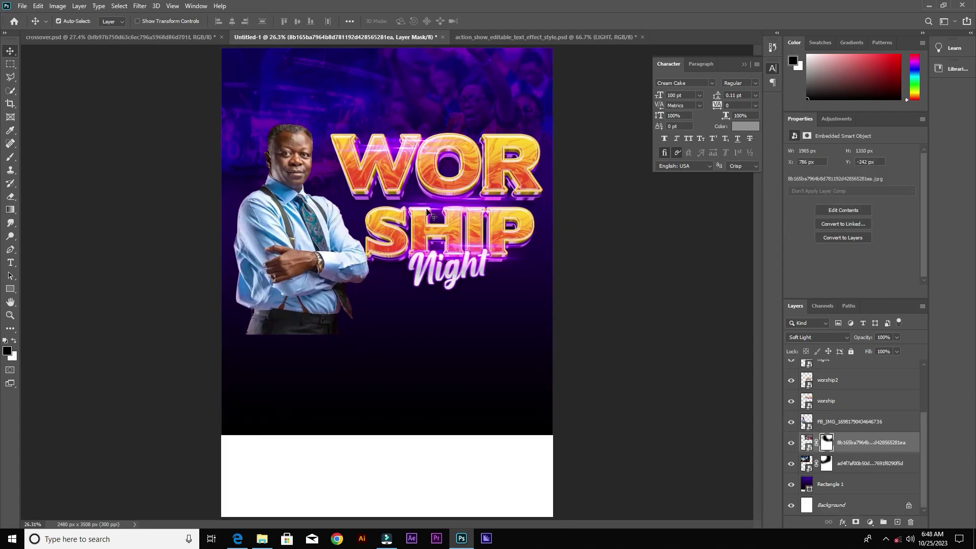
- Bring in the stage-lights image, move it to the flyer top and enlarge it
click(262, 539)
drag(617, 82, 401, 290)
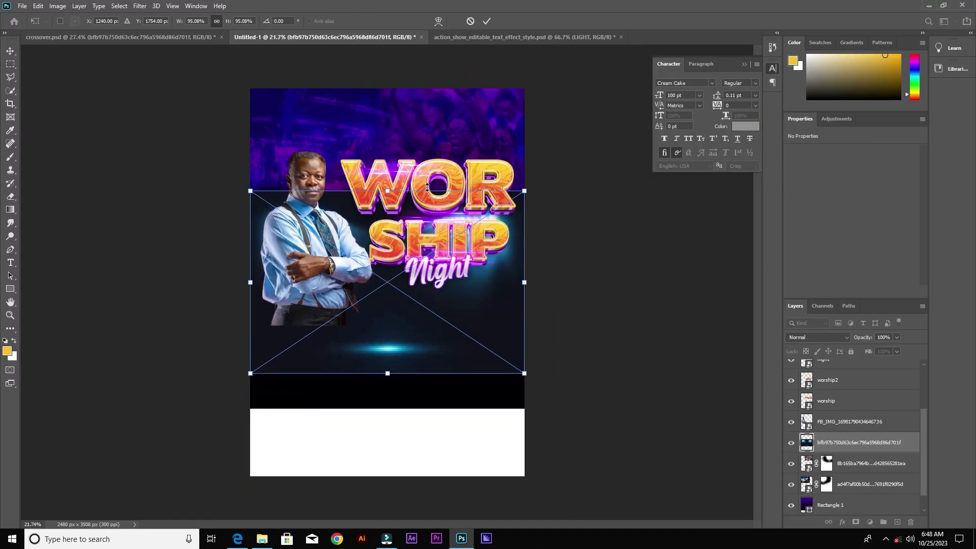
drag(427, 188, 427, 43)
drag(523, 235, 556, 283)
click(488, 22)
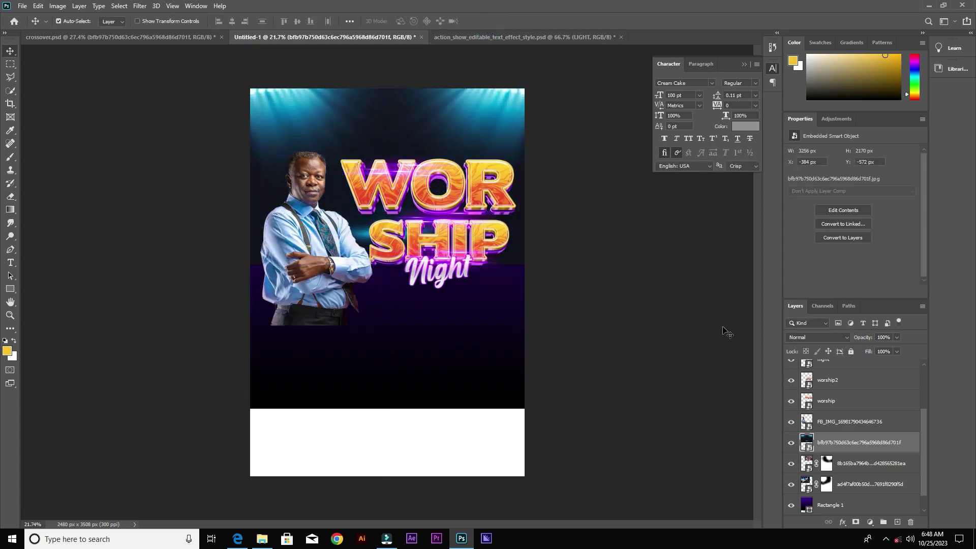
- Blend stage lights in Lighten above Rectangle 1 and mask away their lower part
click(820, 337)
click(809, 356)
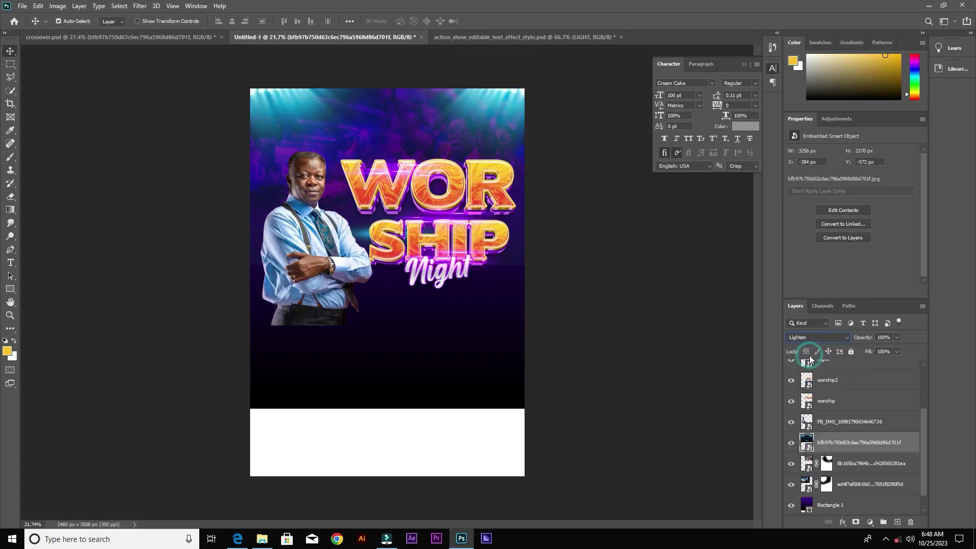
drag(886, 449, 864, 494)
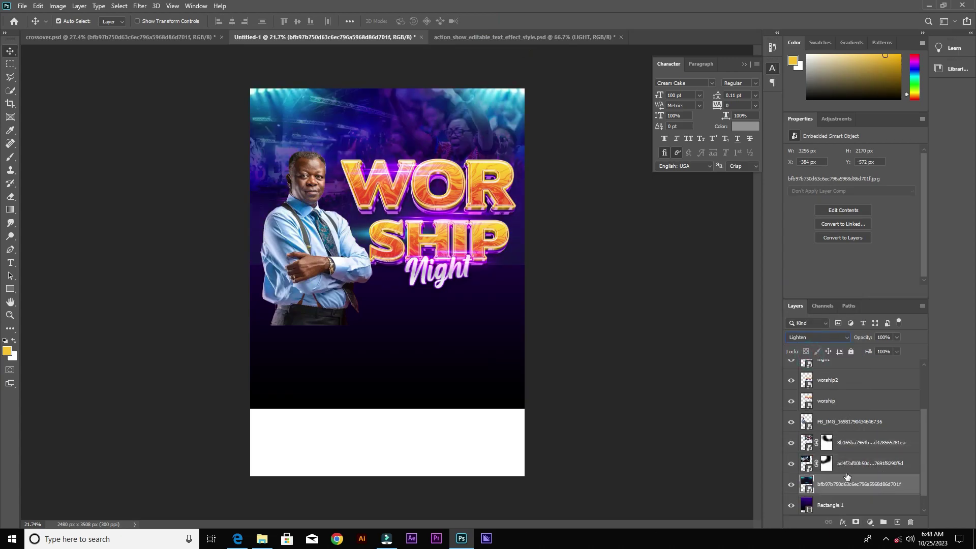
click(856, 522)
scroll(376, 229, up, 3)
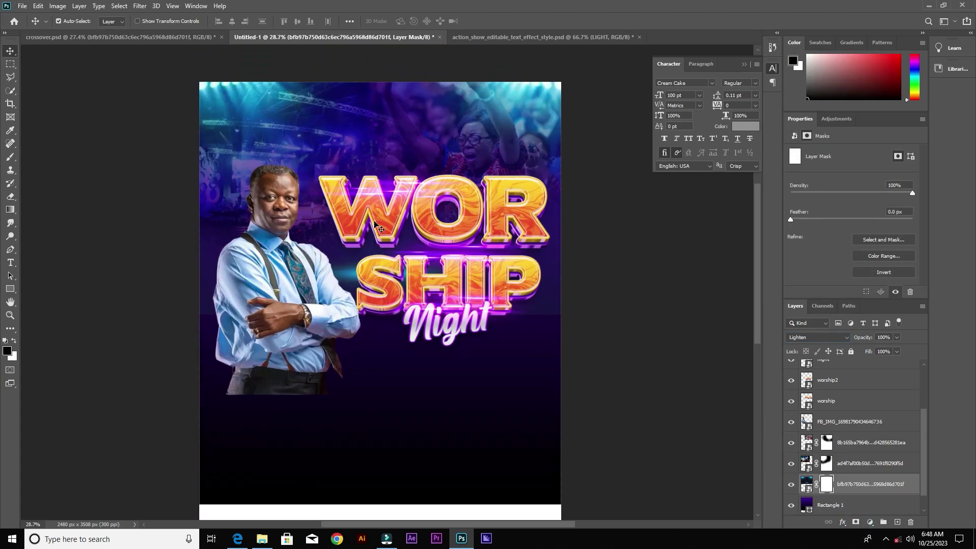
key(b)
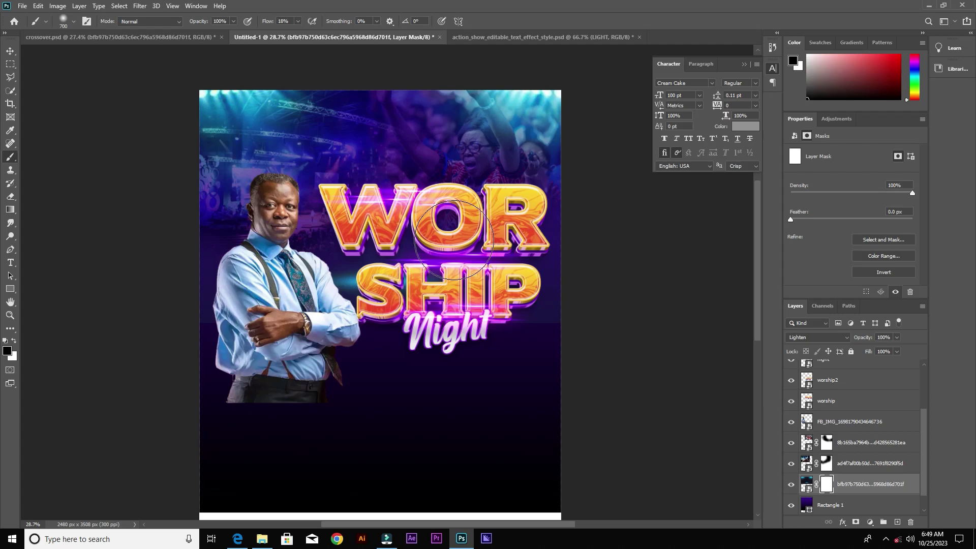
key(bracketright)
key(bracketright)
mouse_move(185, 229)
mouse_down()
mouse_move(385, 236)
mouse_move(458, 310)
mouse_move(523, 312)
mouse_move(549, 294)
mouse_up()
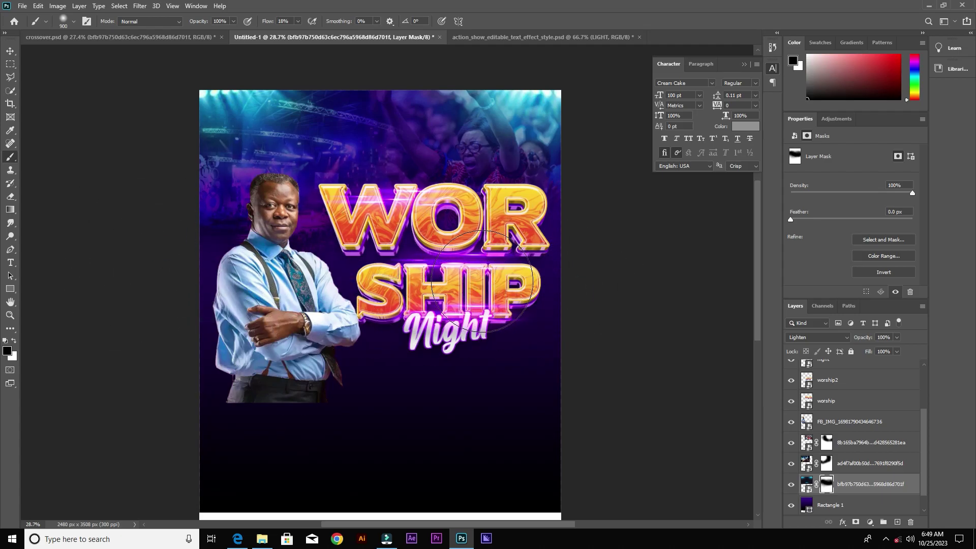
key(v)
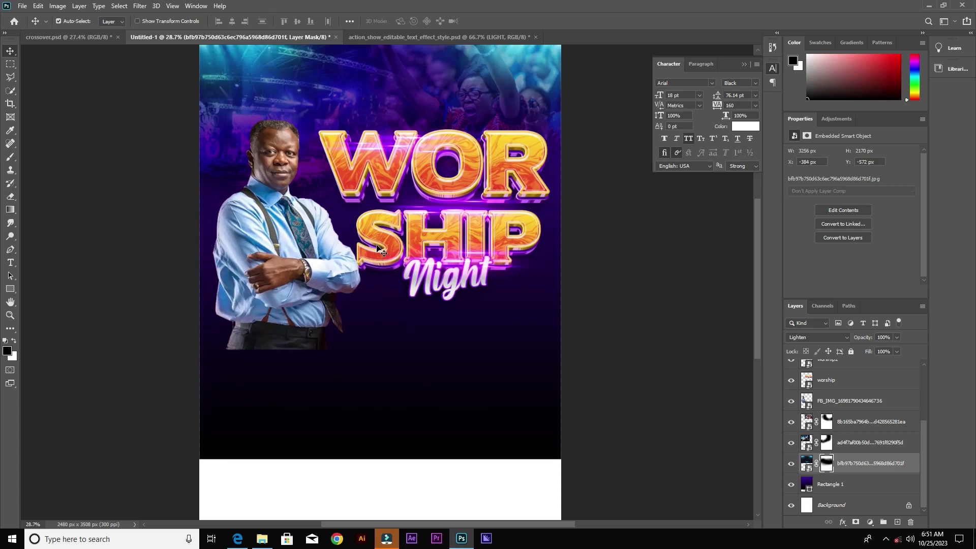
scroll(376, 248, up, 3)
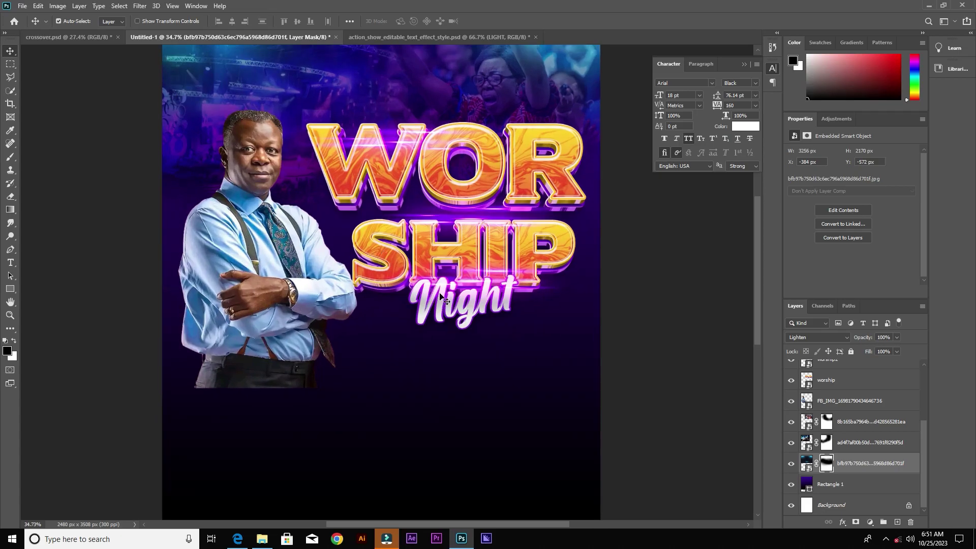
- Select the title copy and Night layers, pick the Rectangle Tool, then select worship2
click(440, 296)
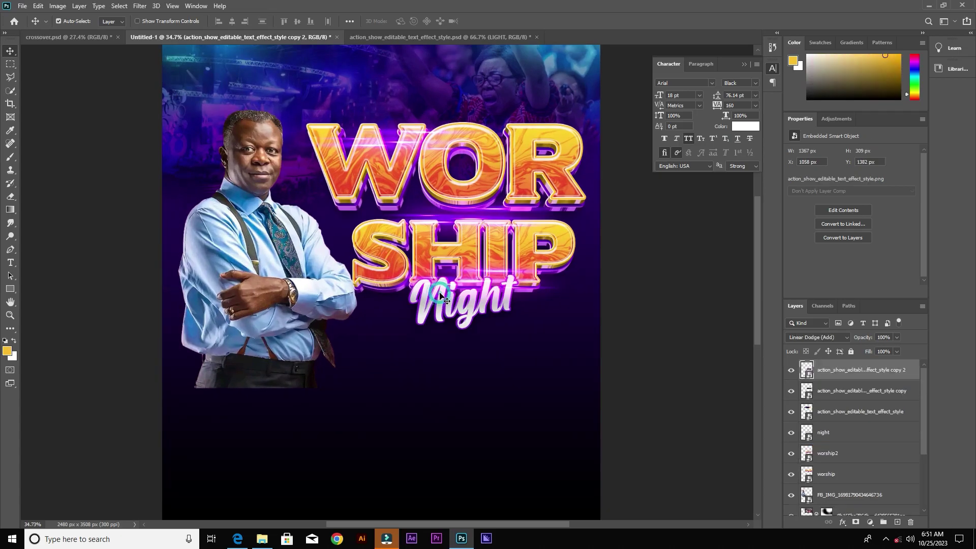
click(426, 322)
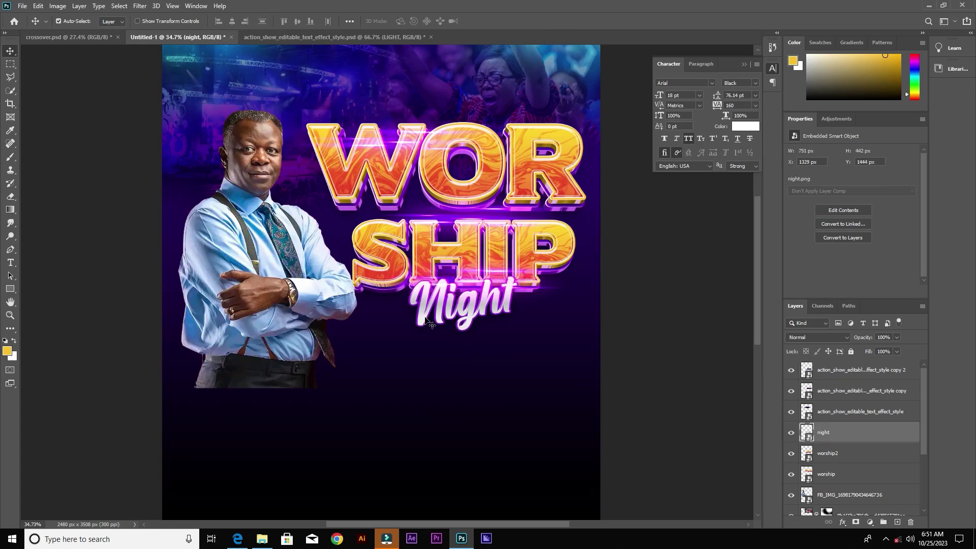
click(10, 288)
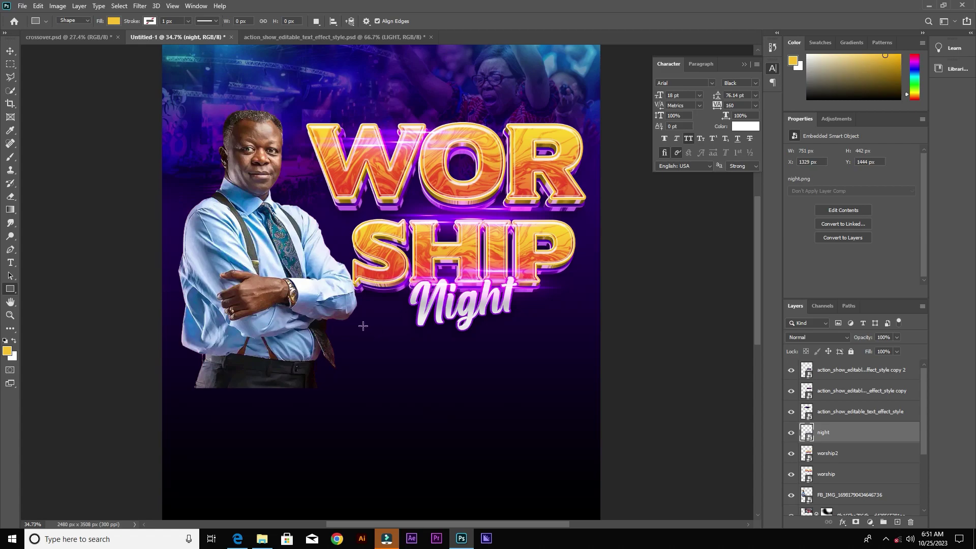
scroll(854, 441, down, 1)
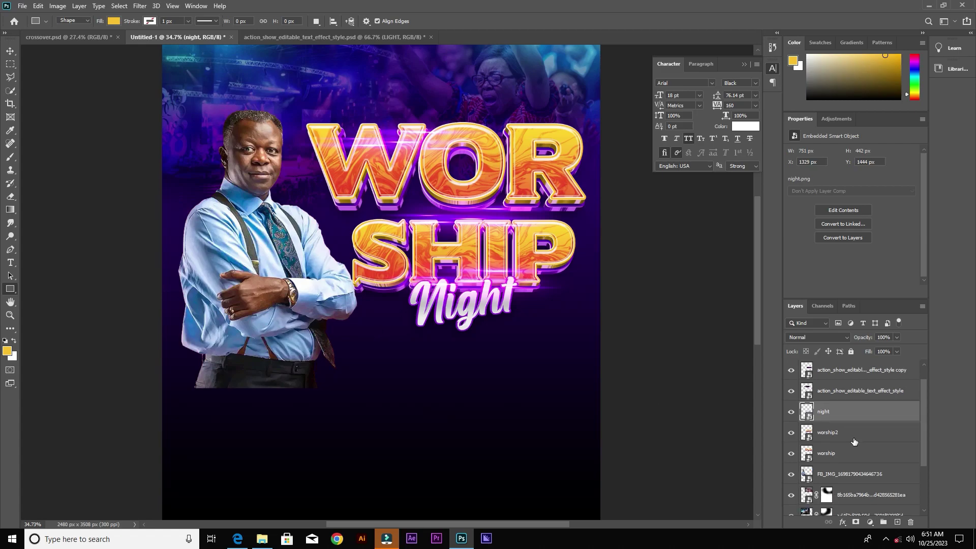
click(859, 433)
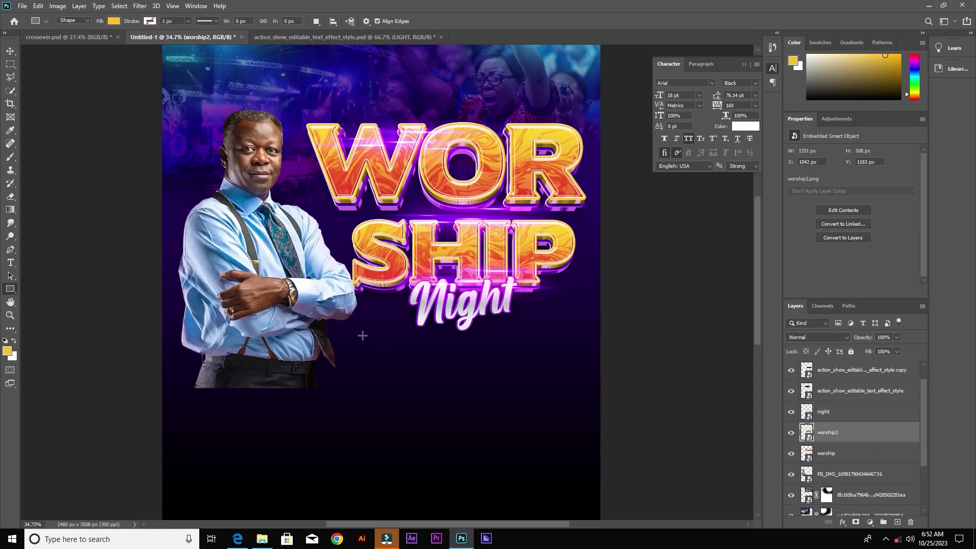
- Draw a wide yellow bar under Night, nudge it up-left, and round its corners to 47 px
drag(363, 335, 570, 360)
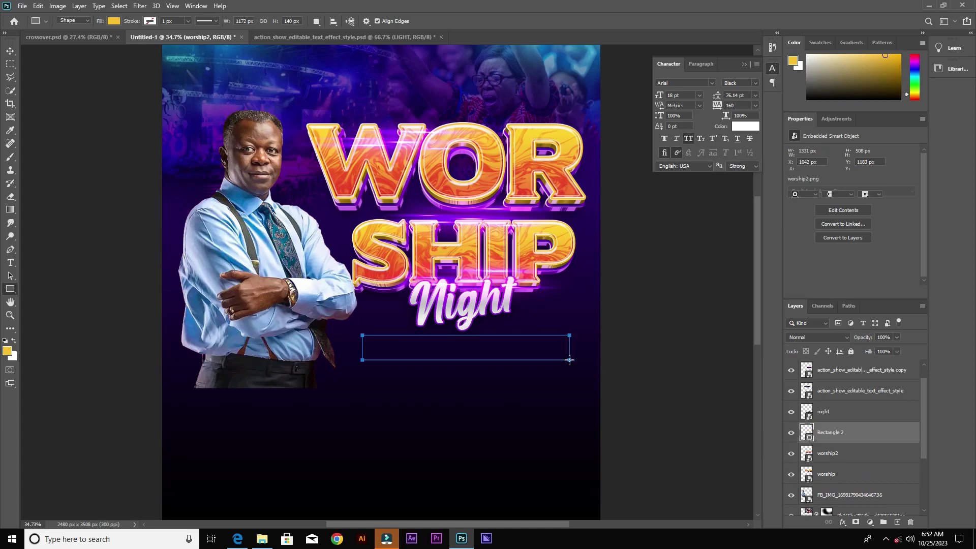
key(v)
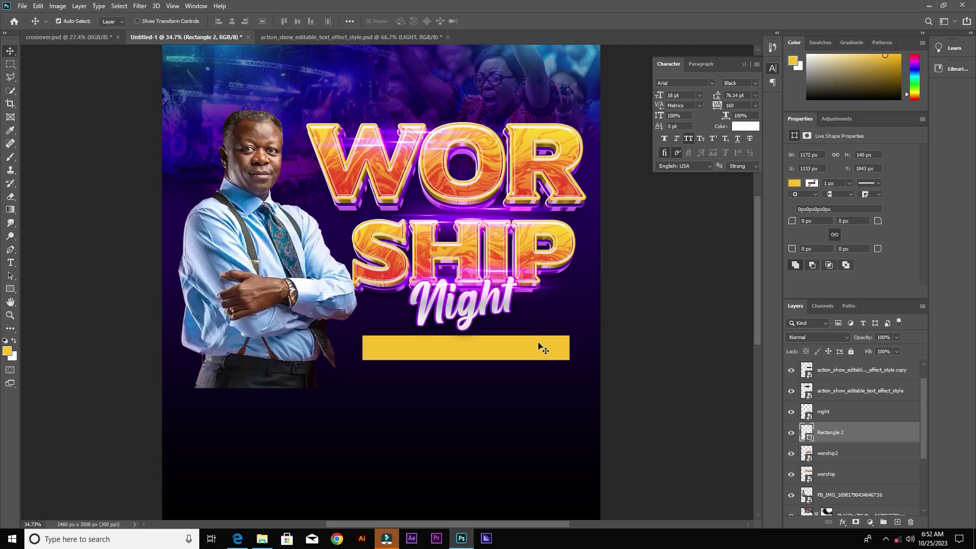
drag(539, 346, 534, 344)
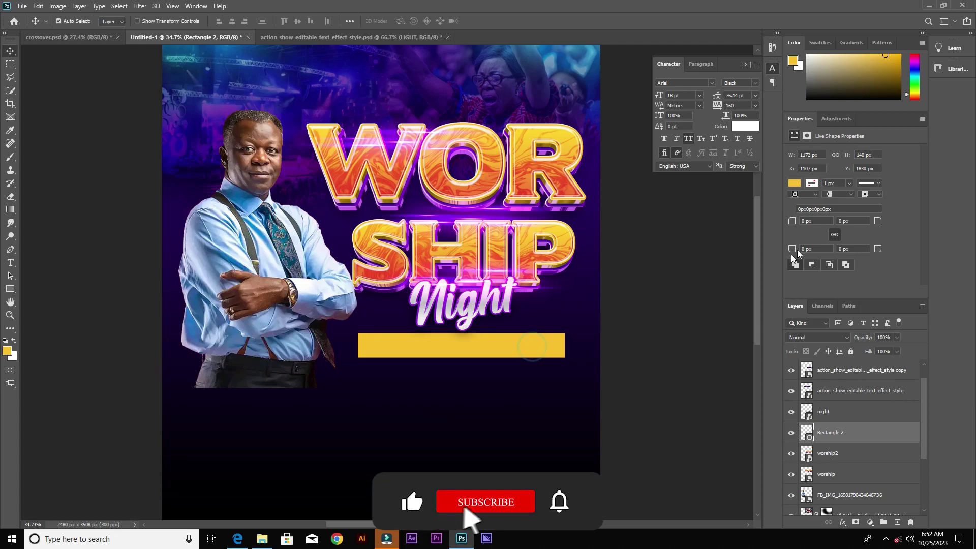
drag(878, 222, 899, 219)
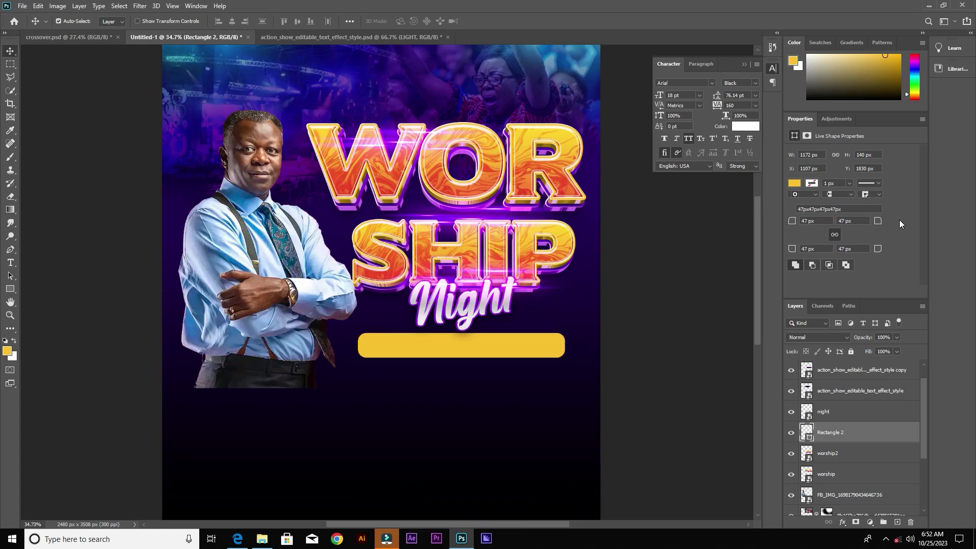
click(796, 184)
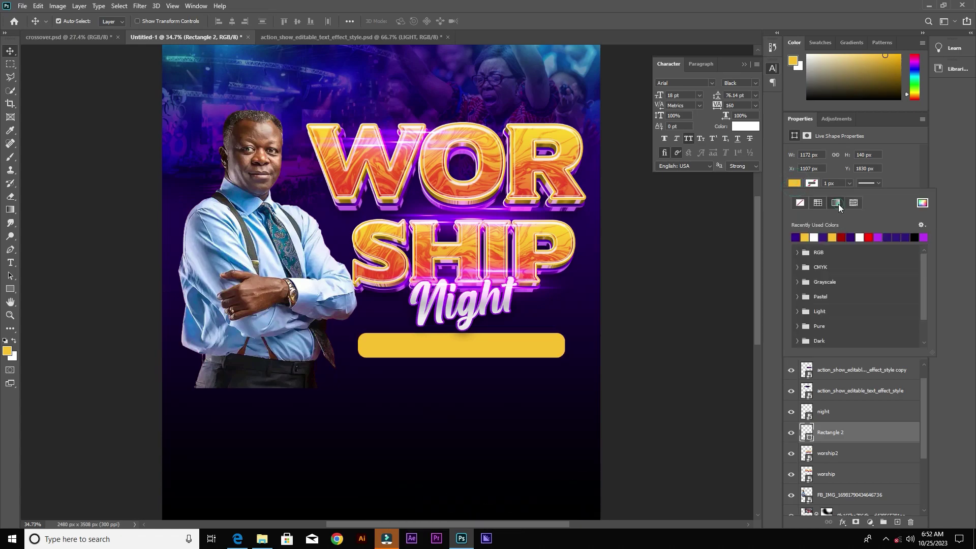
- Switch the bar's fill to a 0° gradient and set its left stop to deep purple #381786
click(836, 203)
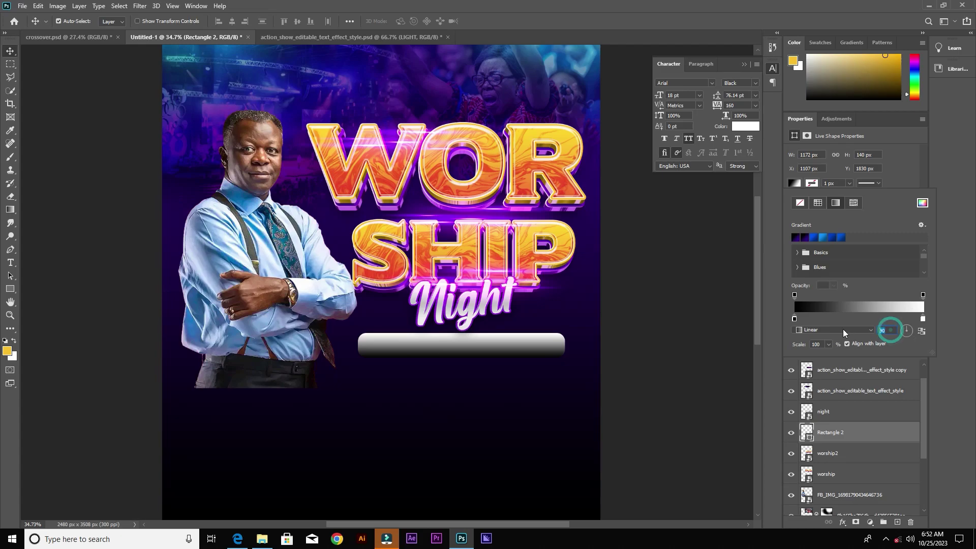
text(0)
key(Return)
click(860, 308)
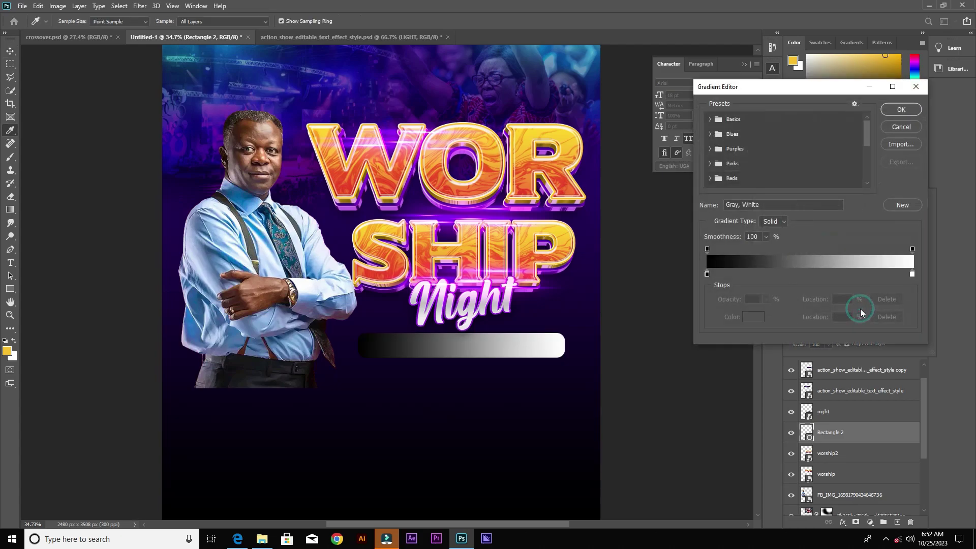
click(707, 274)
click(754, 317)
click(738, 395)
click(726, 388)
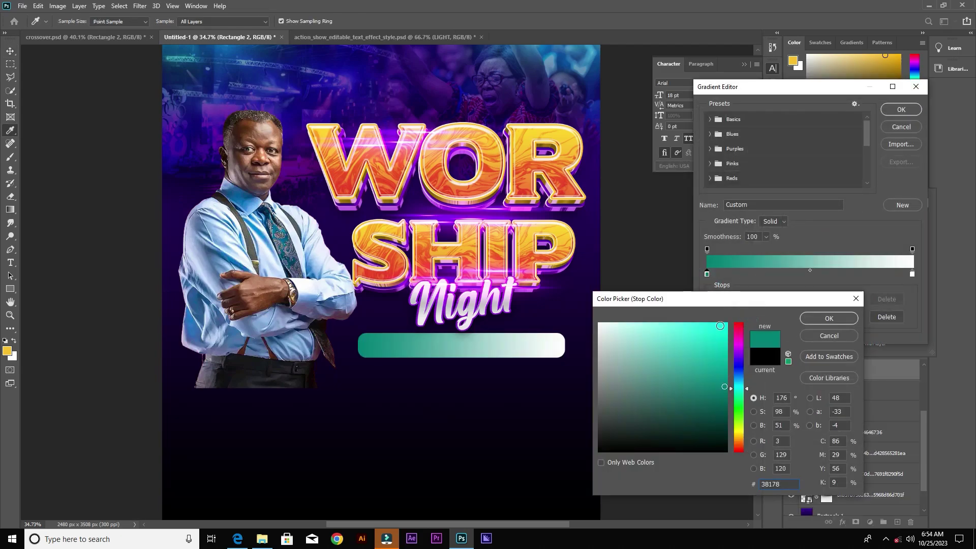
click(738, 359)
click(705, 384)
click(815, 318)
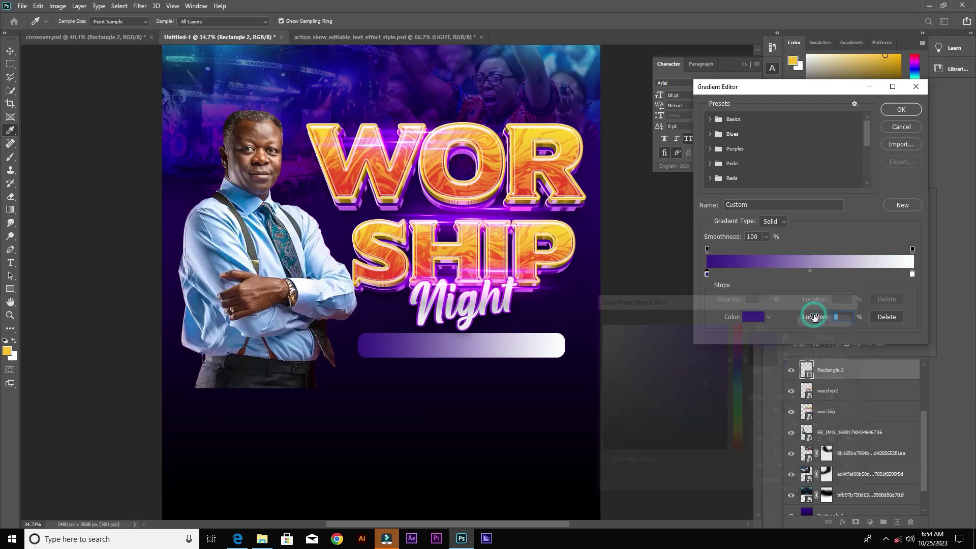
- Set the right gradient stop to yellow #f9be29 and accept the gradient
click(912, 275)
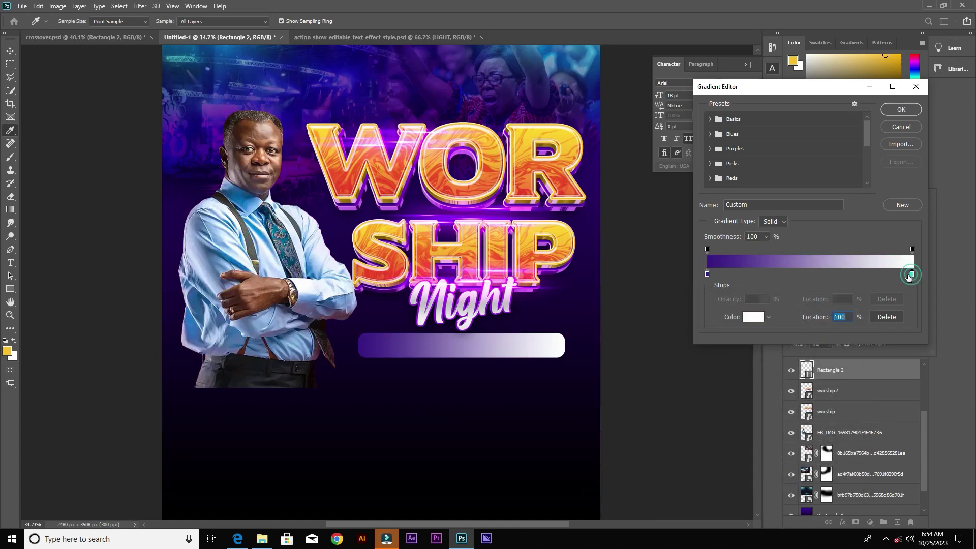
click(751, 315)
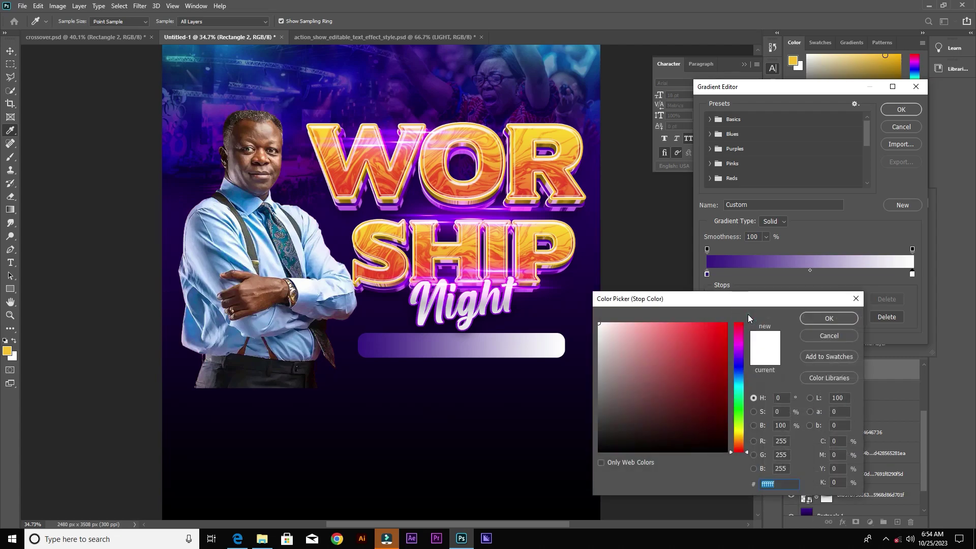
text(f9be29)
click(804, 319)
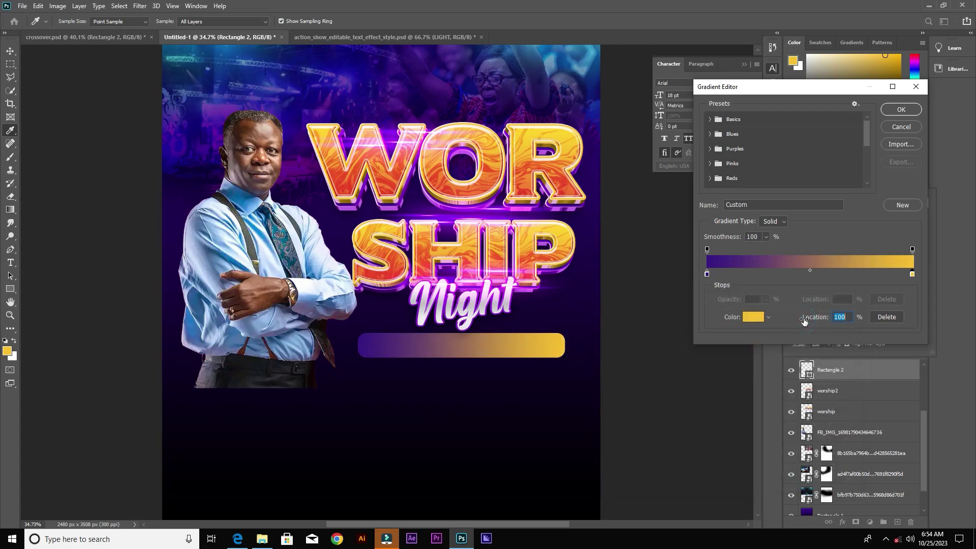
click(900, 110)
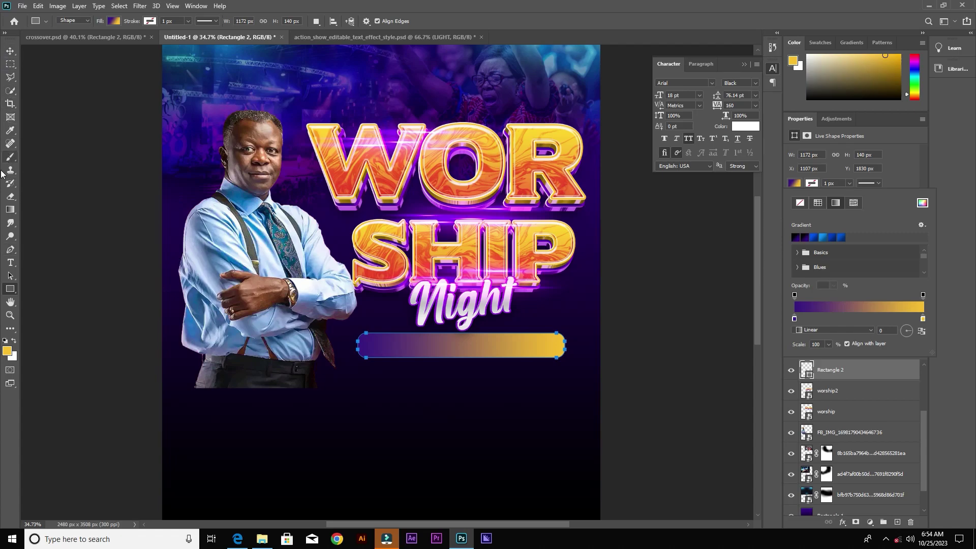
- Type the text 'RAISE HIS NAME HIGHER' below the bar
click(10, 262)
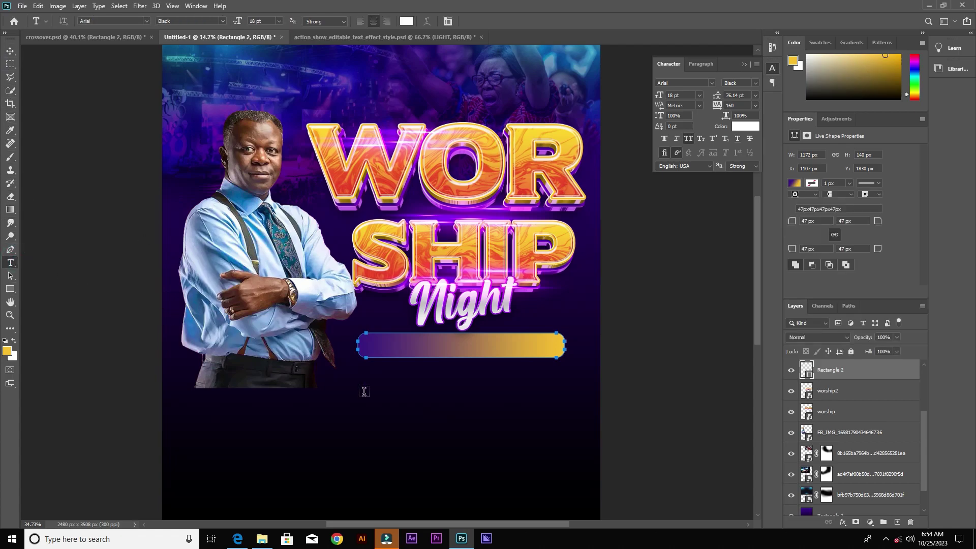
click(410, 397)
text(RAISE)
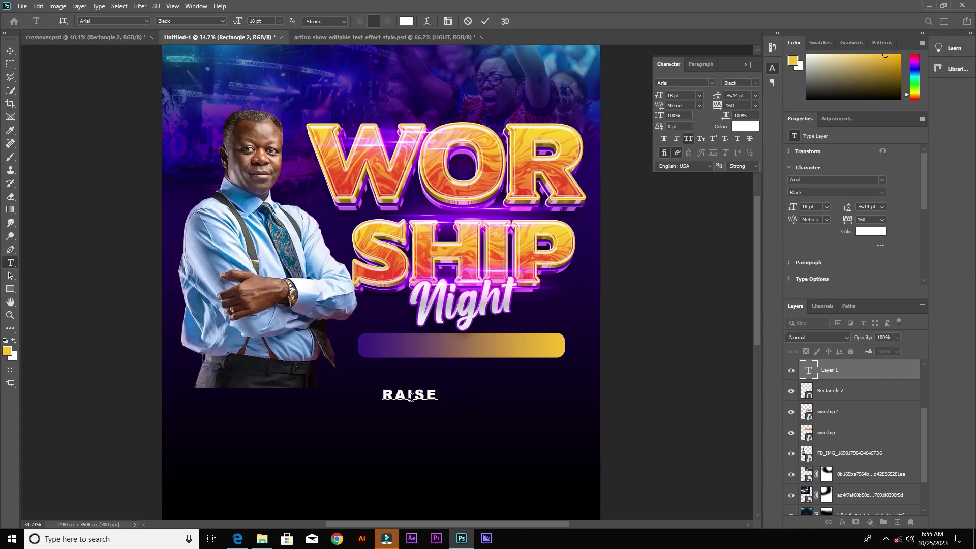
text( HIS NAME HIGHER)
key(ctrl+Return)
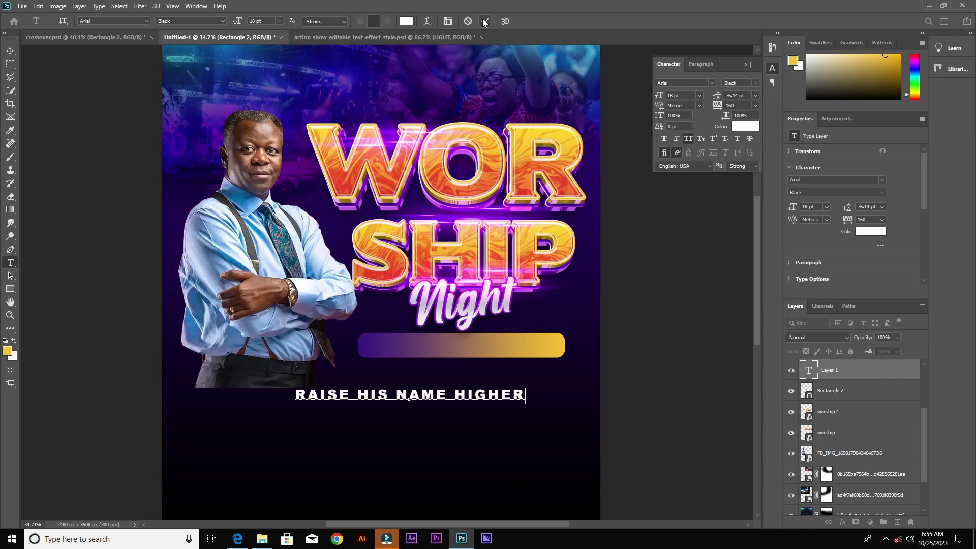
- Move and scale the text onto the gradient bar and centre it horizontally
scroll(416, 415, up, 2)
drag(421, 406, 484, 340)
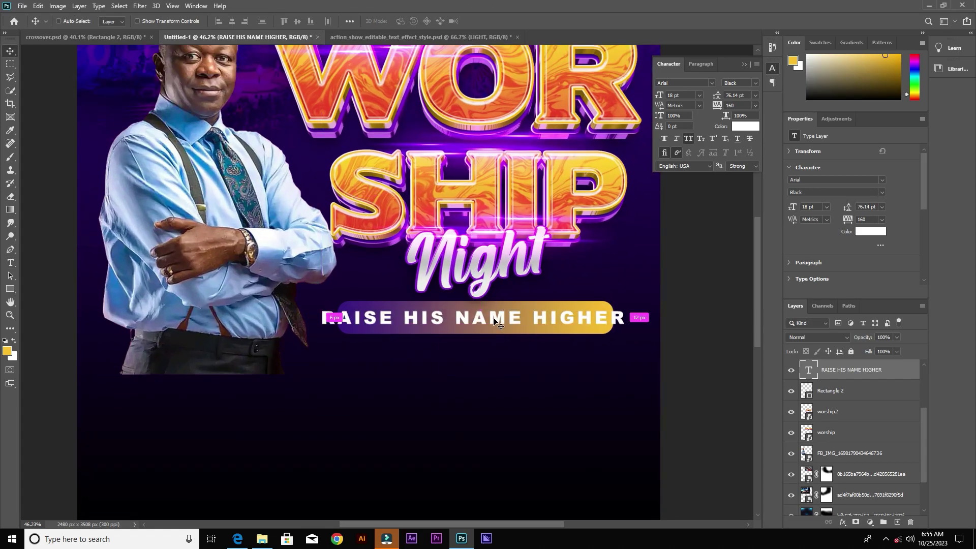
drag(627, 307, 602, 310)
click(503, 21)
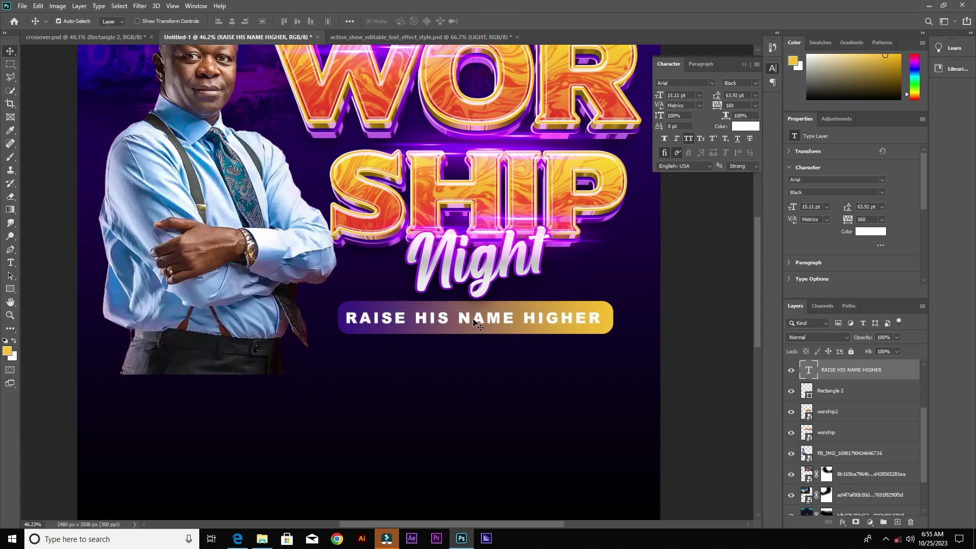
shift+click(551, 311)
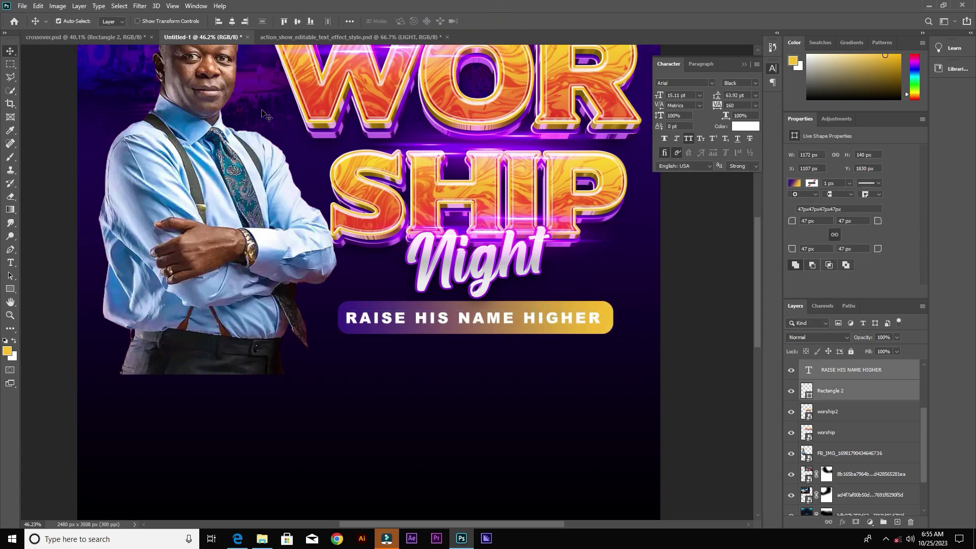
click(232, 22)
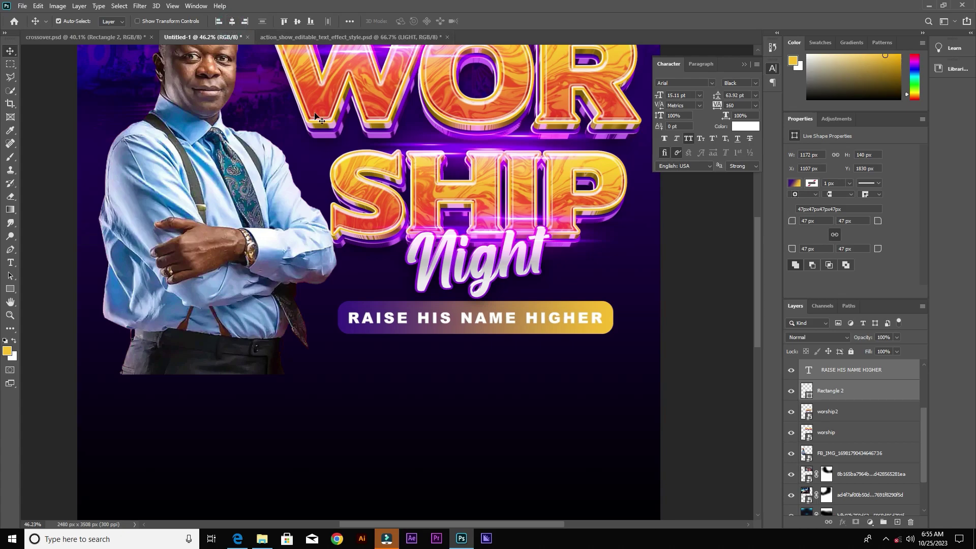
click(684, 327)
click(582, 342)
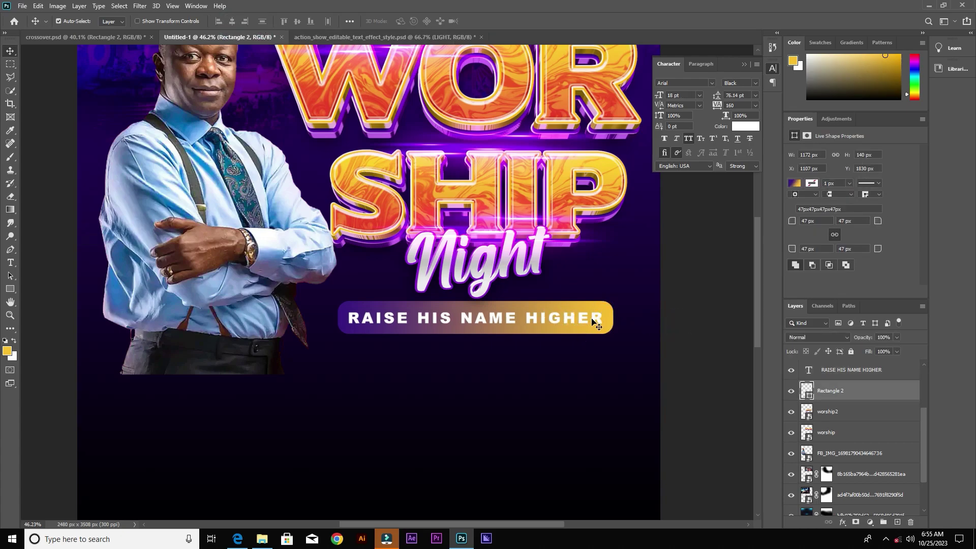
- Type a 'Theme:' label, try the Cream Cake font, and move it above the bar's left end
key(t)
click(369, 363)
text(Theme:)
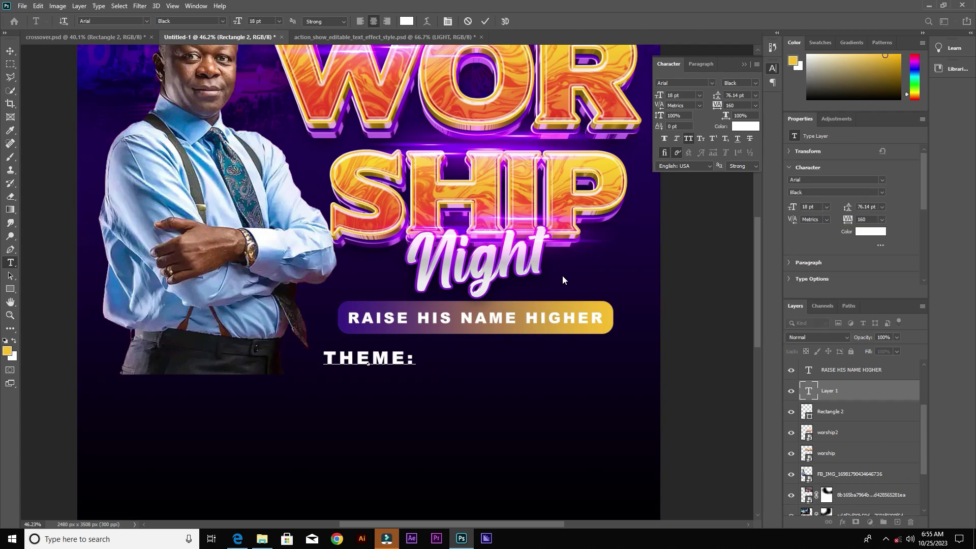
key(ctrl+Return)
click(688, 138)
click(711, 83)
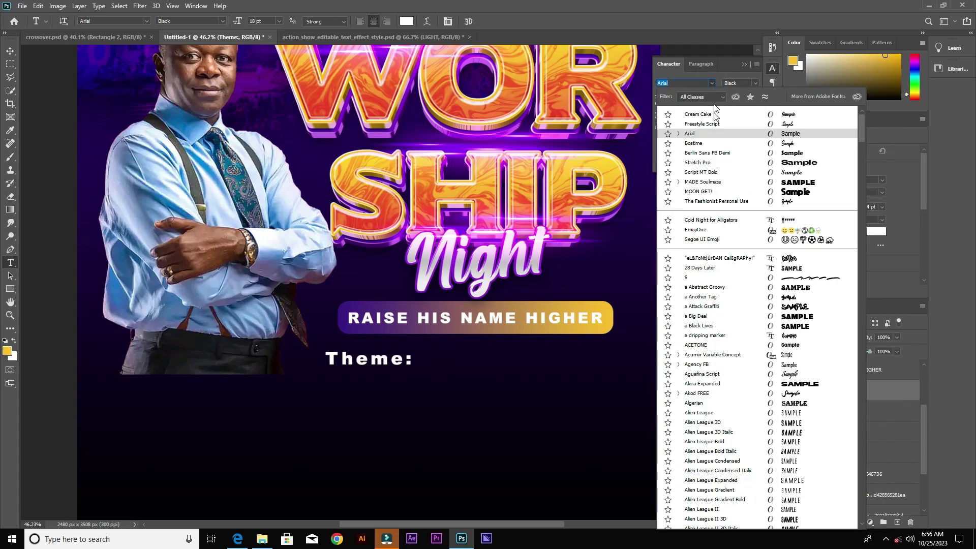
click(705, 123)
key(v)
click(706, 126)
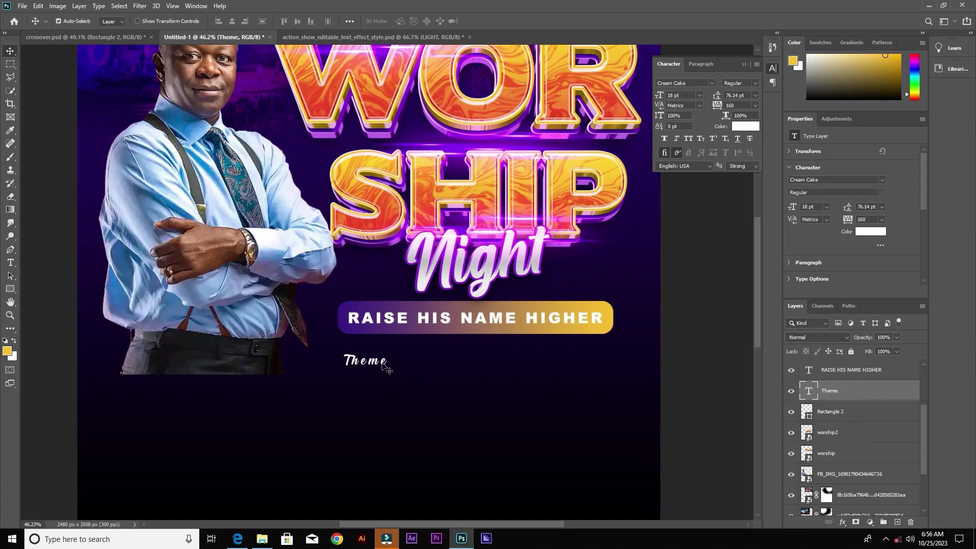
drag(382, 366, 387, 298)
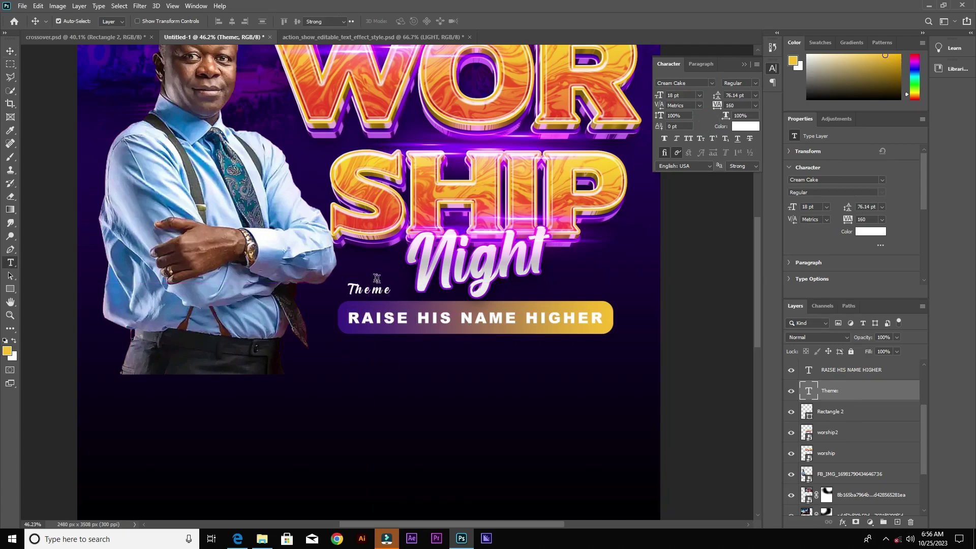
- Restyle the 'Theme:' label in Berlin Sans FB Demi Bold
click(391, 292)
click(710, 83)
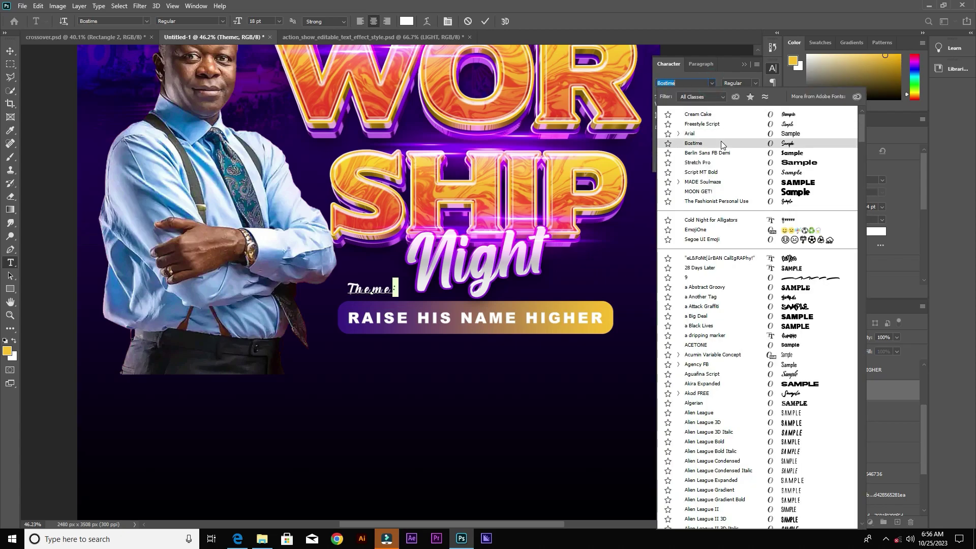
click(722, 152)
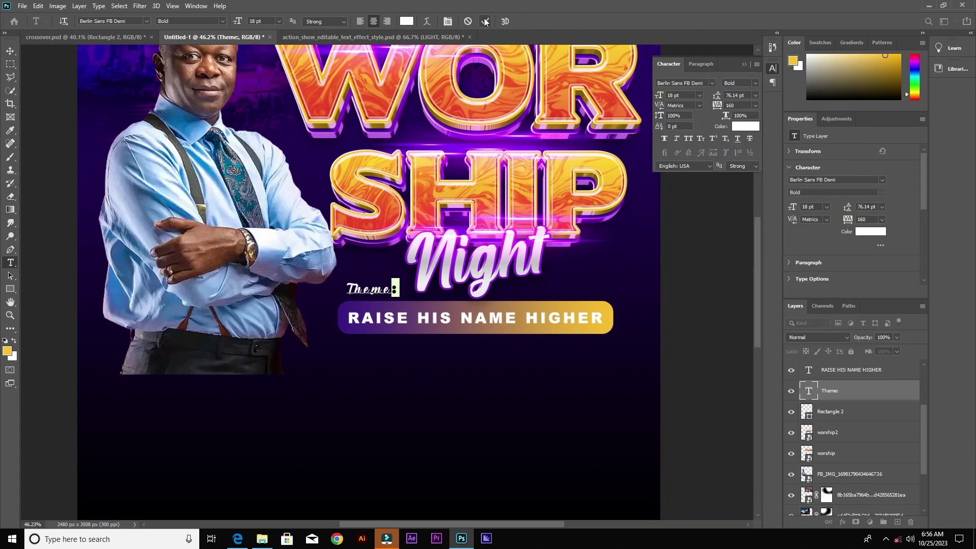
scroll(461, 369, down, 1)
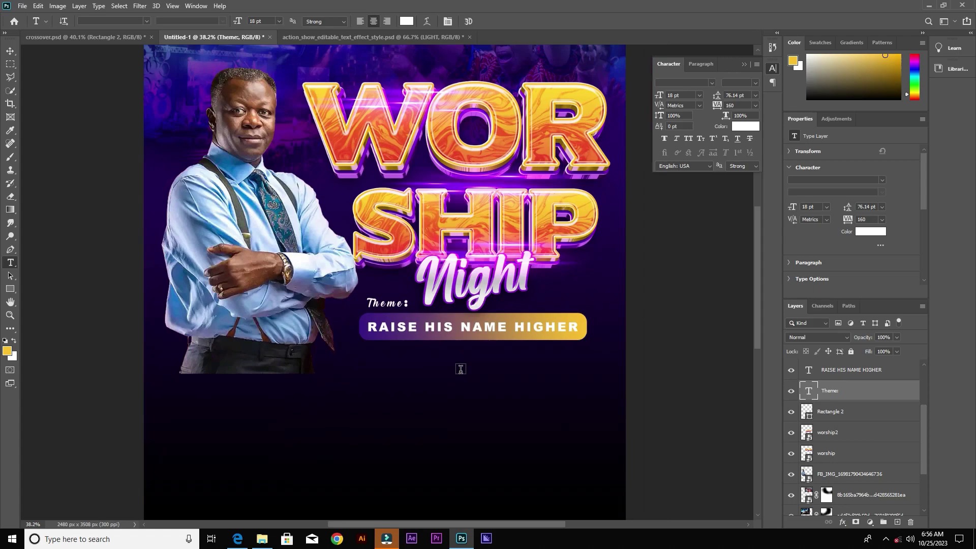
key(v)
scroll(468, 351, down, 2)
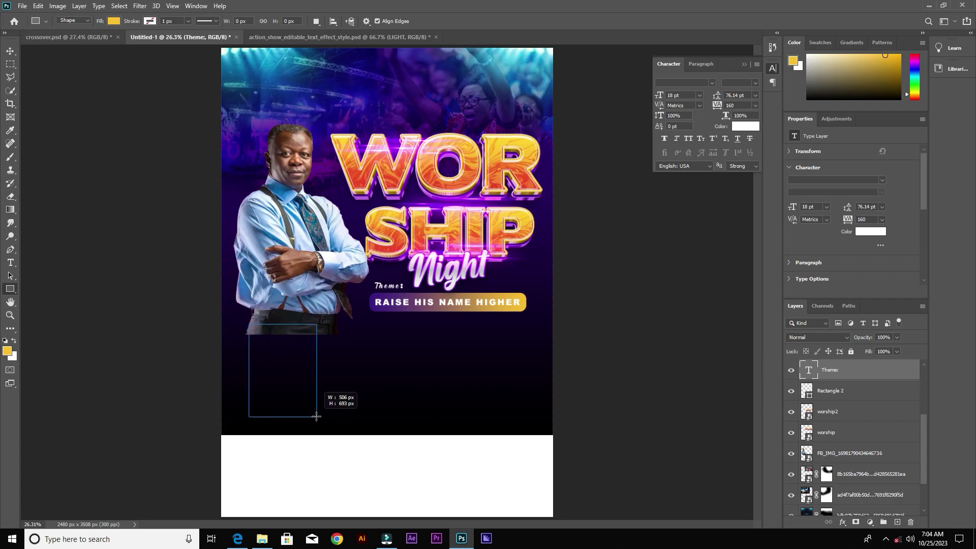
- Draw a tall yellow rectangle below the portrait with a 14 px border
drag(317, 416, 318, 416)
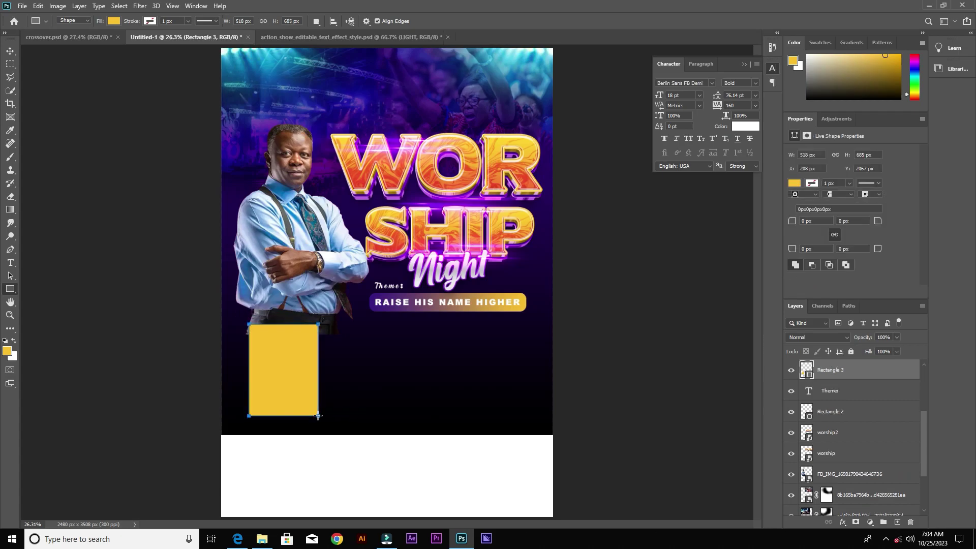
click(812, 183)
click(828, 183)
click(814, 184)
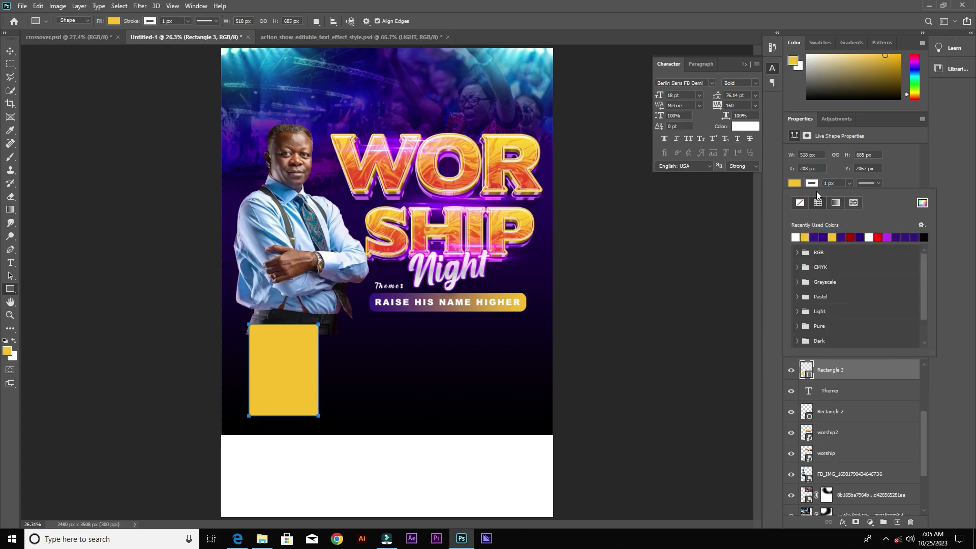
click(828, 183)
text(14px)
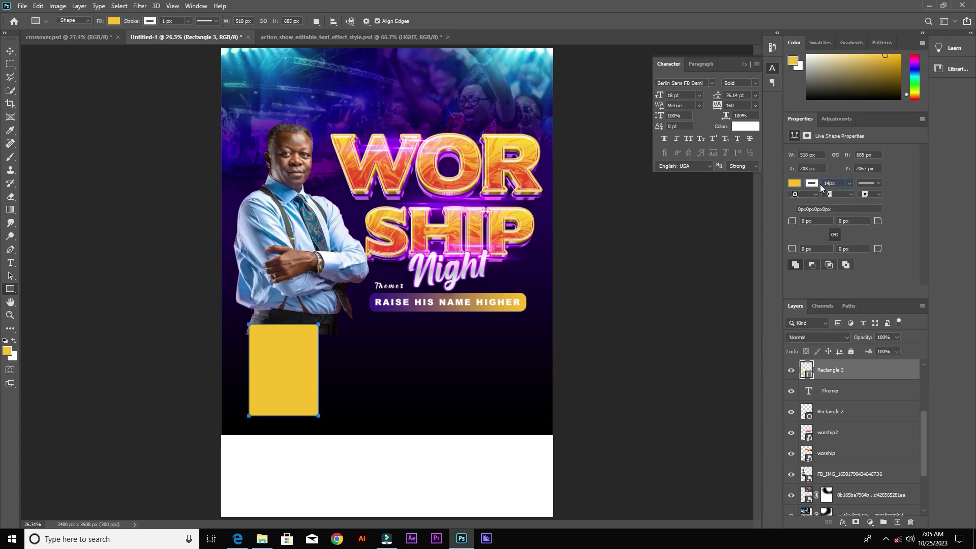
key(Return)
- Alt-drag copies of the yellow panel to the right, redoing one misplaced copy
scroll(266, 370, up, 2)
key(v)
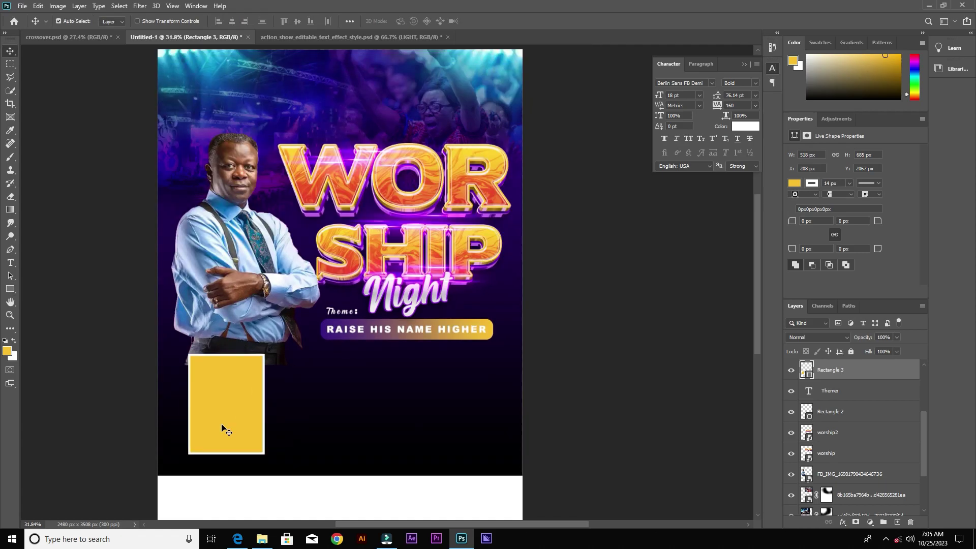
scroll(224, 430, up, 3)
drag(227, 392, 463, 413)
key(ctrl+z)
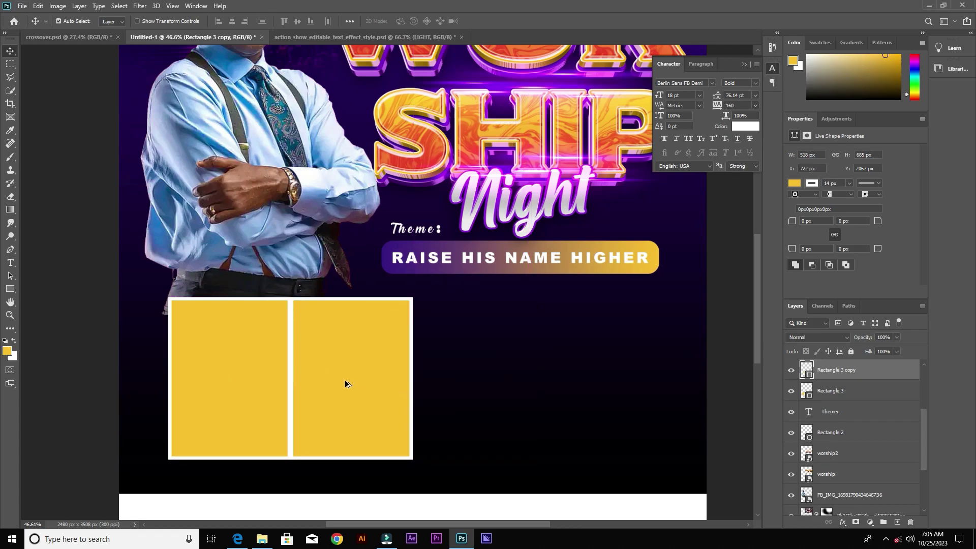
drag(345, 384, 575, 389)
scroll(476, 378, down, 2)
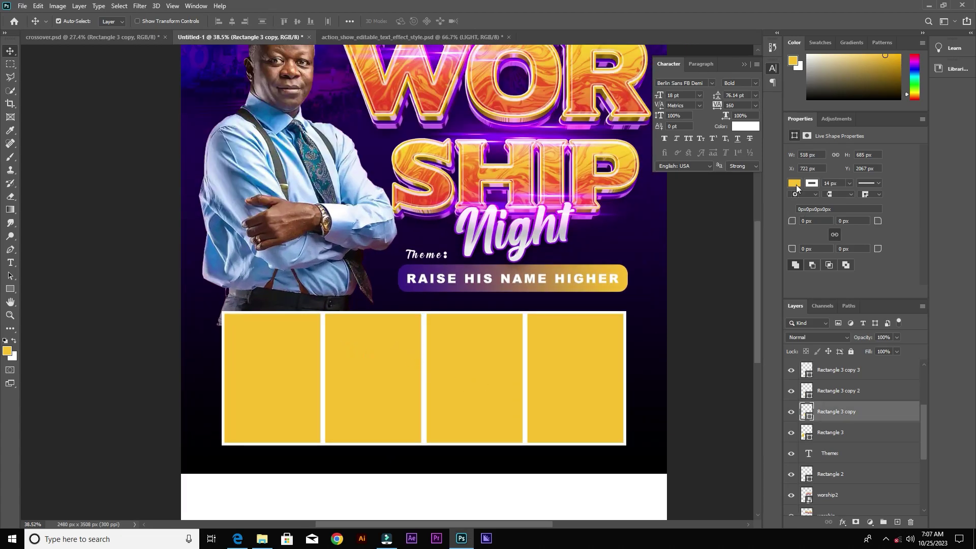
- Recolour the second panel's fill cyan through the Color Picker
click(797, 184)
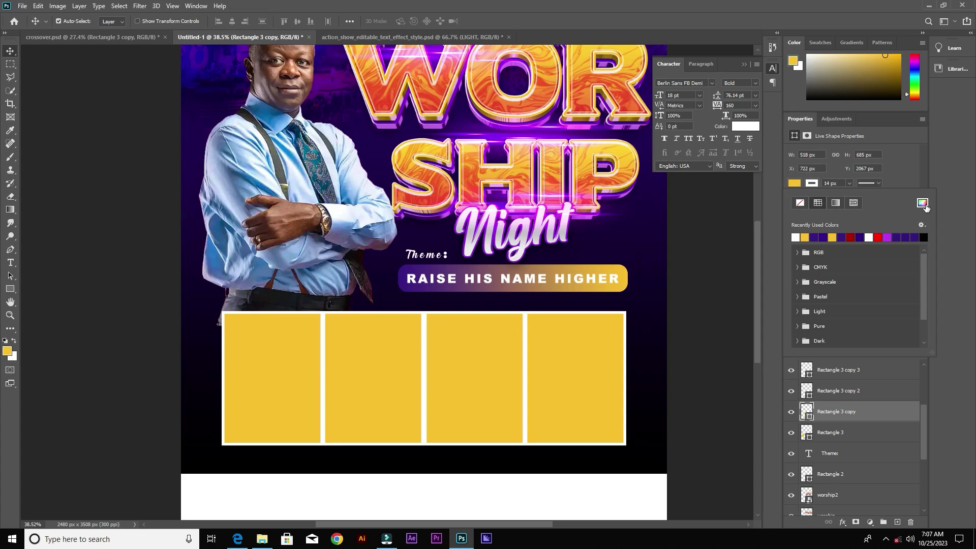
click(923, 203)
drag(734, 435, 739, 383)
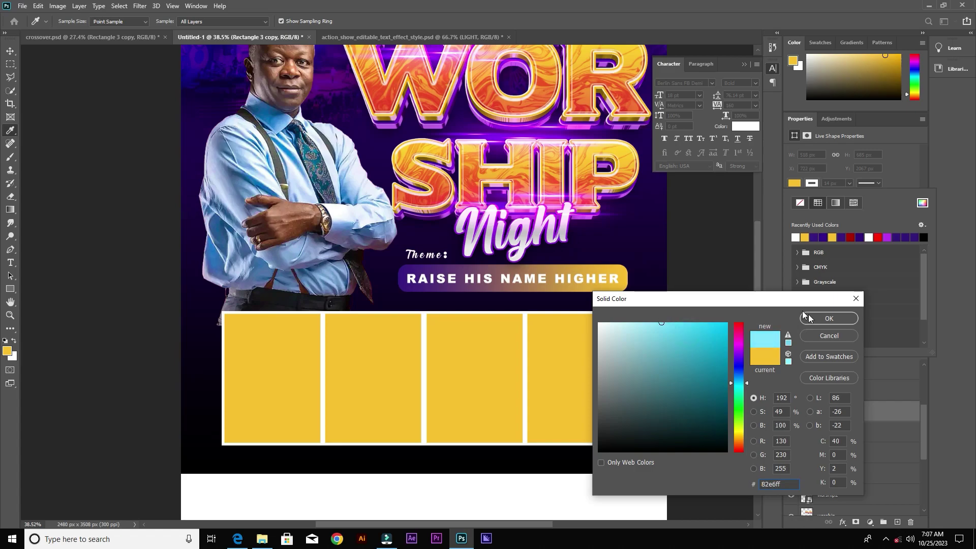
click(829, 318)
- Select the third panel and change its fill to orange
click(485, 363)
click(796, 184)
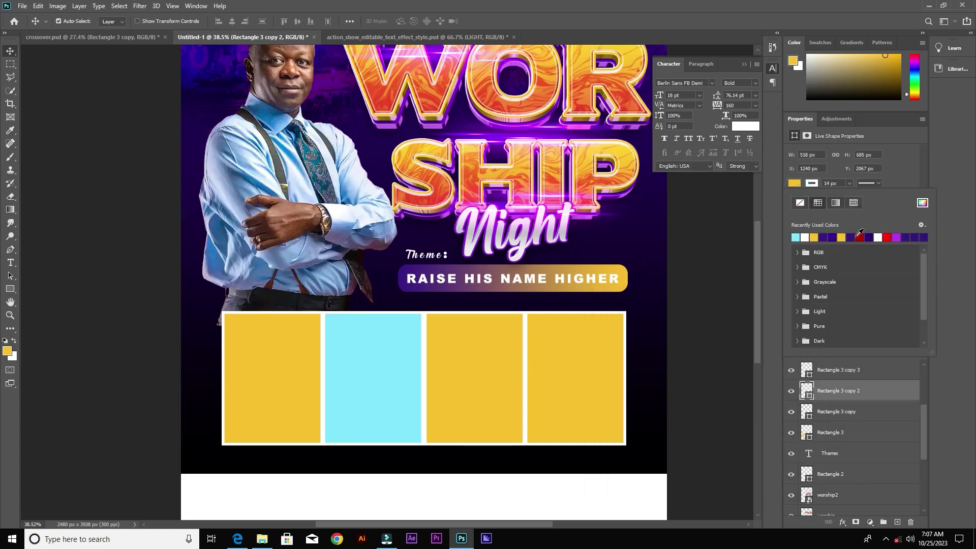
click(923, 204)
mouse_move(752, 439)
mouse_down()
mouse_move(748, 446)
mouse_move(761, 348)
mouse_up()
click(829, 318)
- Give the fourth panel a purple fill and reselect the yellow first panel
click(562, 371)
click(796, 184)
click(923, 203)
click(829, 318)
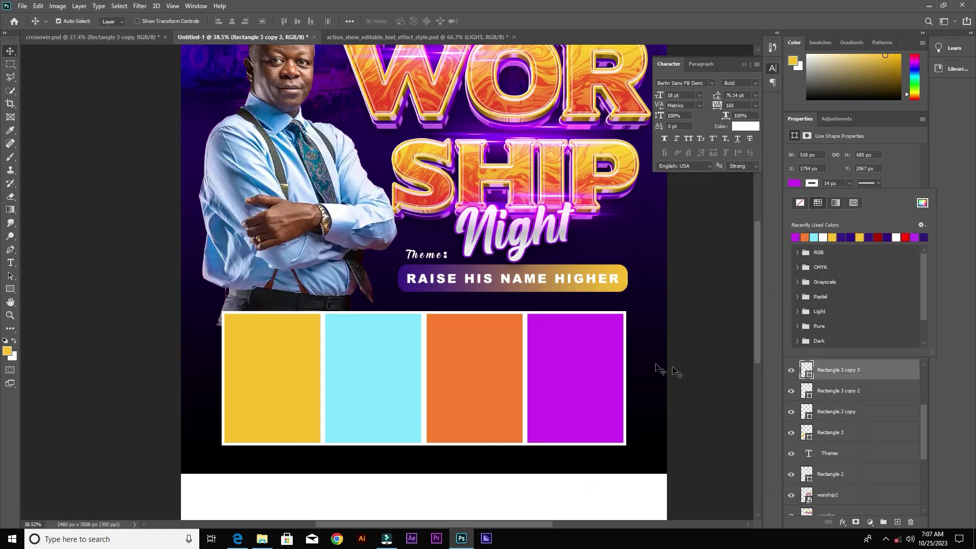
click(277, 373)
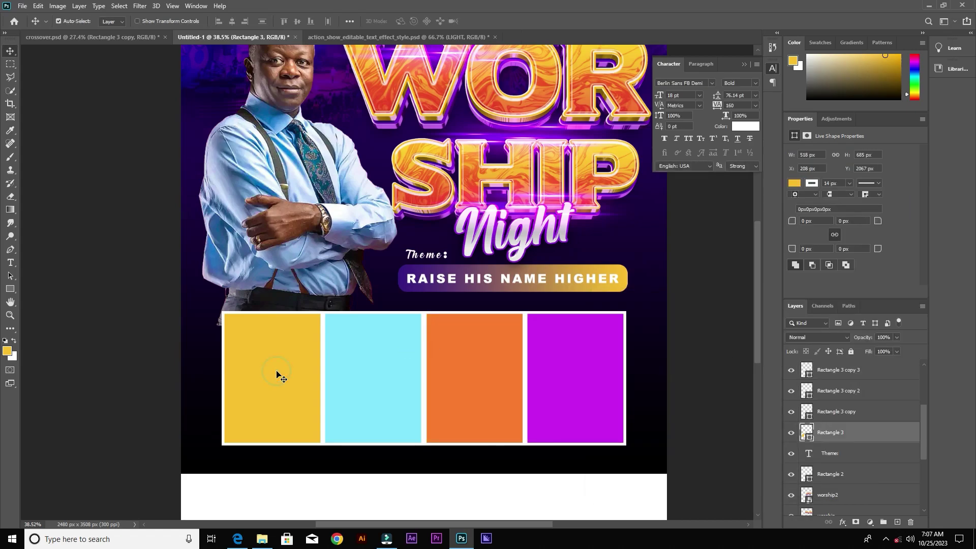
click(262, 539)
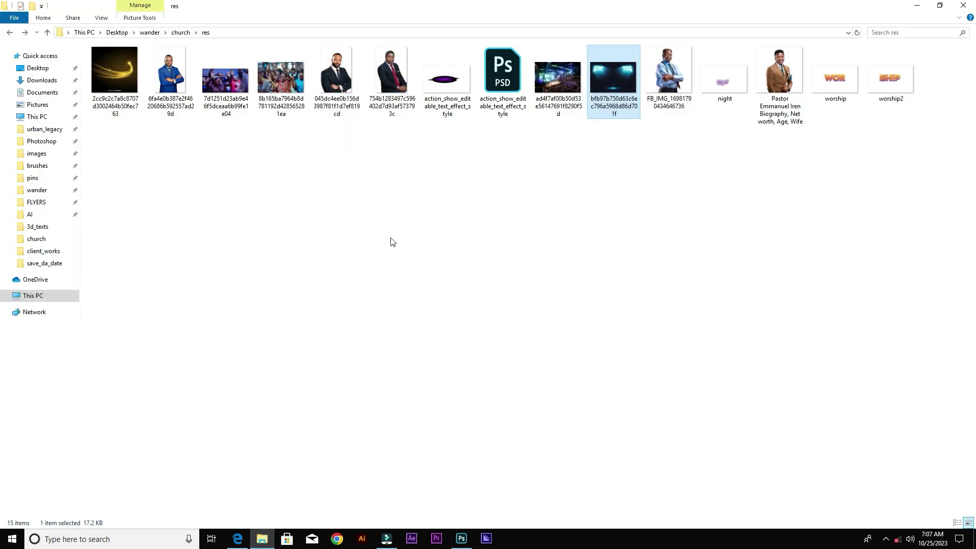
- Drag the brown-suit portrait PNG into the flyer and scale it over the yellow panel
drag(790, 81, 291, 397)
drag(621, 88, 468, 258)
drag(419, 305, 292, 368)
drag(349, 312, 369, 293)
drag(309, 337, 309, 356)
- Commit the brown-suit portrait, clip it to the yellow panel and resize it to fit
click(487, 21)
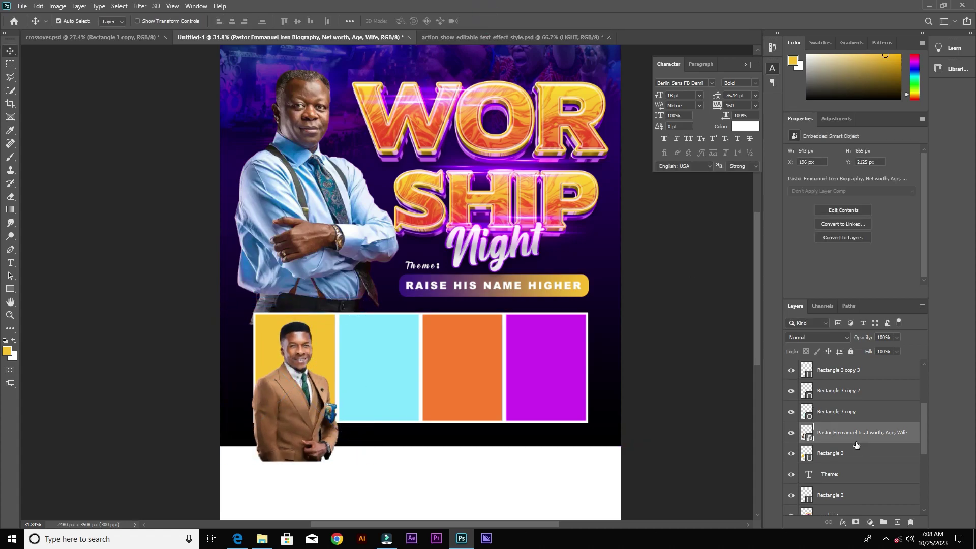
right_click(823, 391)
click(873, 229)
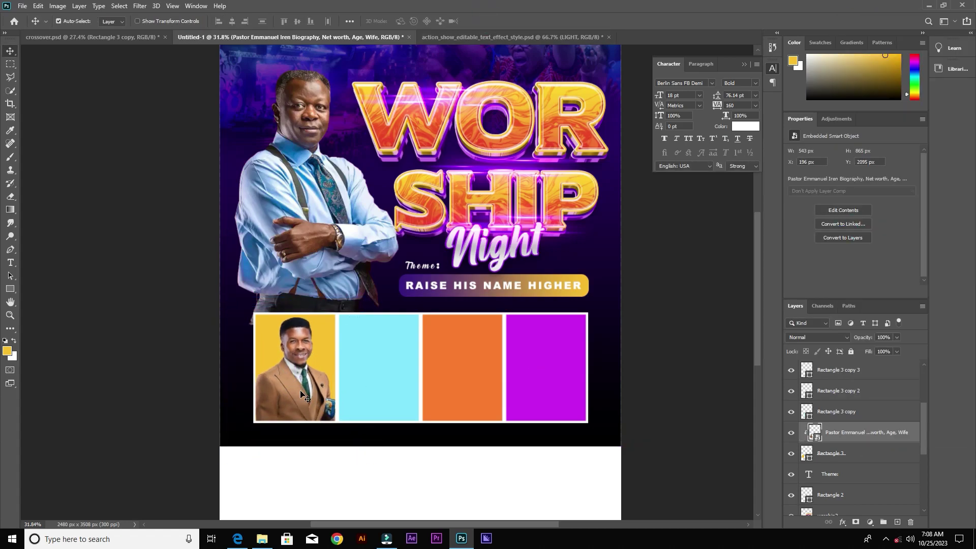
scroll(301, 389, up, 2)
key(ctrl+t)
drag(381, 294, 390, 285)
key(Return)
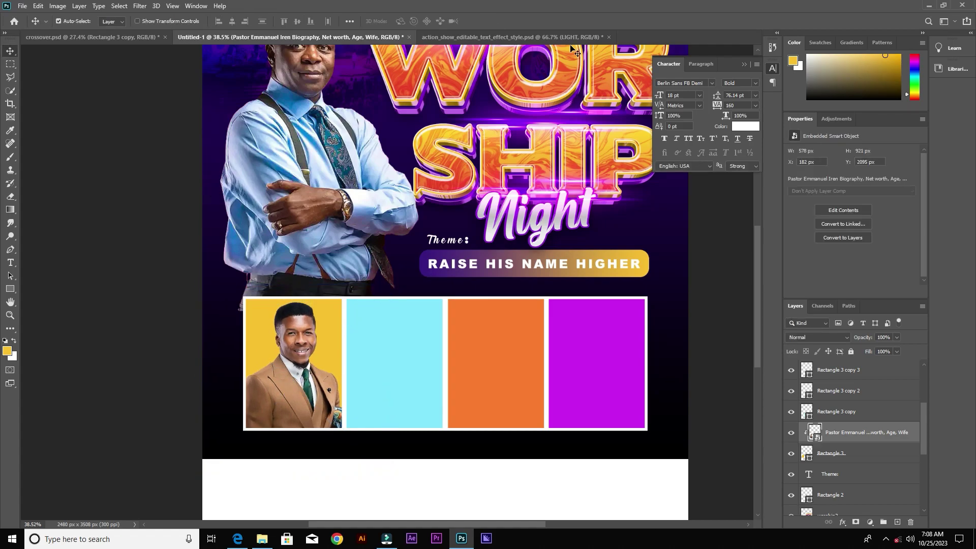
- Place the blue-suit photo from Explorer, shrink it and raise it about 124 px
key(alt+Tab)
click(188, 114)
drag(189, 114, 471, 333)
scroll(476, 285, down, 3)
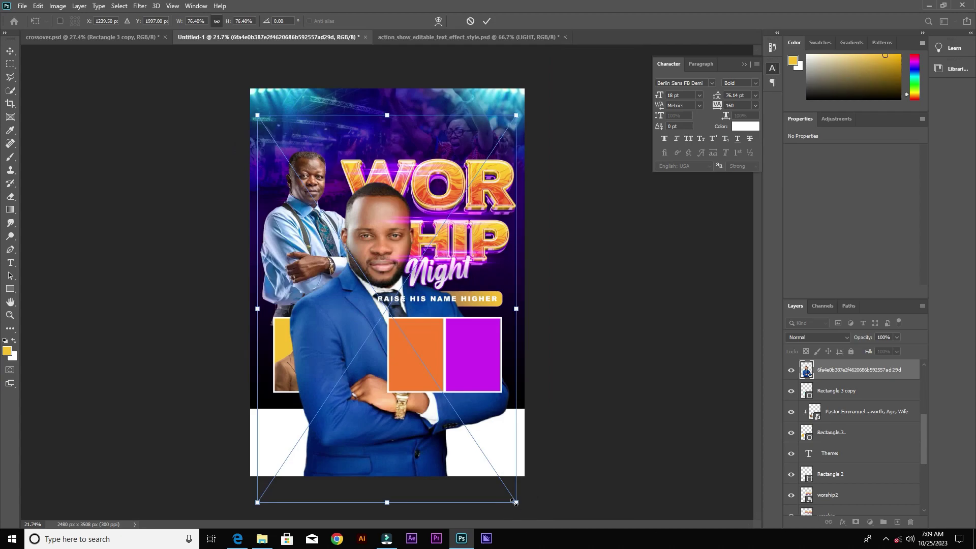
drag(523, 496, 395, 439)
scroll(369, 328, up, 3)
drag(461, 257, 426, 292)
drag(353, 452, 352, 431)
key(Return)
- Clip the blue-suit photo to the cyan panel and shift it left
right_click(860, 369)
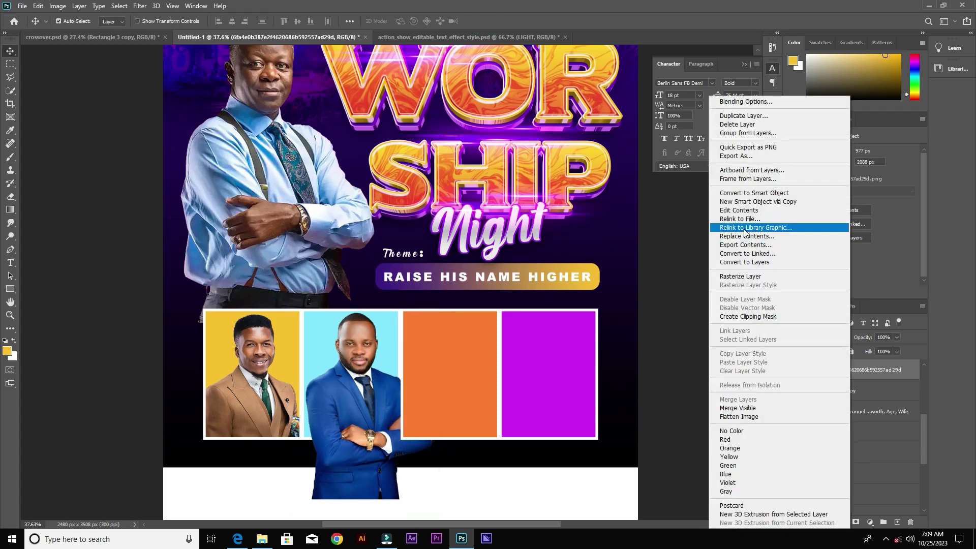
click(742, 312)
drag(363, 393, 356, 392)
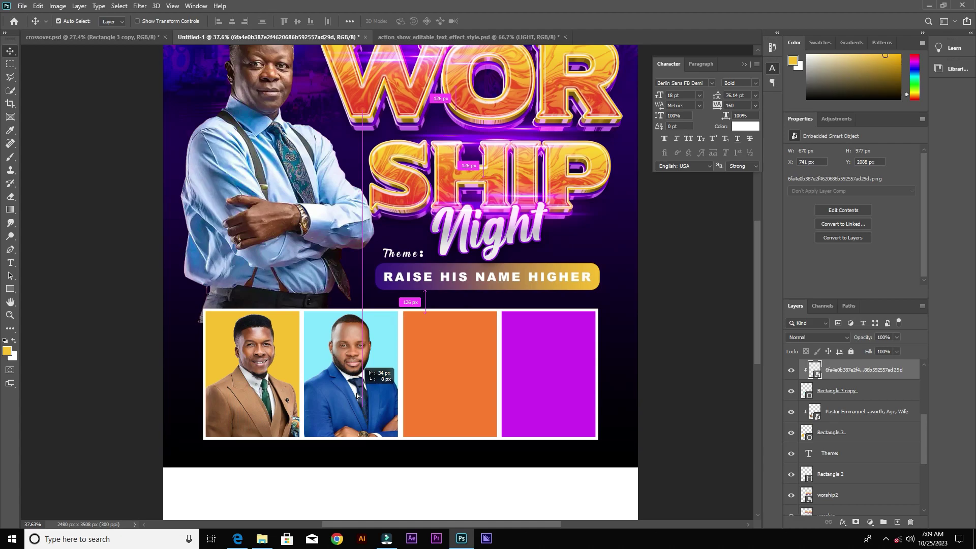
key(ctrl+t)
scroll(356, 392, up, 2)
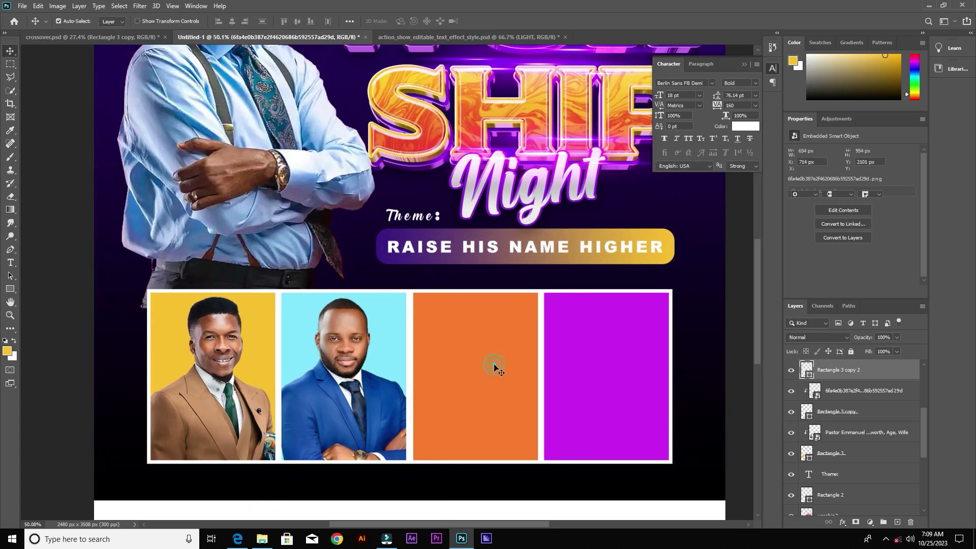
- Place the red-tie portrait, clip it to the orange panel and nudge it into place
click(262, 539)
drag(391, 64, 428, 363)
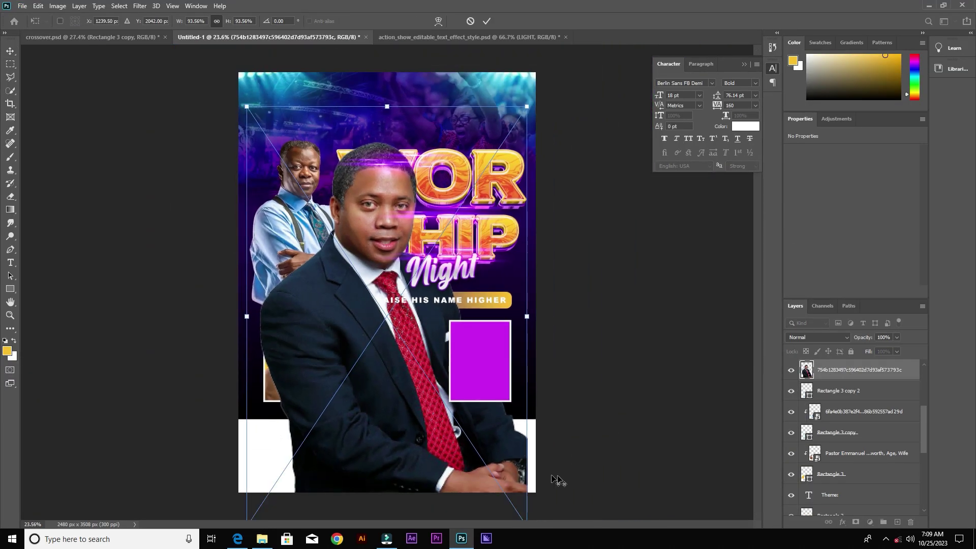
drag(558, 479, 418, 387)
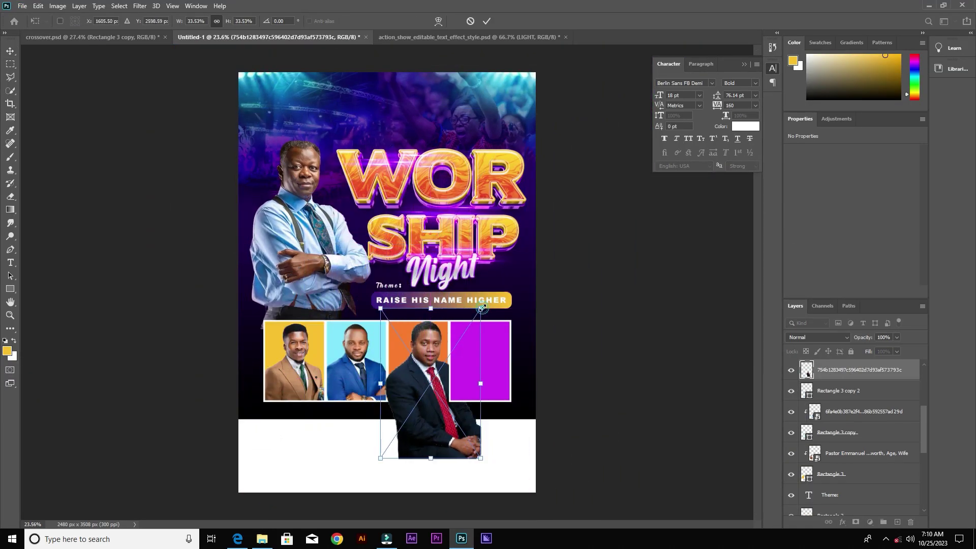
key(Return)
scroll(415, 374, up, 5)
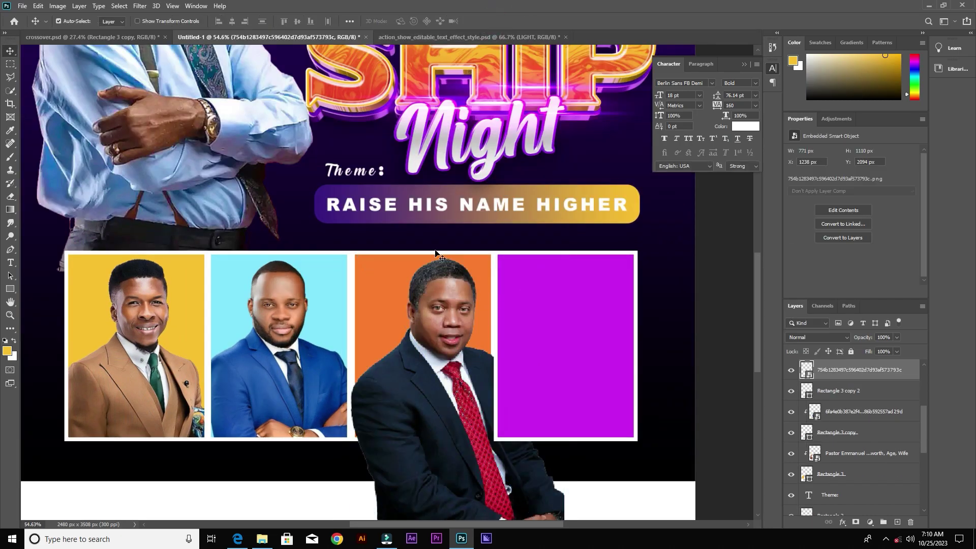
right_click(860, 370)
click(814, 317)
key(ctrl+t)
drag(418, 357, 433, 367)
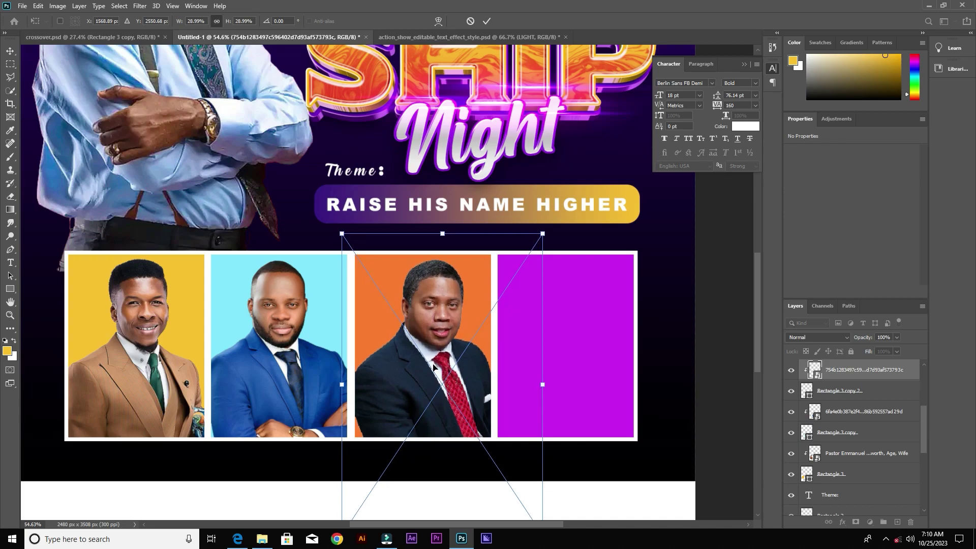
click(487, 21)
scroll(408, 341, down, 2)
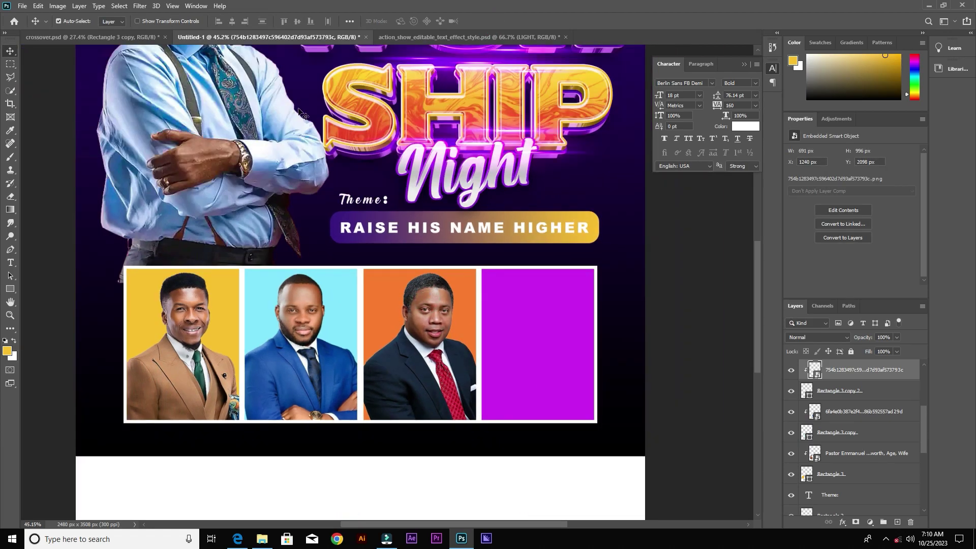
click(140, 6)
- Raise the red-tie portrait's exposure to +0.30 with the Camera Raw Filter
click(168, 66)
click(751, 254)
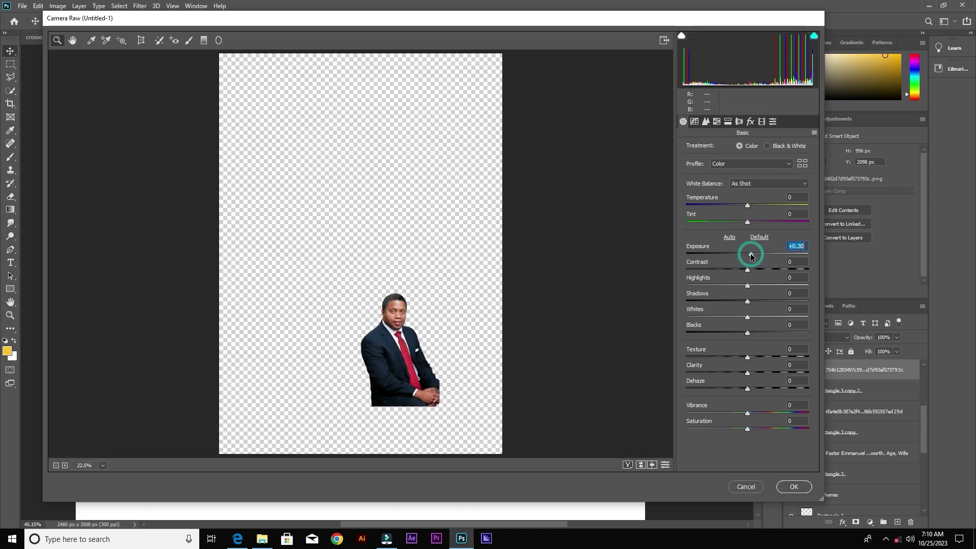
click(794, 487)
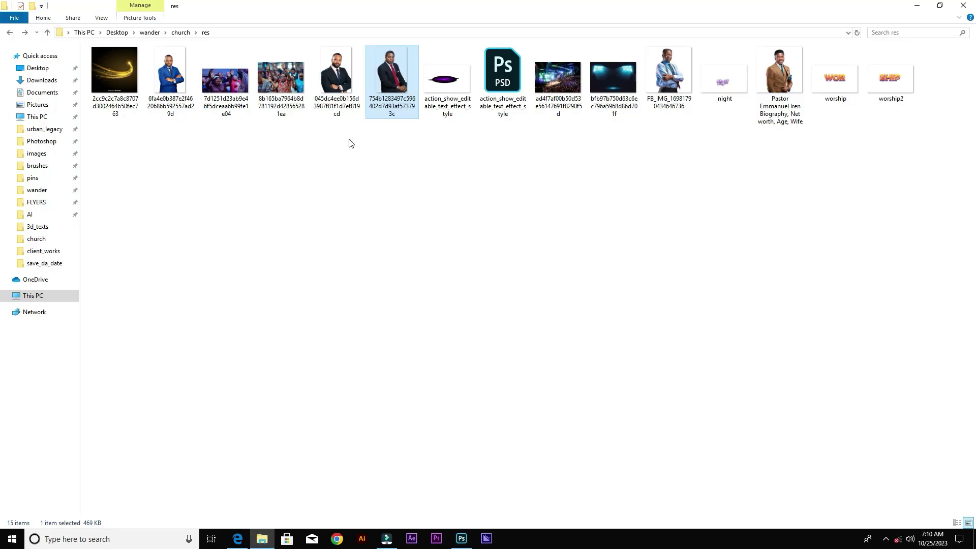
- Drag the bearded dark-suit portrait into the flyer and shrink it onto the purple panel
drag(338, 97, 435, 325)
scroll(434, 324, down, 3)
drag(491, 158, 484, 298)
key(ctrl+plus)
- Fit the bearded portrait to the purple panel and clip it with Ctrl+Alt+G
scroll(537, 301, up, 2)
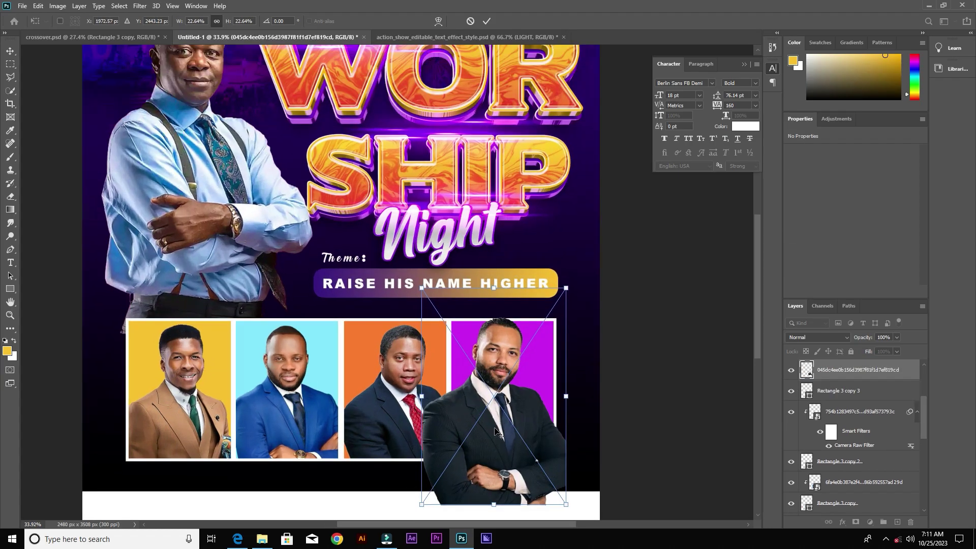
mouse_move(567, 305)
mouse_down()
mouse_move(556, 305)
mouse_move(568, 291)
mouse_up()
drag(528, 328, 533, 334)
click(488, 21)
key(ctrl+alt+g)
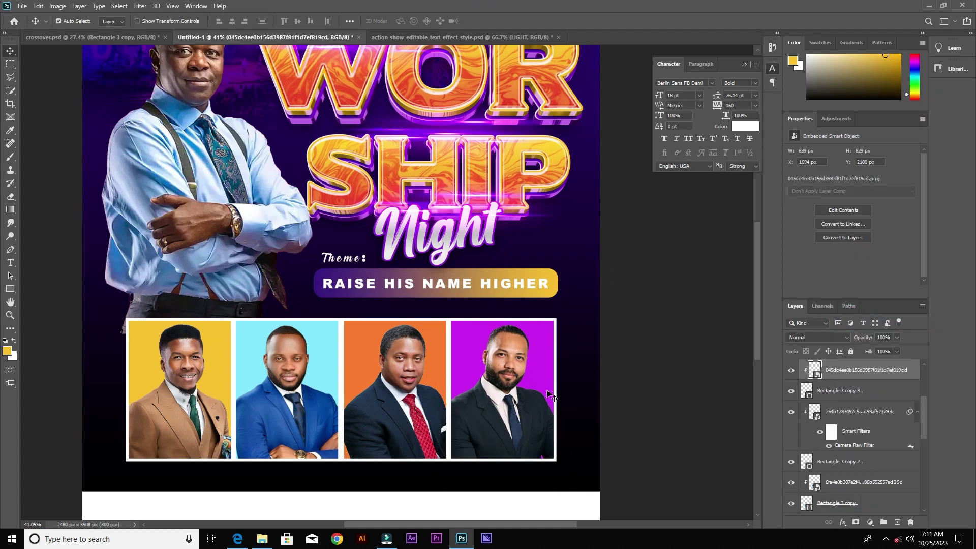
- Stretch the dark background rectangle further down
scroll(381, 347, down, 3)
scroll(383, 416, up, 2)
click(384, 417)
key(ctrl+t)
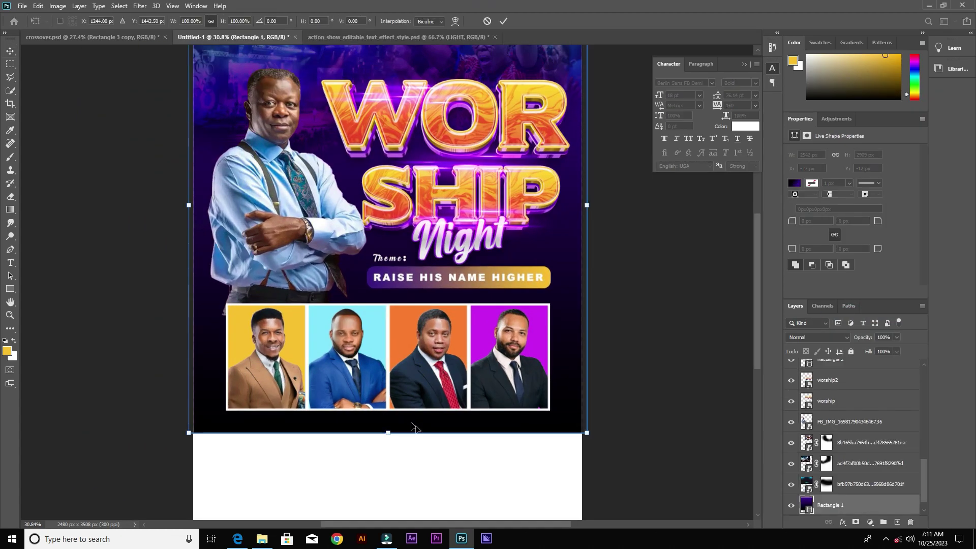
drag(388, 435, 388, 452)
click(502, 22)
- Select the topmost layer in the stack and switch to the Type tool
scroll(413, 333, down, 1)
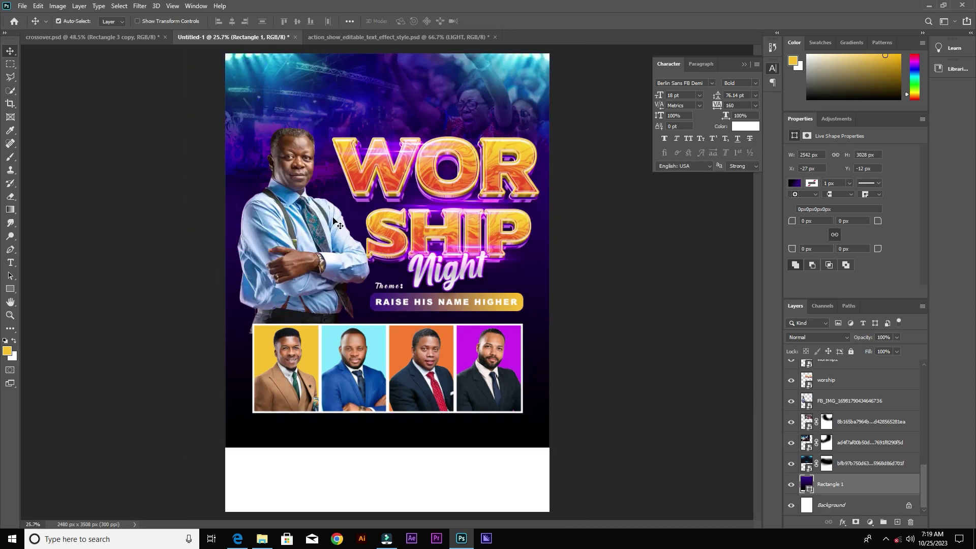
scroll(363, 301, up, 4)
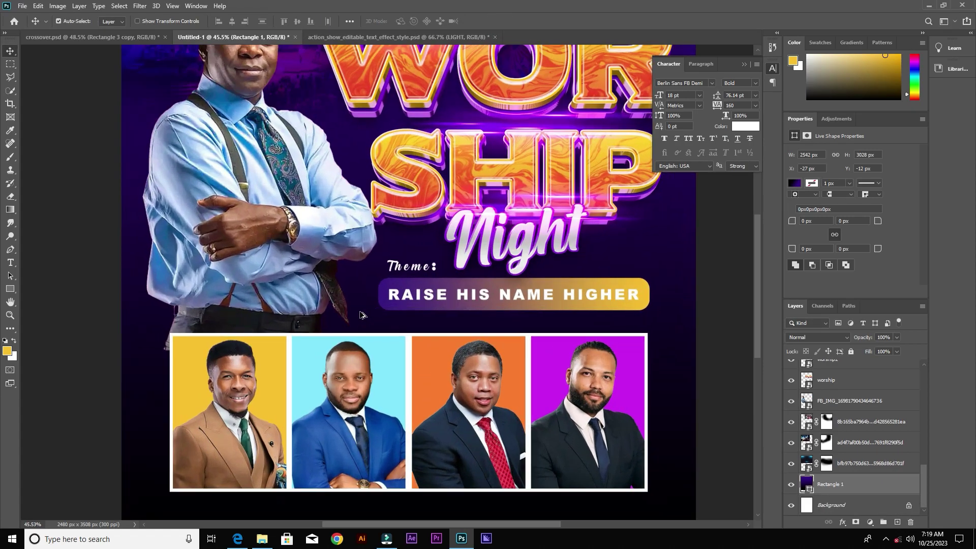
drag(338, 359, 345, 244)
scroll(228, 384, up, 2)
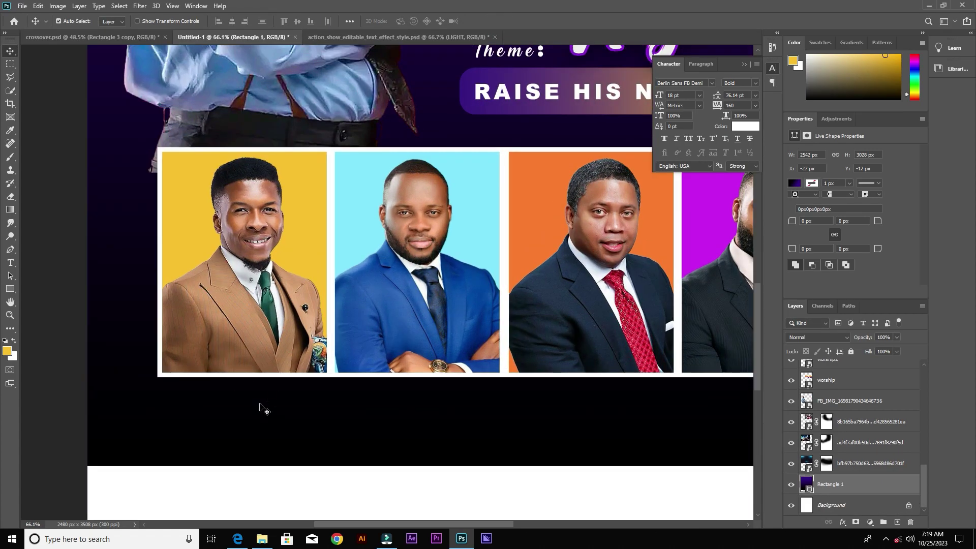
scroll(792, 443, up, 10)
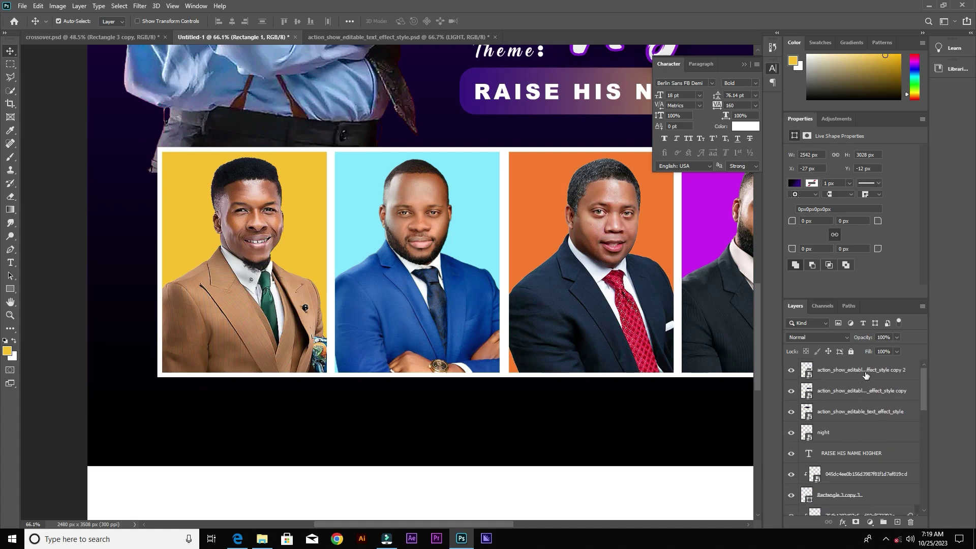
click(859, 370)
click(9, 263)
- Type 'Apostle' below the first portrait in Freestyle Script and scale it down
click(233, 392)
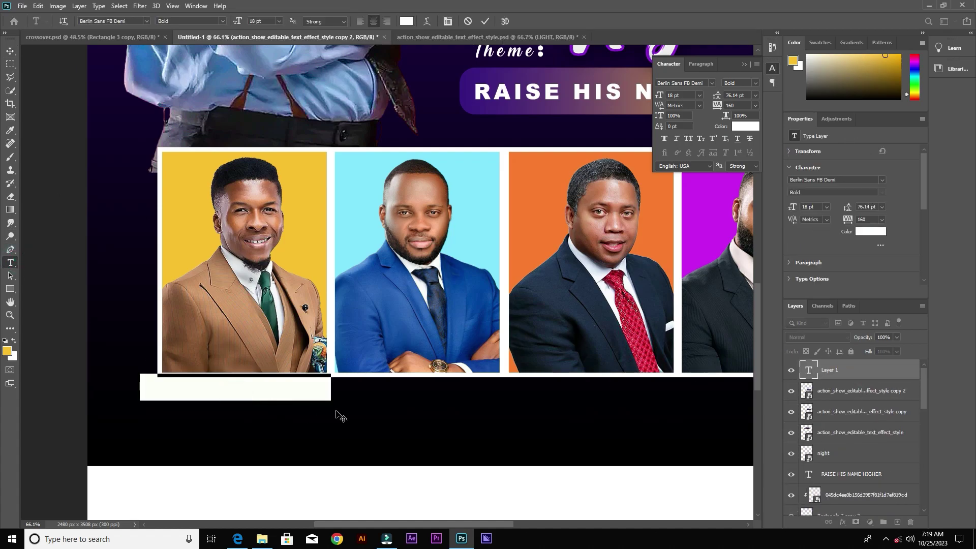
text(Apos)
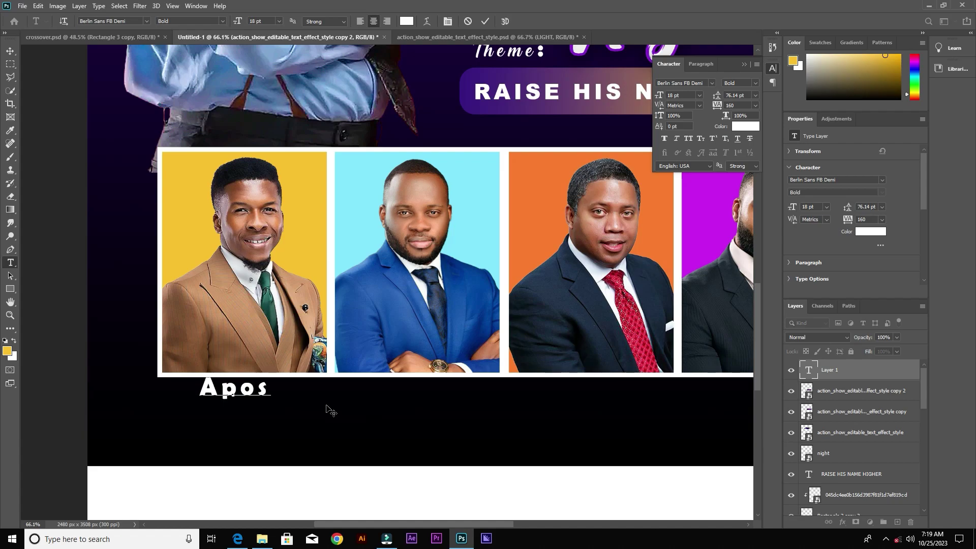
text(tle)
click(713, 81)
click(722, 122)
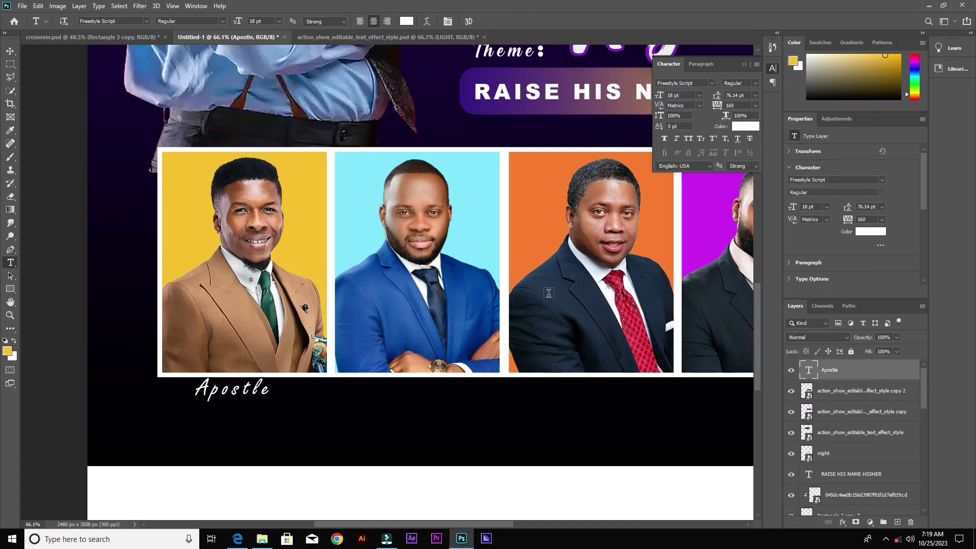
key(ctrl+Return)
key(ctrl+t)
scroll(295, 367, up, 2)
drag(295, 368, 277, 374)
key(Return)
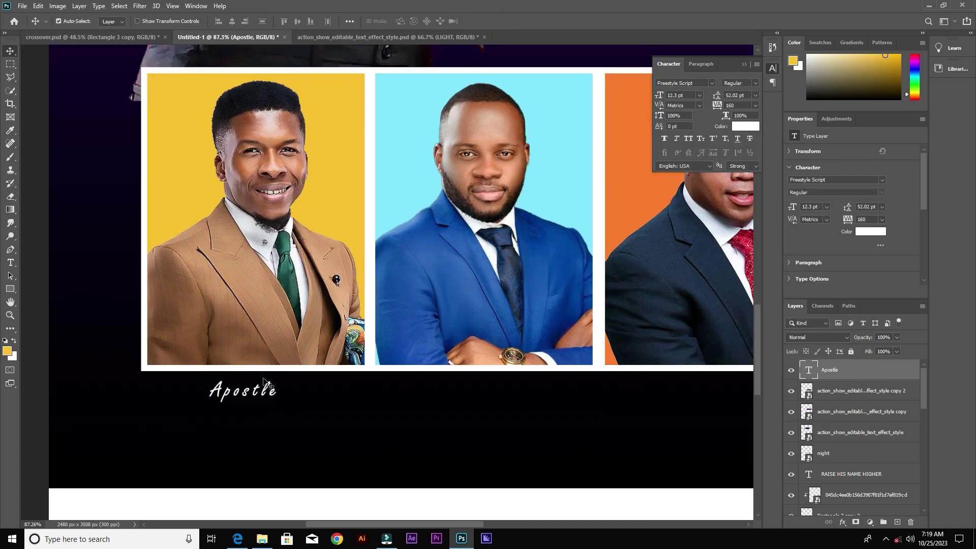
key(t)
click(99, 416)
click(713, 81)
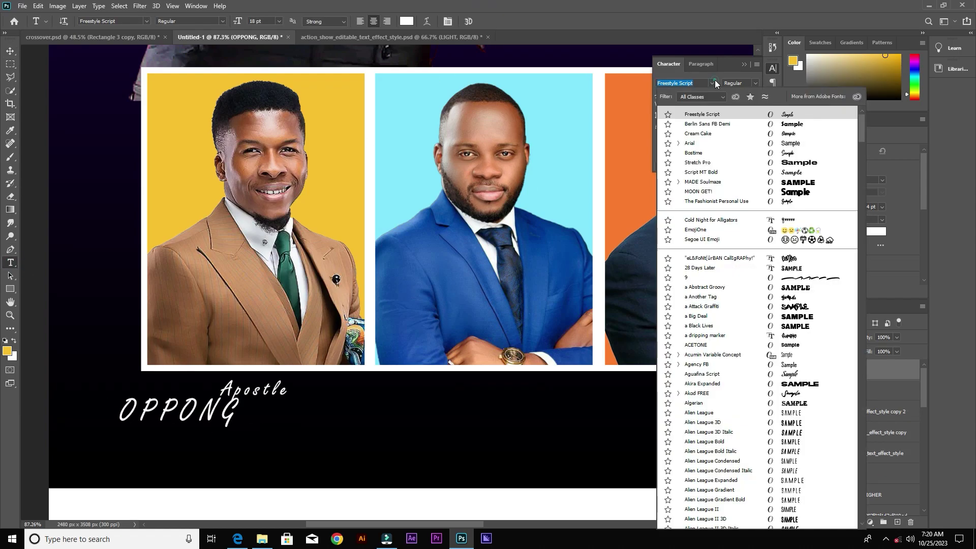
click(702, 147)
key(ctrl+Return)
key(ctrl+t)
drag(83, 412, 175, 413)
key(Return)
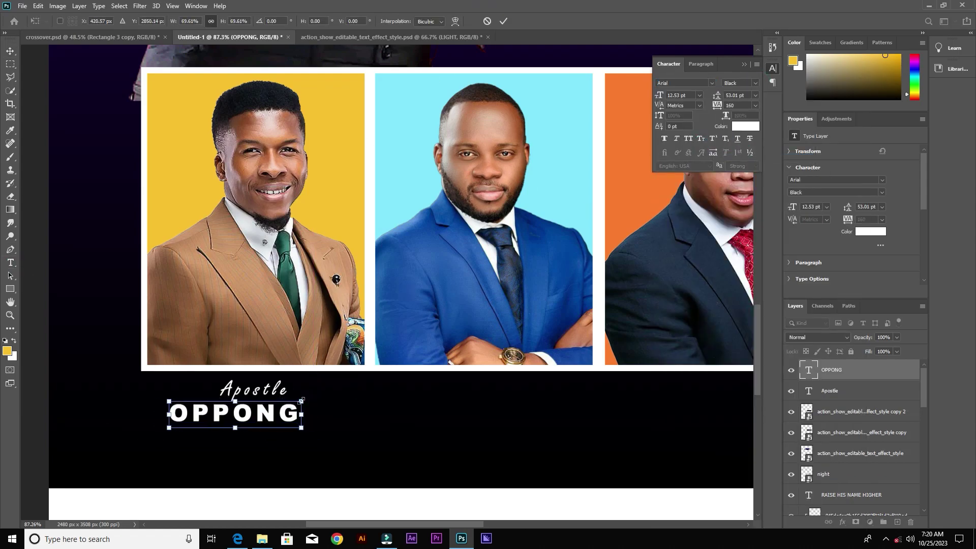
drag(269, 432, 268, 451)
double_click(264, 433)
key(ctrl+Return)
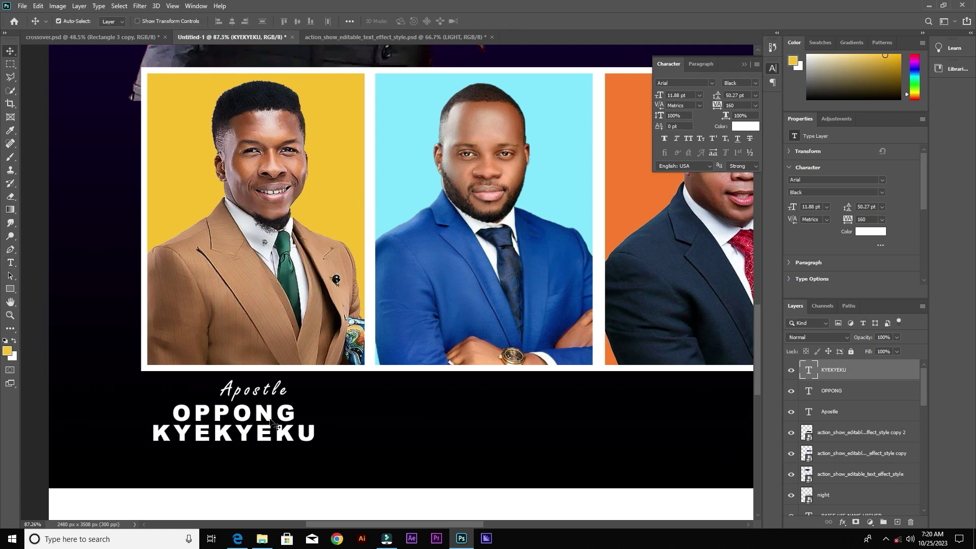
- Colour both name lines yellow, scale them to about 94% and nudge them right 9 px
shift+click(234, 413)
click(870, 232)
click(834, 318)
scroll(287, 432, down, 3)
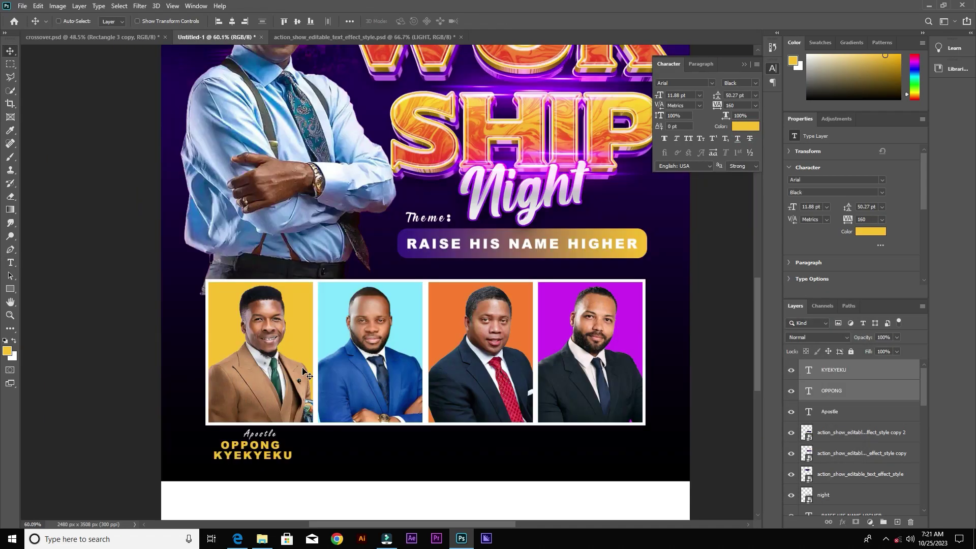
scroll(287, 432, up, 5)
drag(300, 430, 315, 430)
key(ctrl+t)
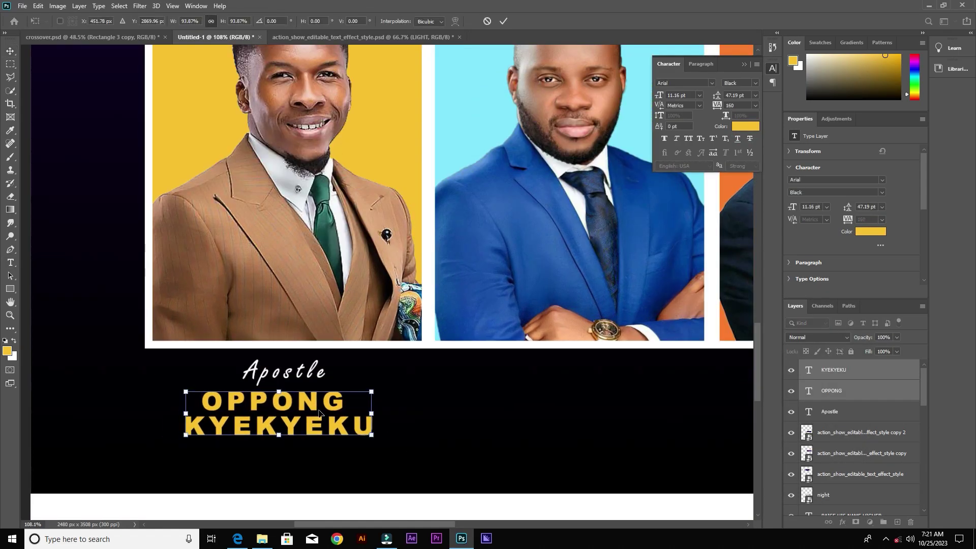
drag(378, 436, 371, 432)
key(Right)
key(Right)
key(Right)
key(Right)
key(Right)
key(Right)
key(Right)
key(Right)
key(Right)
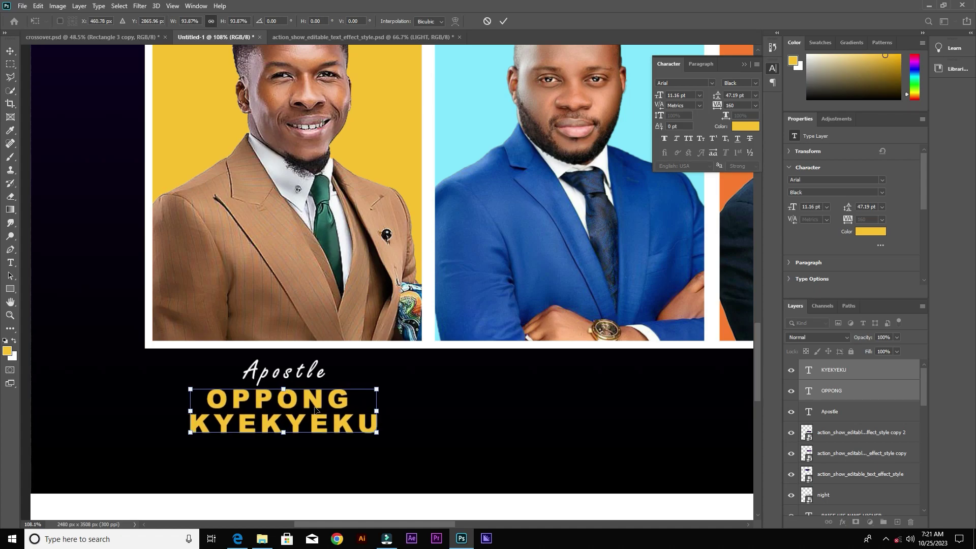
click(503, 21)
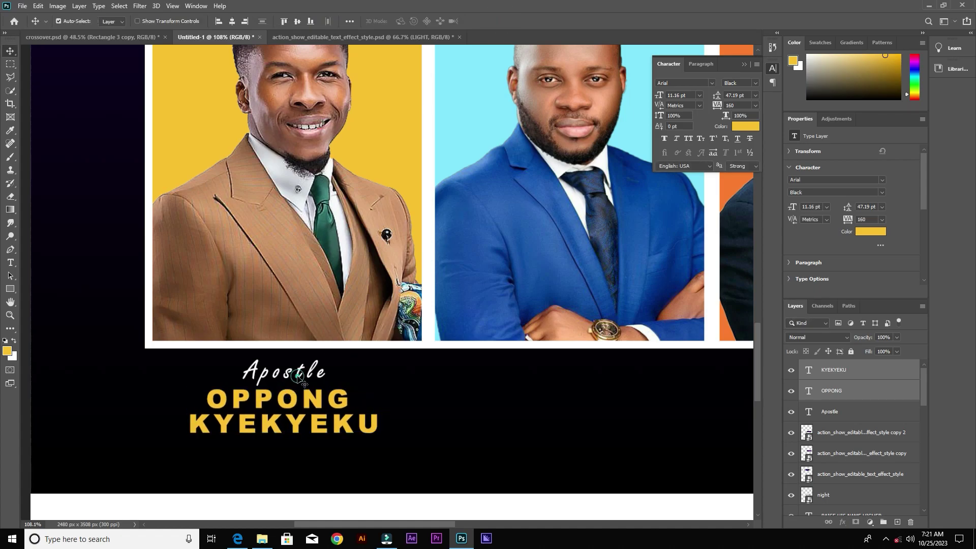
- Duplicate the full Apostle caption under the second portrait
shift+click(300, 379)
scroll(300, 379, down, 3)
drag(131, 402, 415, 397)
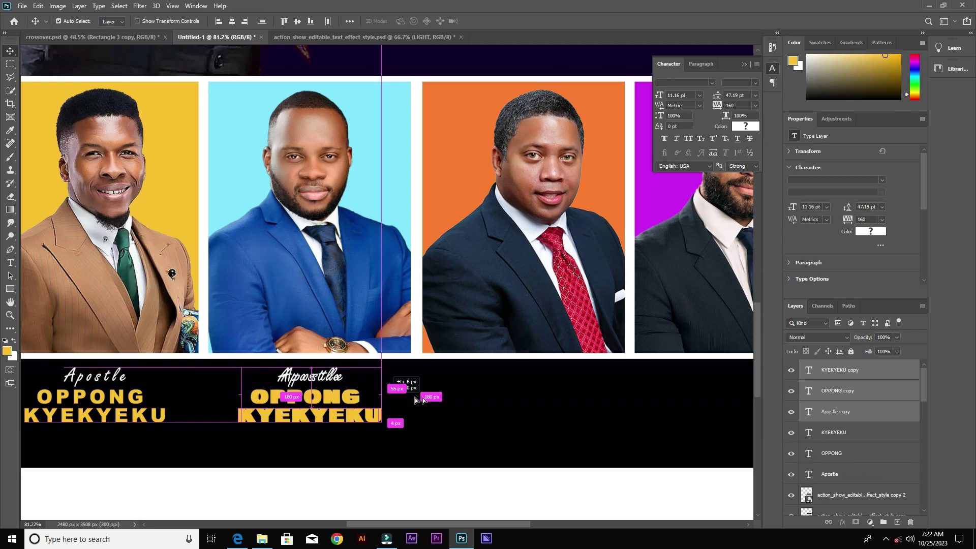
- Copy the name captions under the third and fourth portraits
drag(310, 402, 656, 402)
scroll(586, 371, down, 5)
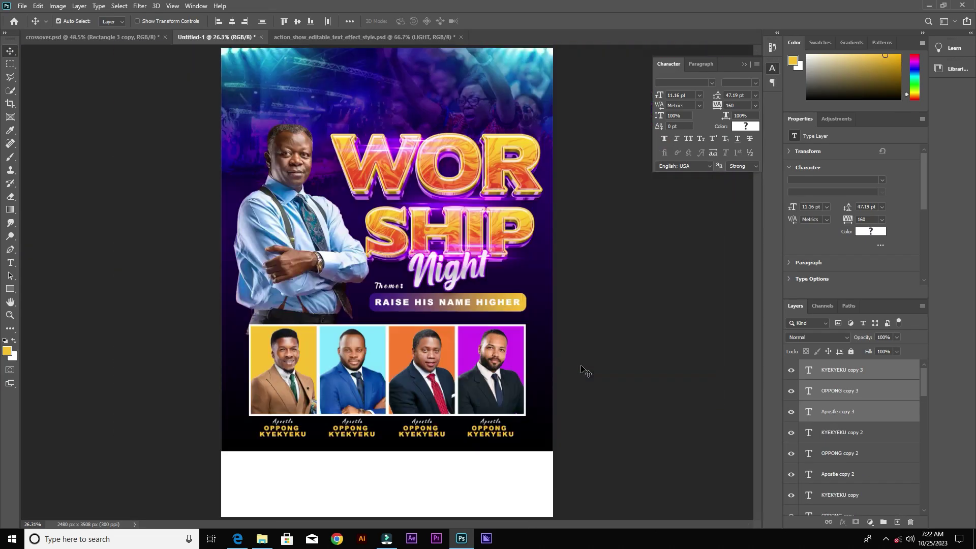
scroll(586, 371, up, 5)
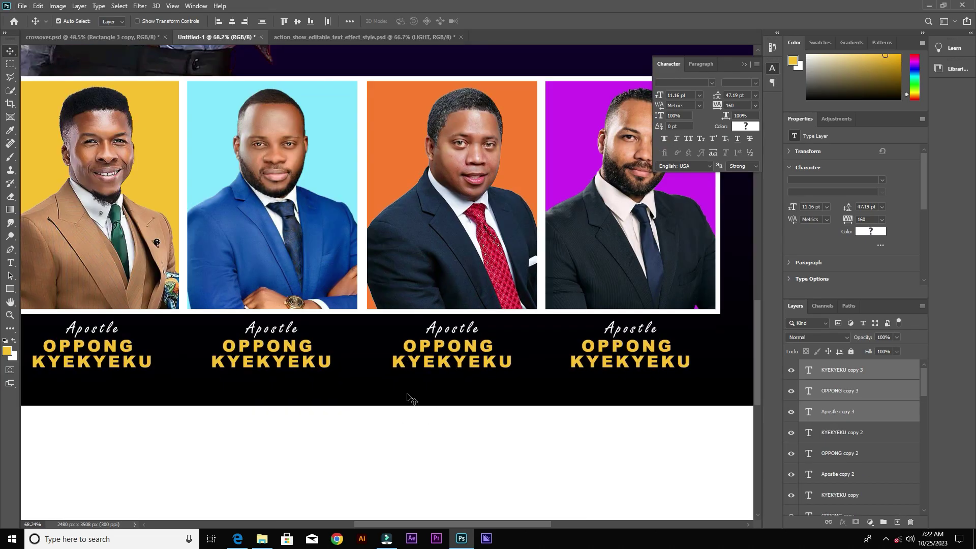
scroll(409, 399, down, 3)
scroll(409, 400, up, 4)
shift+click(514, 365)
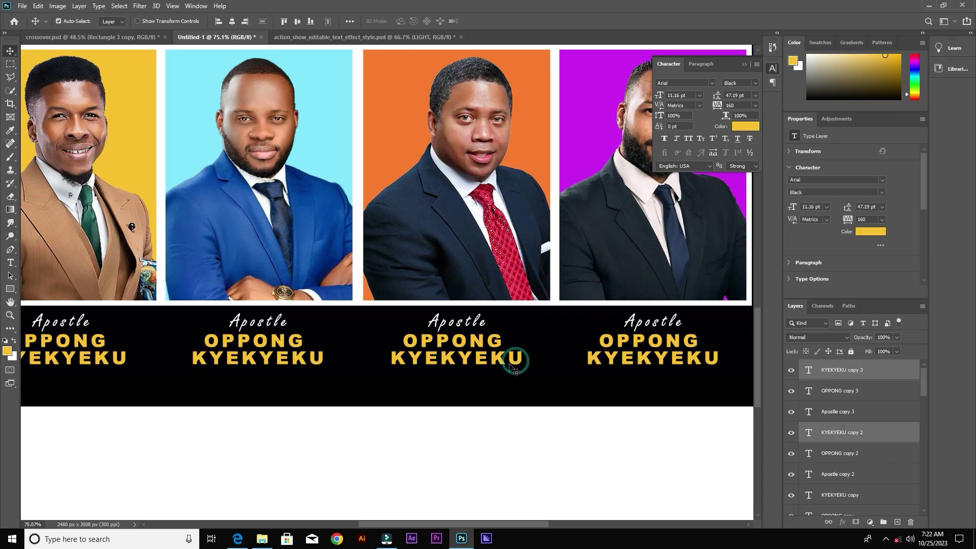
shift+click(319, 362)
scroll(127, 365, down, 4)
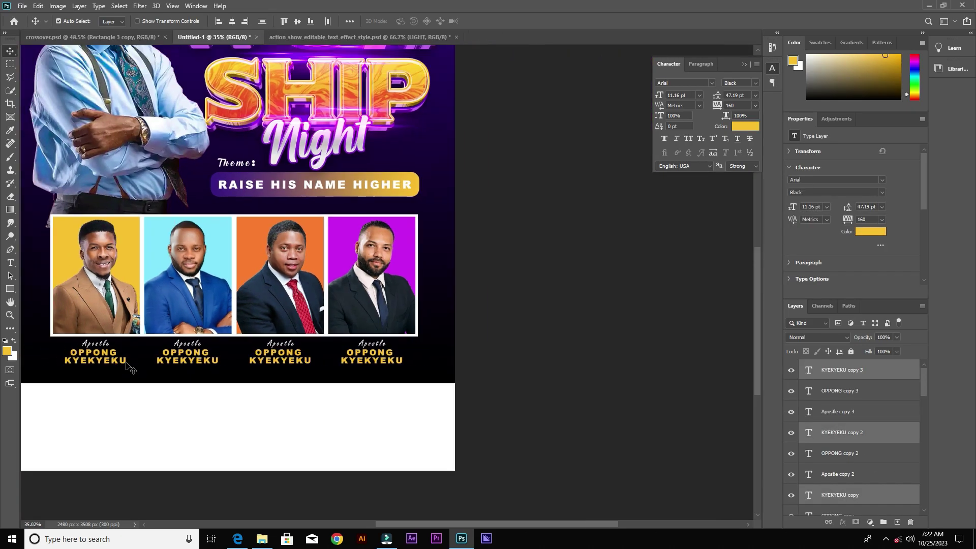
click(256, 451)
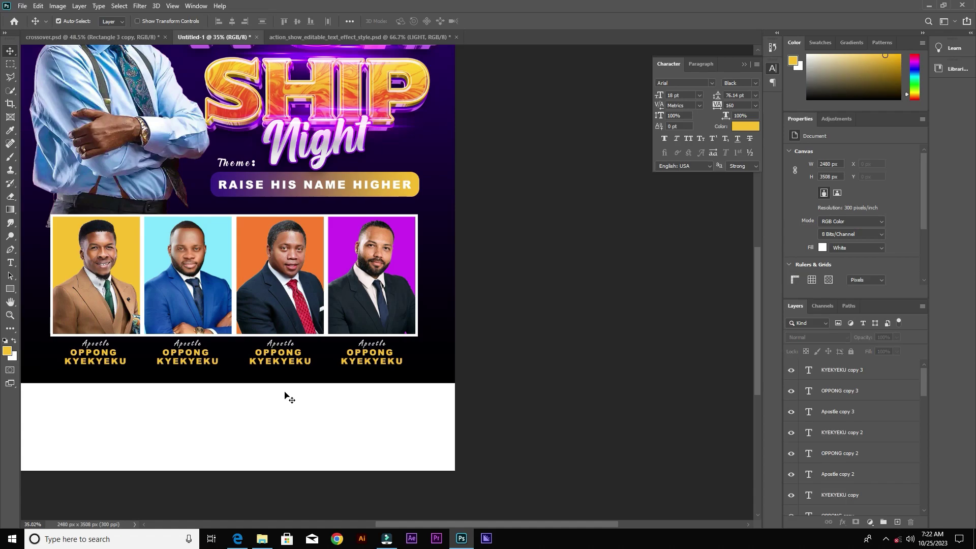
- Raise the dark background rectangle's bottom edge slightly
scroll(288, 396, down, 2)
click(424, 432)
key(ctrl+t)
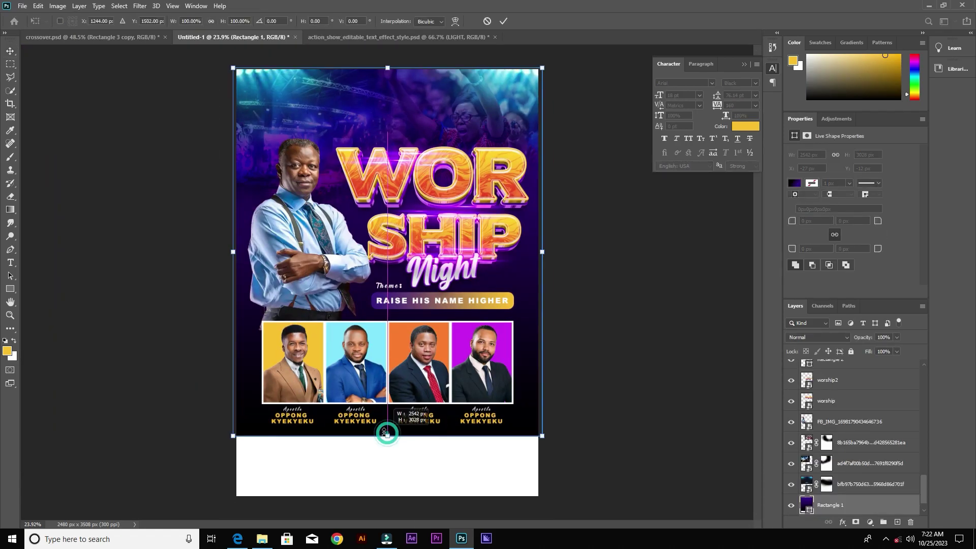
drag(385, 433, 385, 431)
click(503, 21)
- Select all the name caption layers and nudge them down a few pixels with Shift+Down
scroll(422, 449, up, 3)
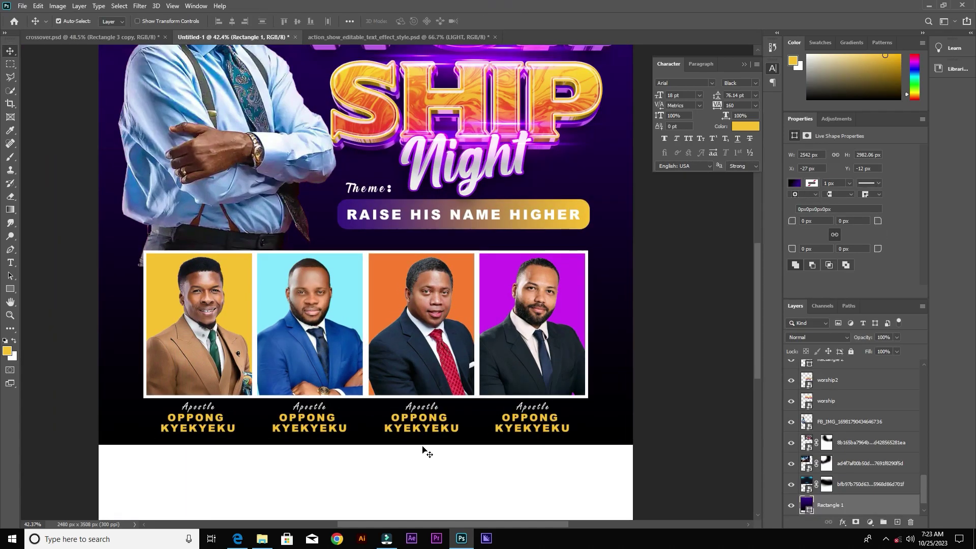
scroll(422, 449, up, 1)
drag(258, 399, 600, 335)
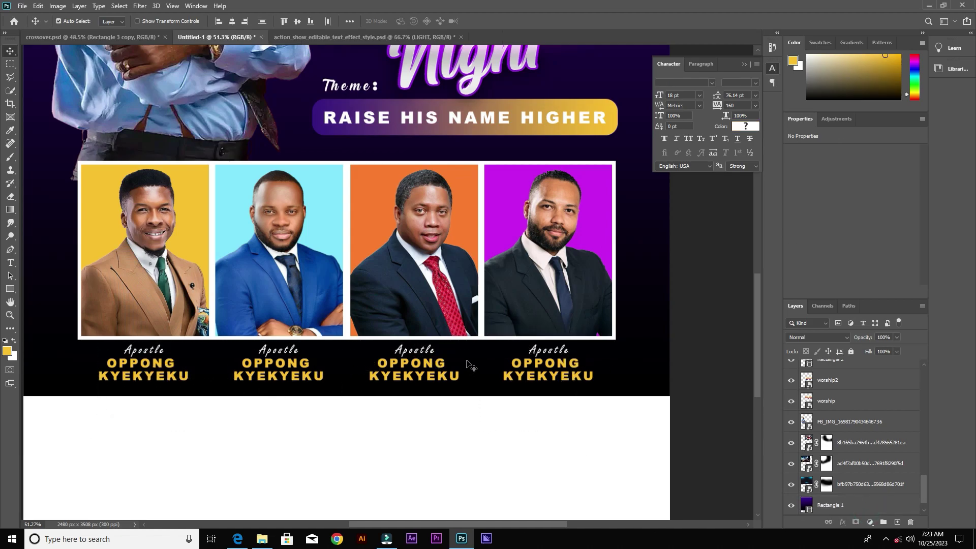
drag(472, 366, 163, 291)
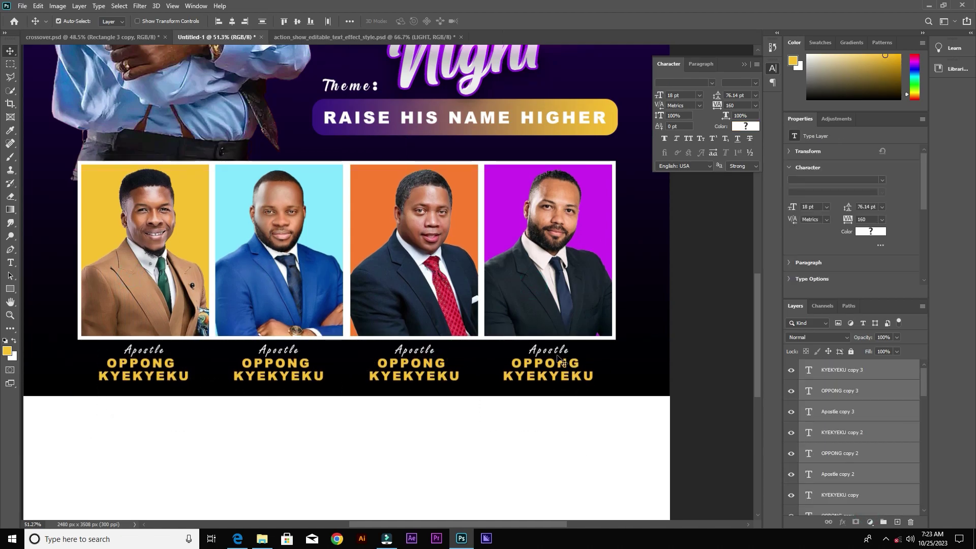
key(shift+Down)
key(ctrl+0)
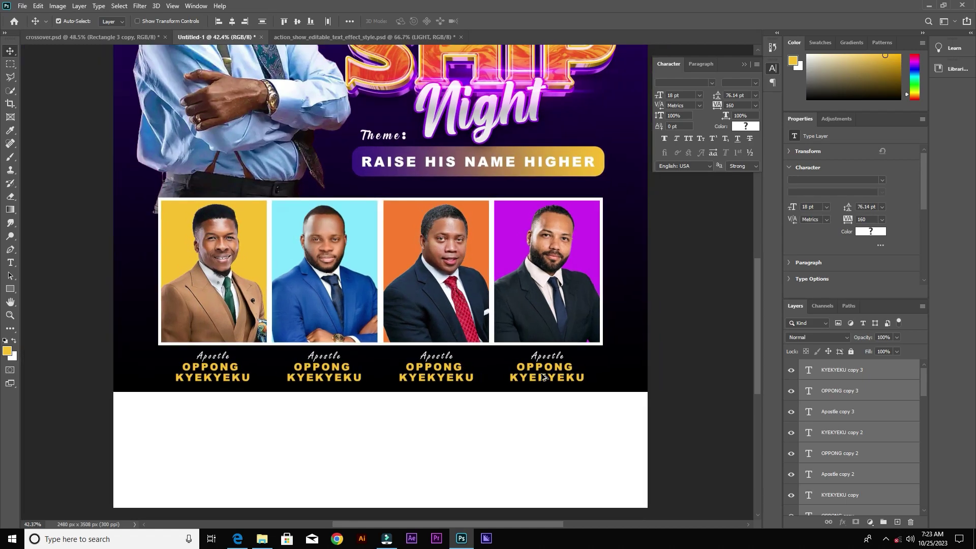
click(576, 392)
- Move the date, time and info block down into the white footer
scroll(331, 476, up, 2)
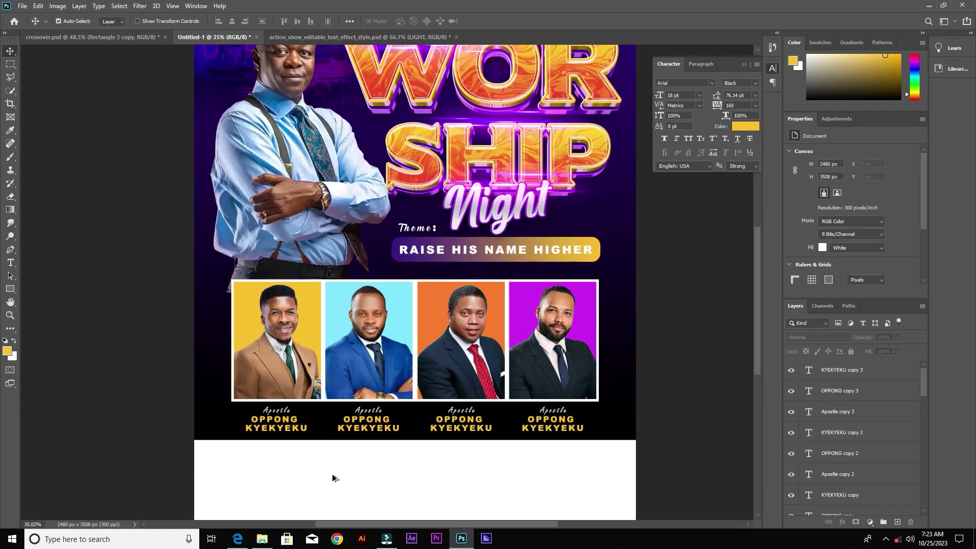
scroll(344, 452, up, 3)
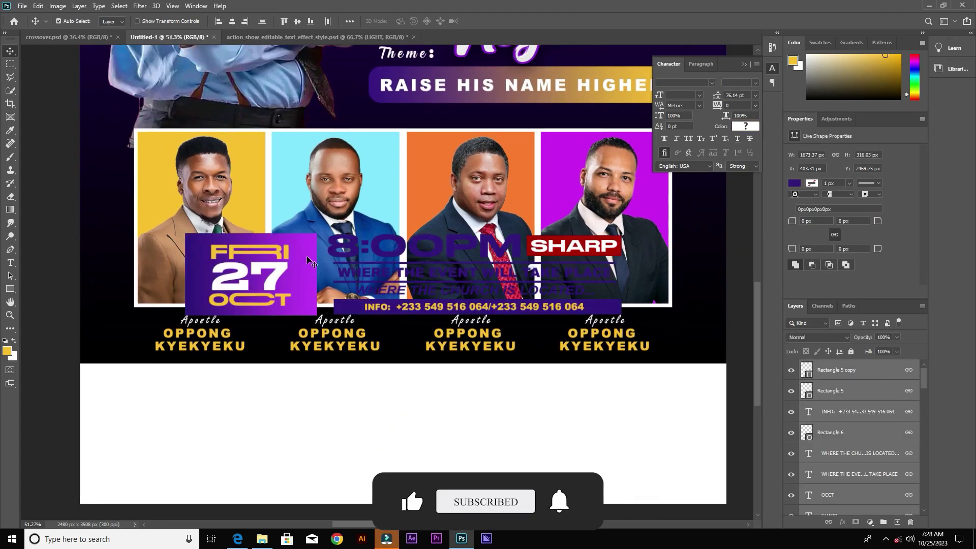
drag(307, 261, 311, 422)
scroll(449, 363, down, 1)
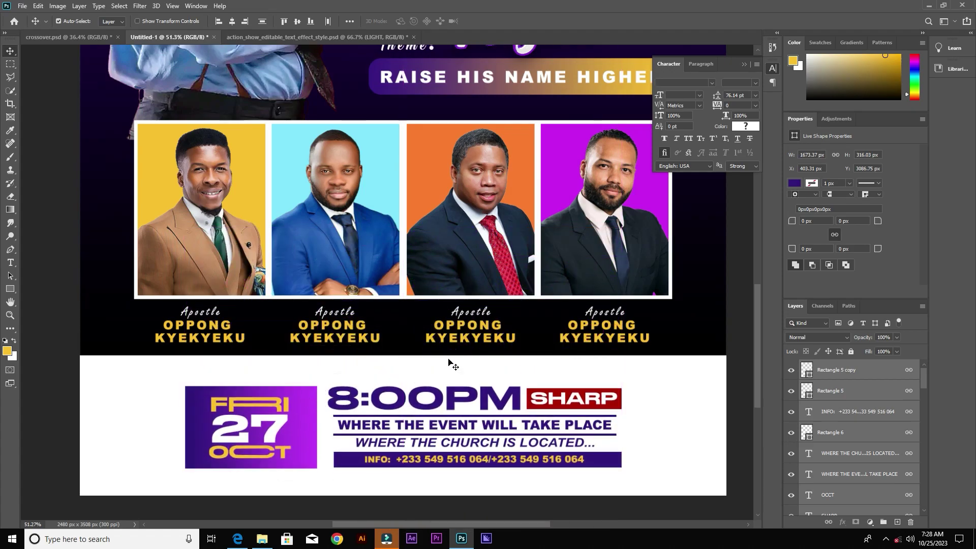
click(717, 382)
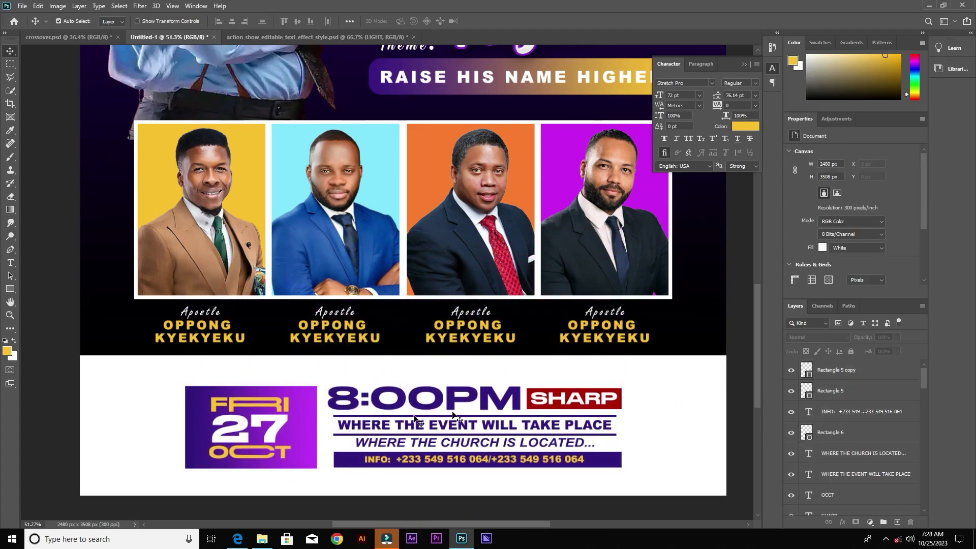
- Complete the month text below 27 so it reads OCT, and commit the text edits
scroll(259, 414, up, 1)
double_click(257, 411)
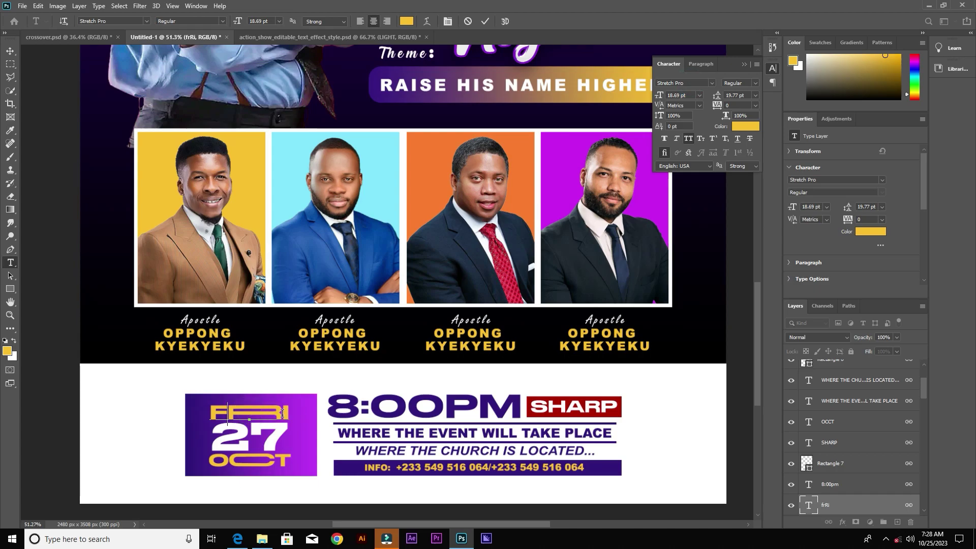
click(486, 21)
click(278, 463)
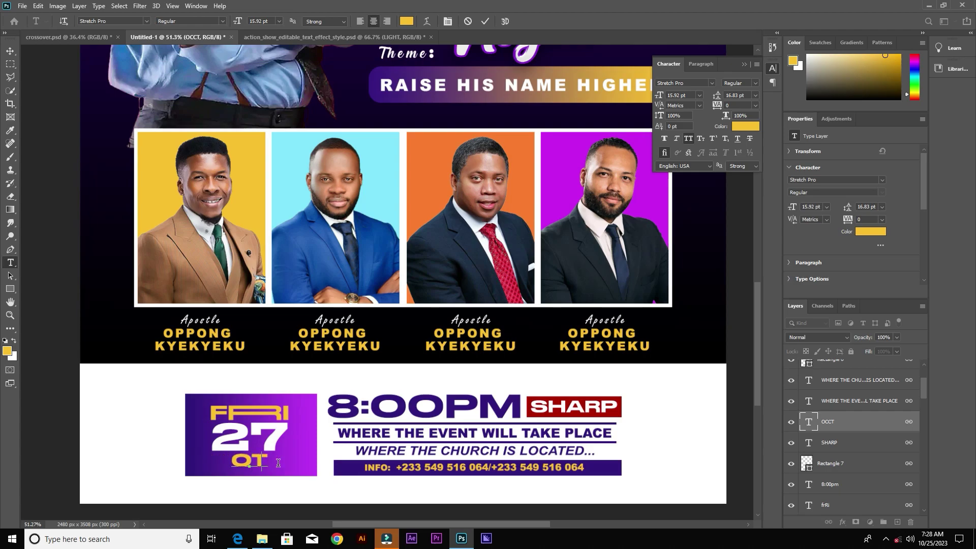
text(CC)
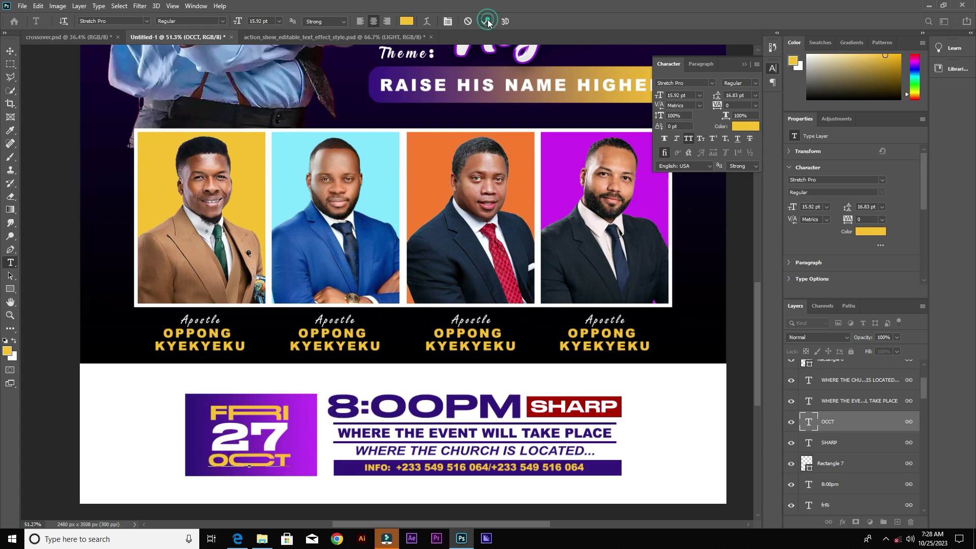
click(489, 21)
- With the Move tool and whole flyer in view, select the bottom background rectangle layer
key(v)
click(359, 415)
click(604, 467)
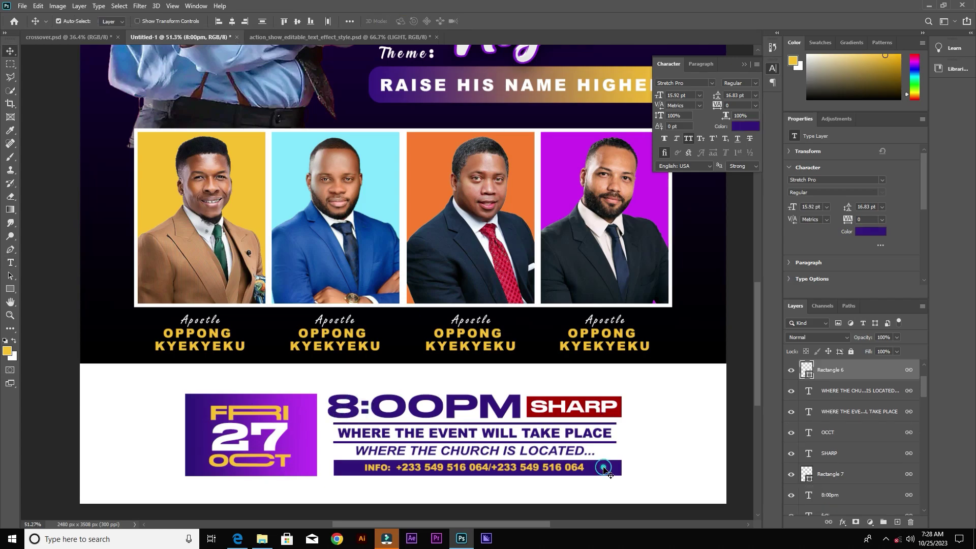
key(ctrl+0)
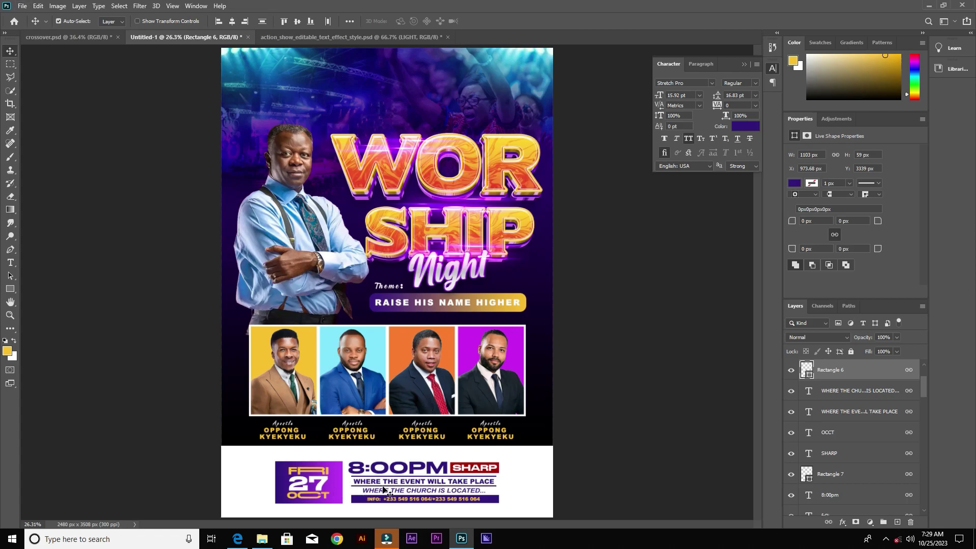
scroll(413, 463, up, 1)
click(577, 407)
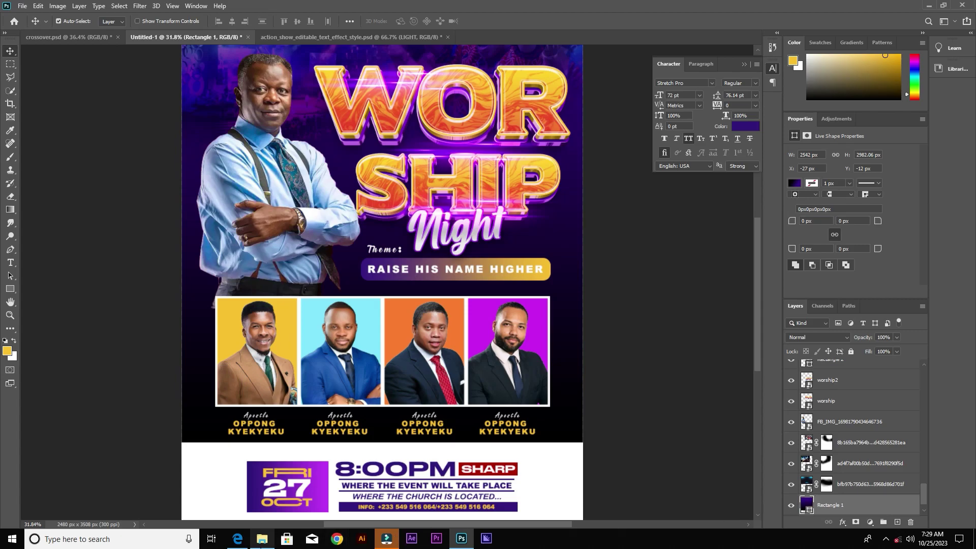
- Drag the golden light-streak image from the res folder onto the flyer
click(264, 540)
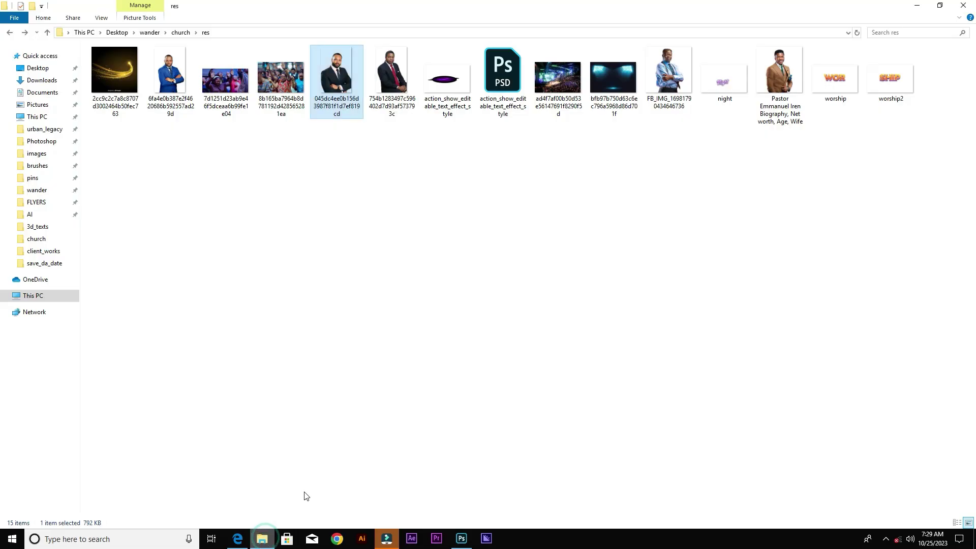
click(371, 325)
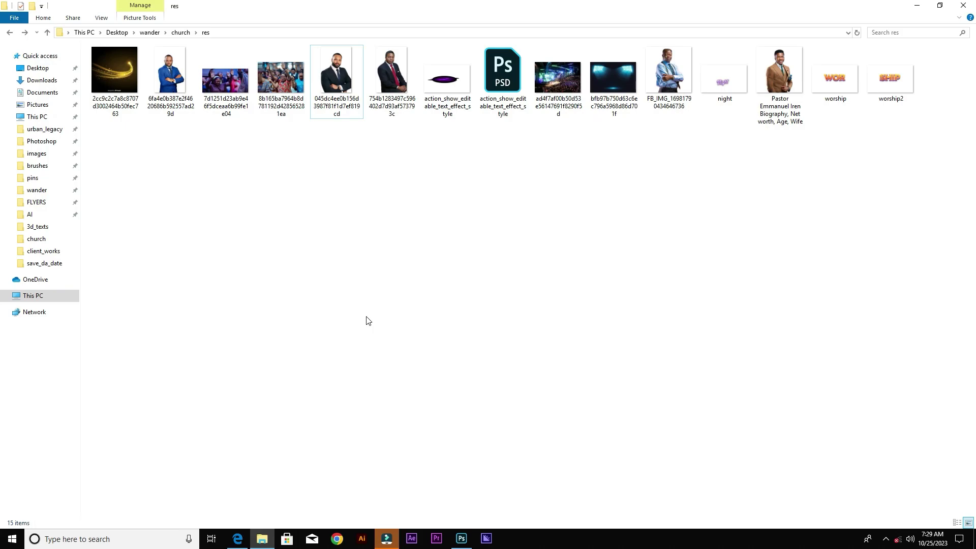
drag(114, 71, 388, 284)
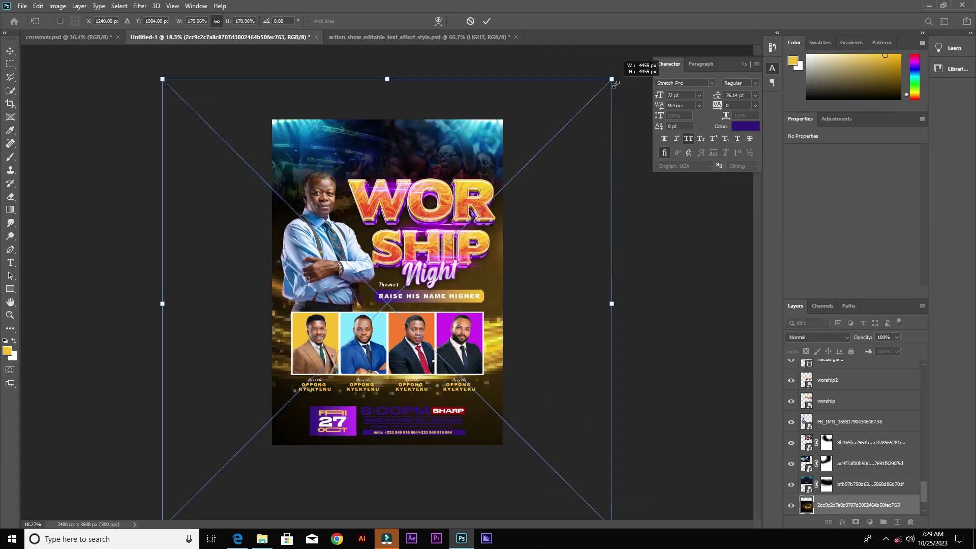
- Move, enlarge and rotate the streak image about −22° diagonally across the flyer, then apply it
drag(273, 331, 529, 346)
key(ctrl+minus)
drag(656, 440, 582, 296)
scroll(588, 158, up, 3)
drag(401, 217, 415, 234)
click(487, 20)
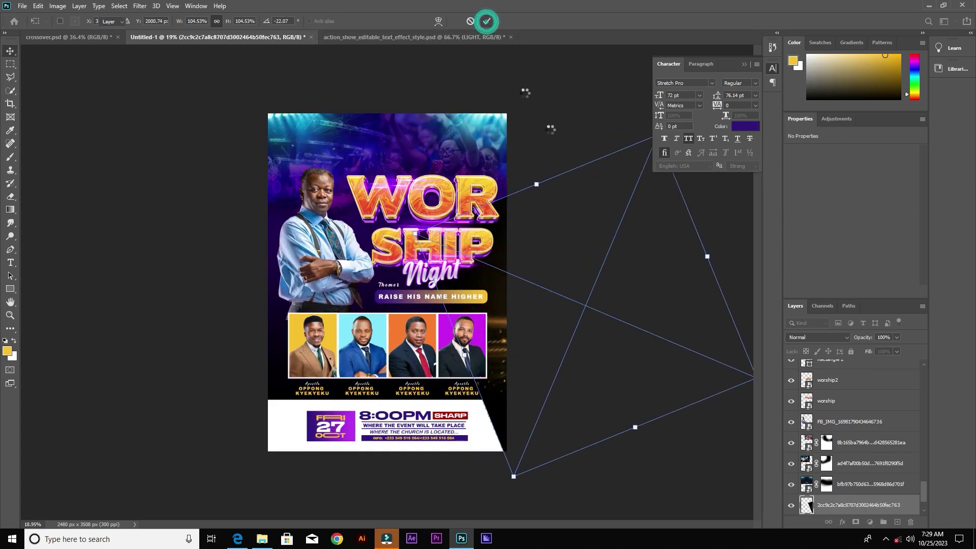
click(819, 338)
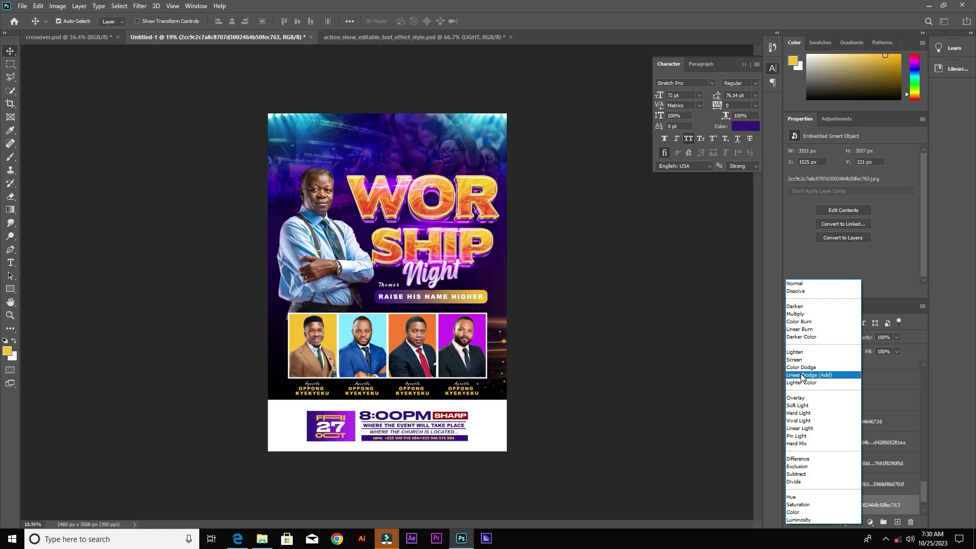
- Set the streaks to Linear Dodge (Add), clip a −127 hue Hue/Saturation adjustment, and rasterize the layer
click(801, 376)
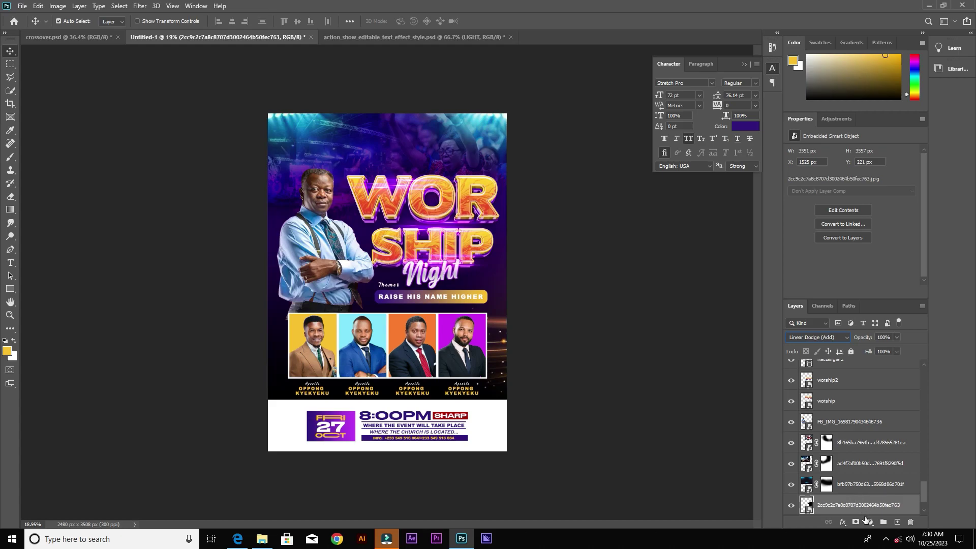
click(870, 524)
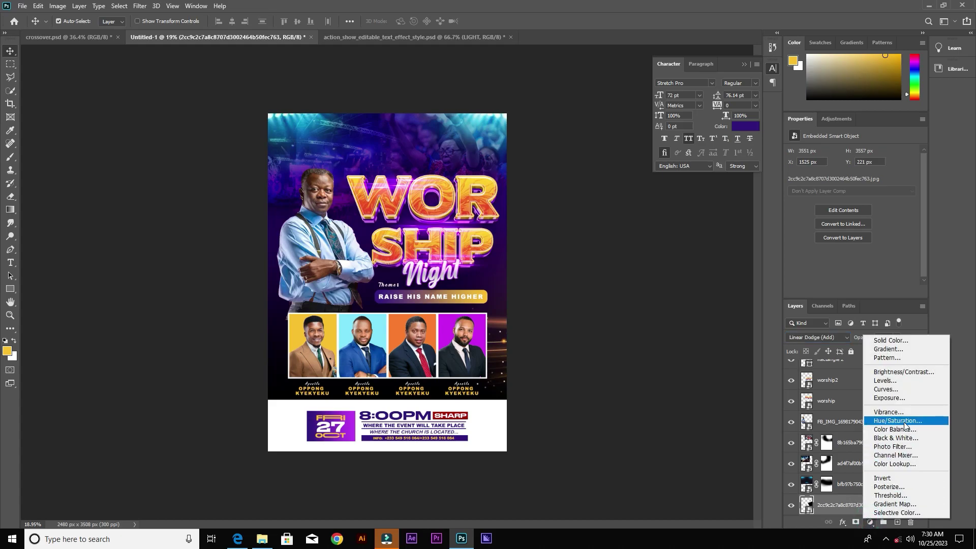
click(904, 422)
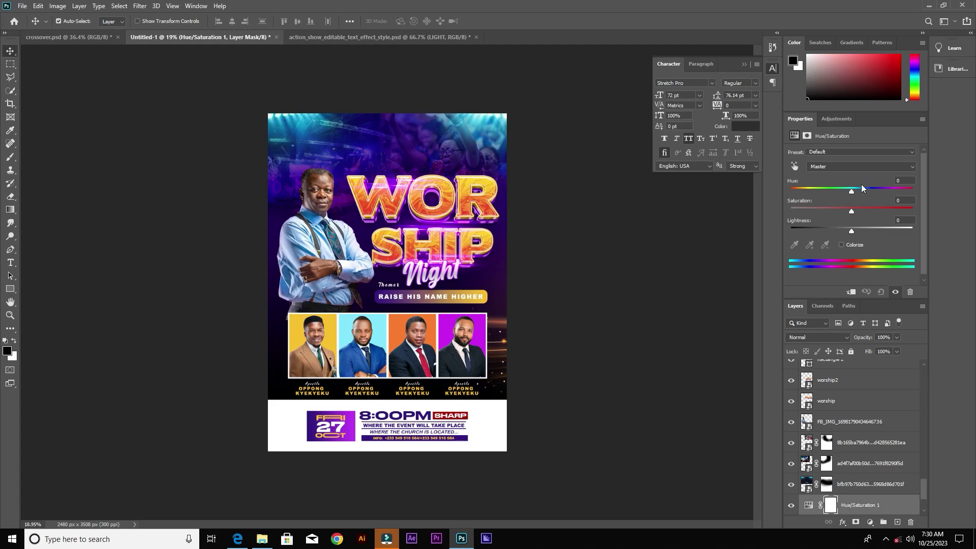
drag(853, 192, 923, 211)
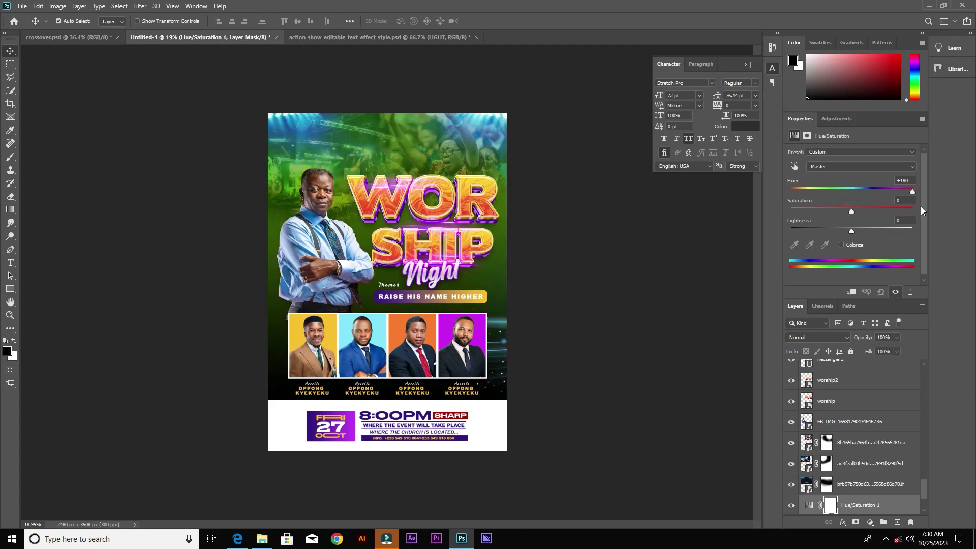
click(847, 293)
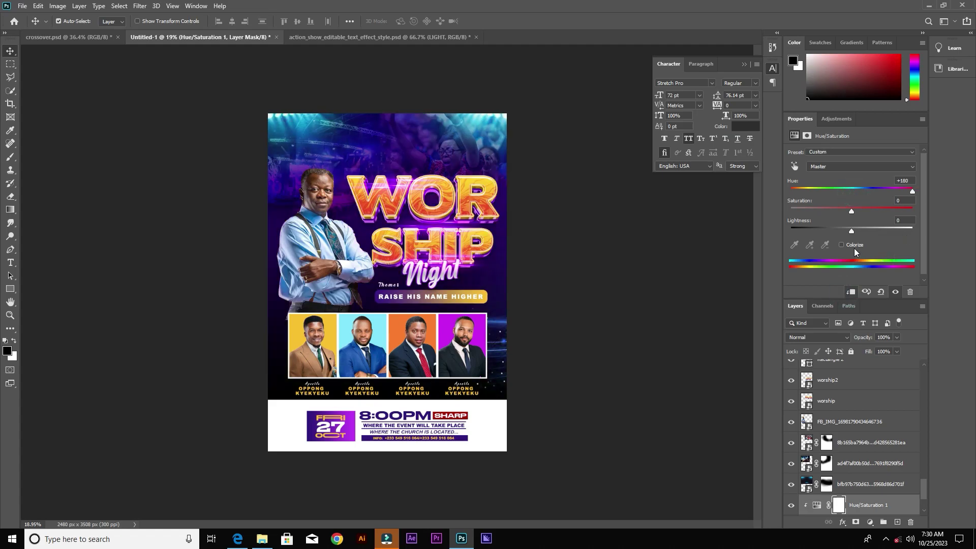
drag(911, 193, 805, 194)
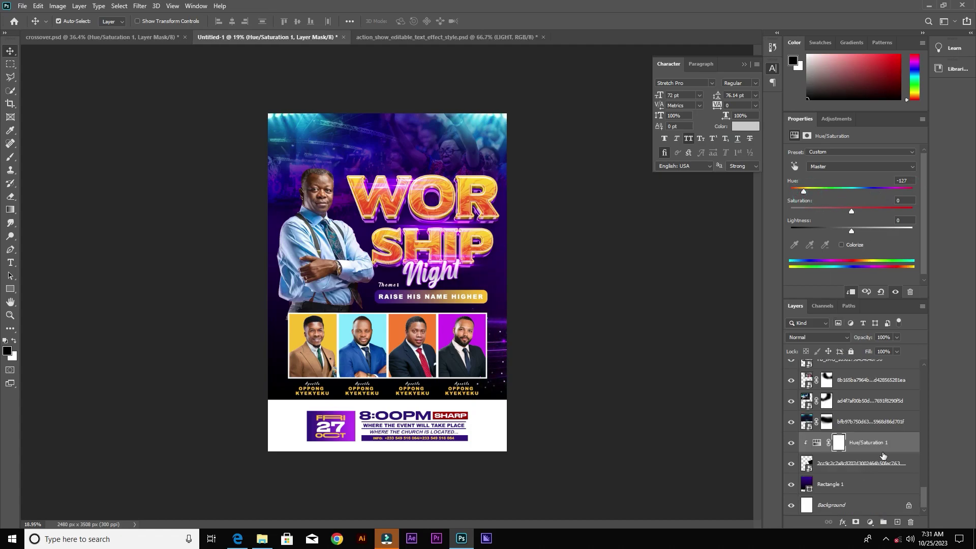
right_click(880, 463)
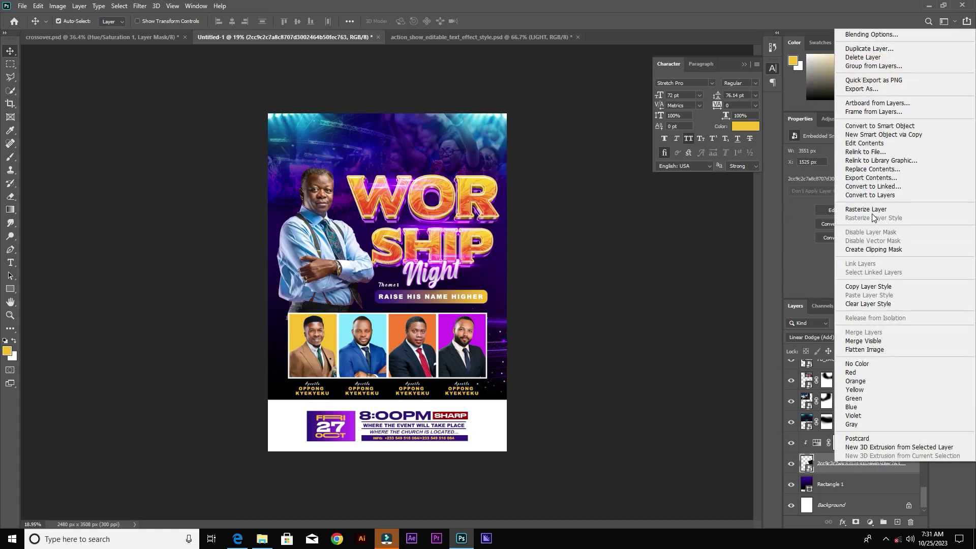
click(872, 210)
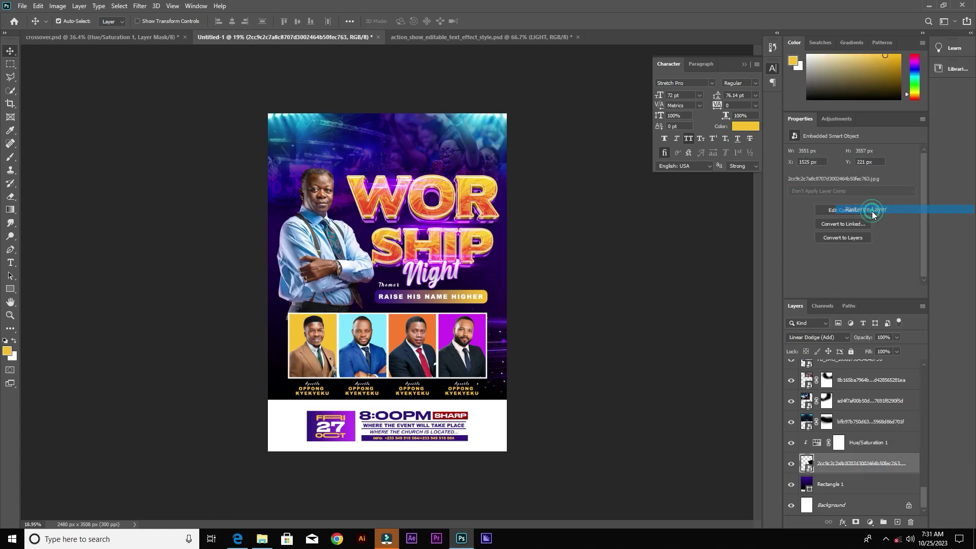
- Delete the Hue/Saturation layer and add a horizontally flipped streak copy on the flyer's left side
click(848, 449)
key(Delete)
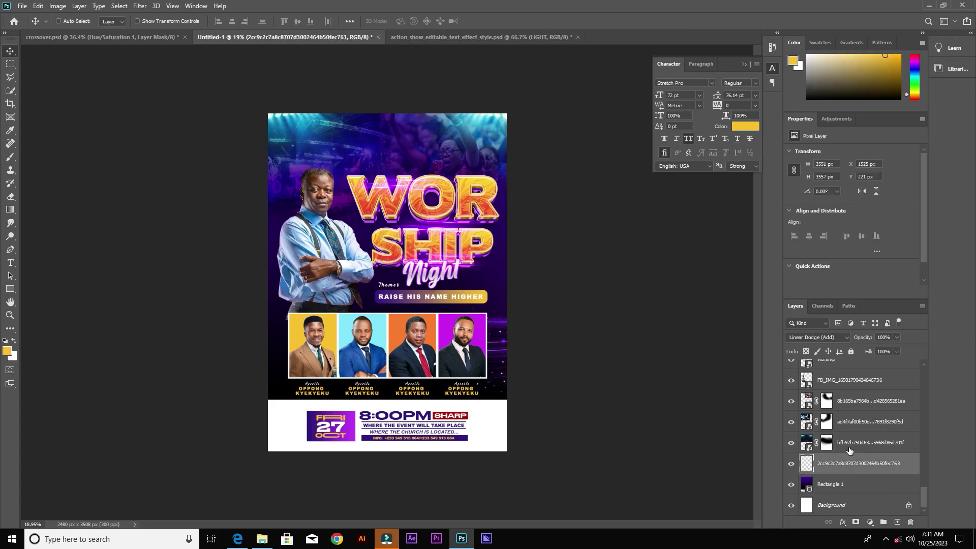
drag(411, 459, 400, 373)
key(ctrl+t)
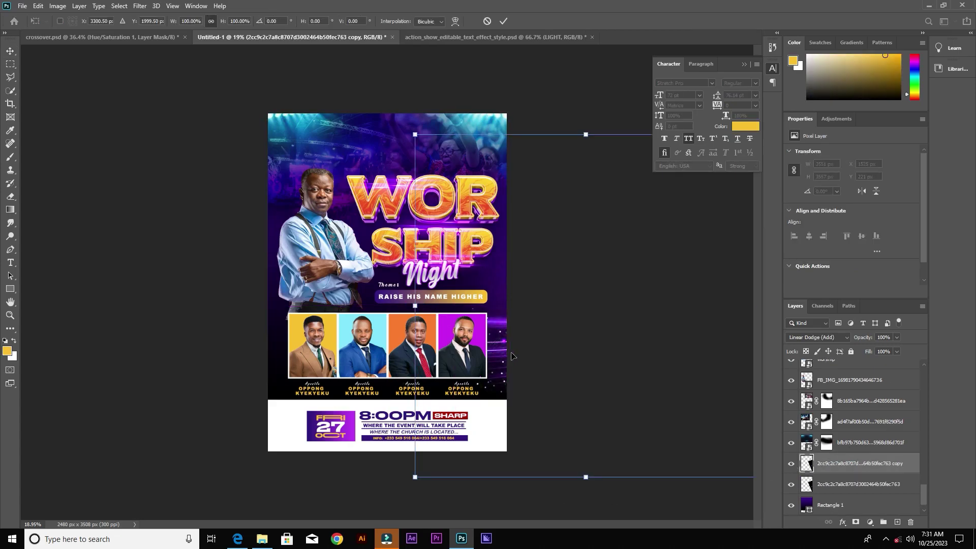
right_click(491, 358)
click(517, 340)
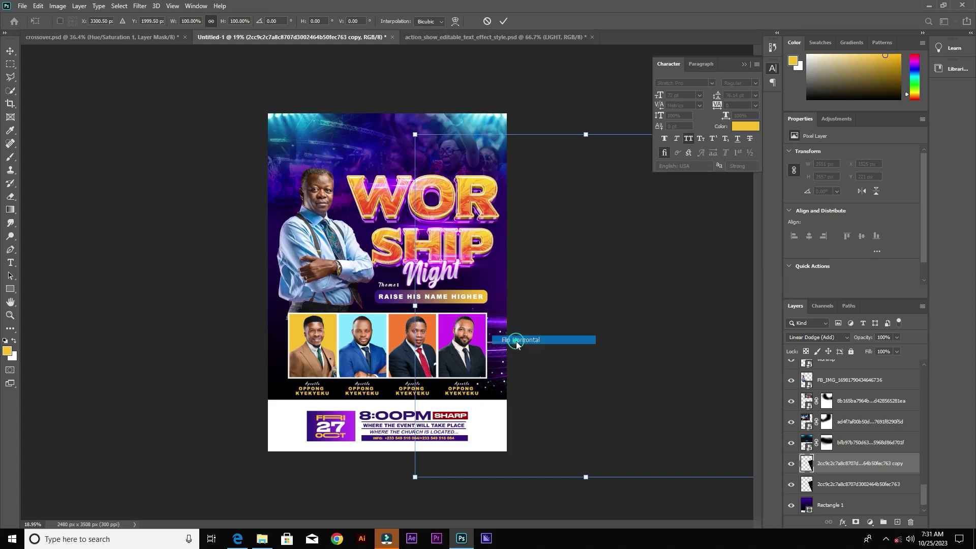
drag(497, 334, 148, 316)
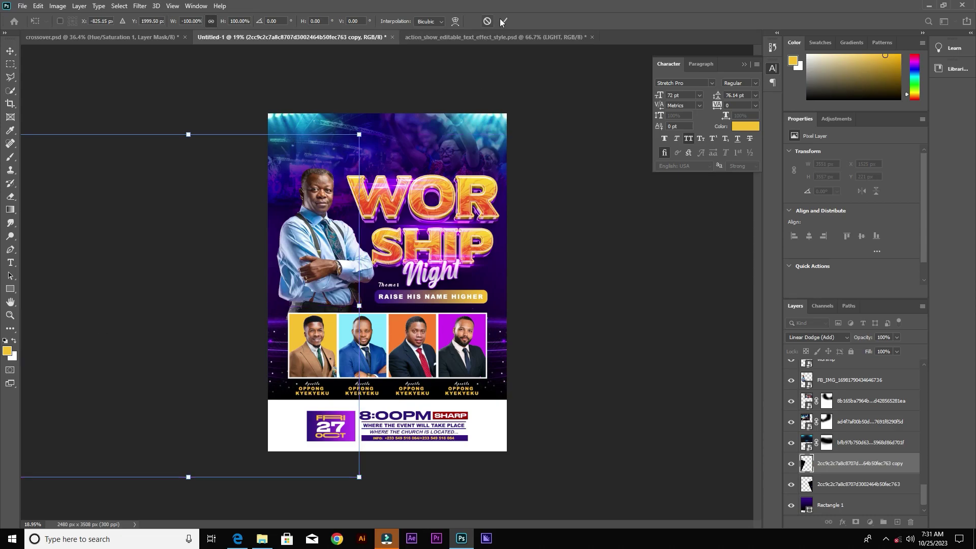
key(Return)
- Set both streak layers to 50% opacity
scroll(366, 325, up, 3)
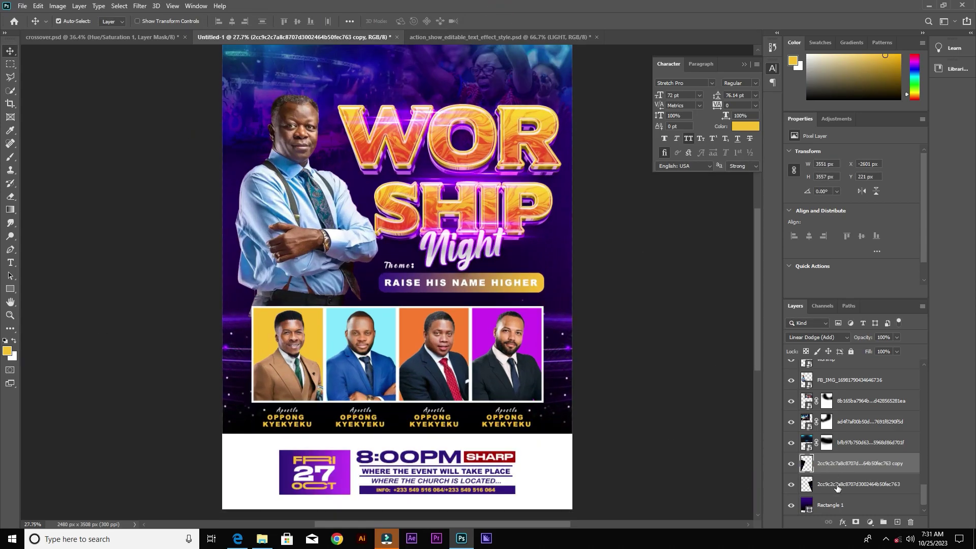
shift+click(860, 484)
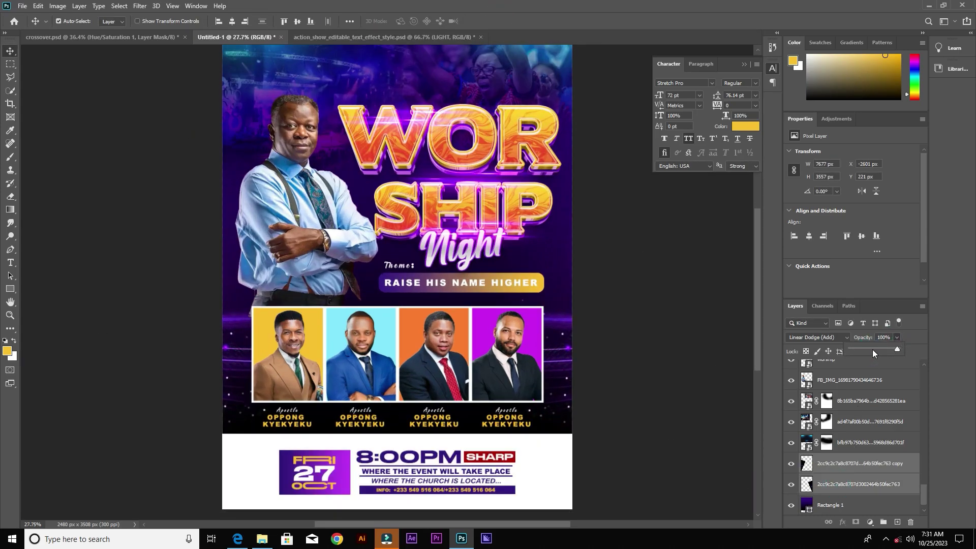
text(50)
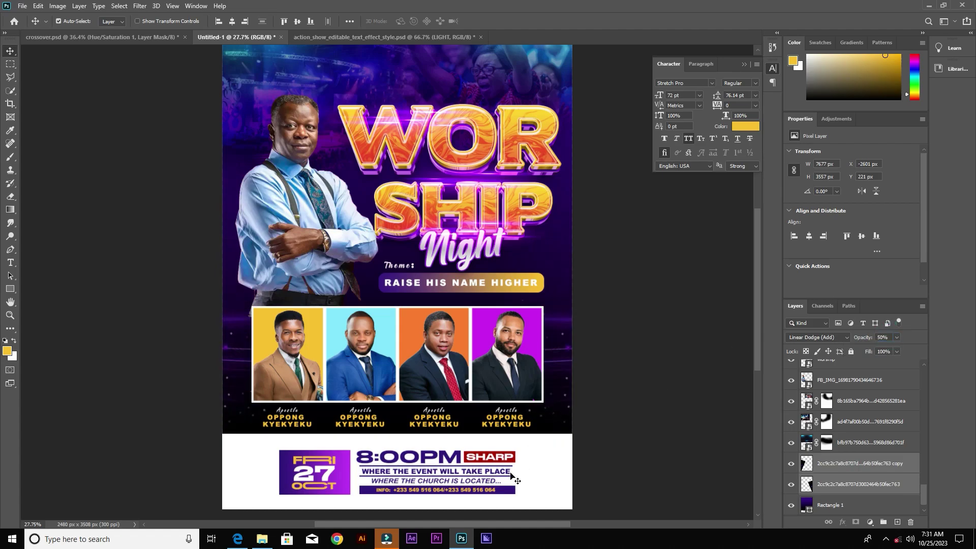
scroll(400, 441, up, 2)
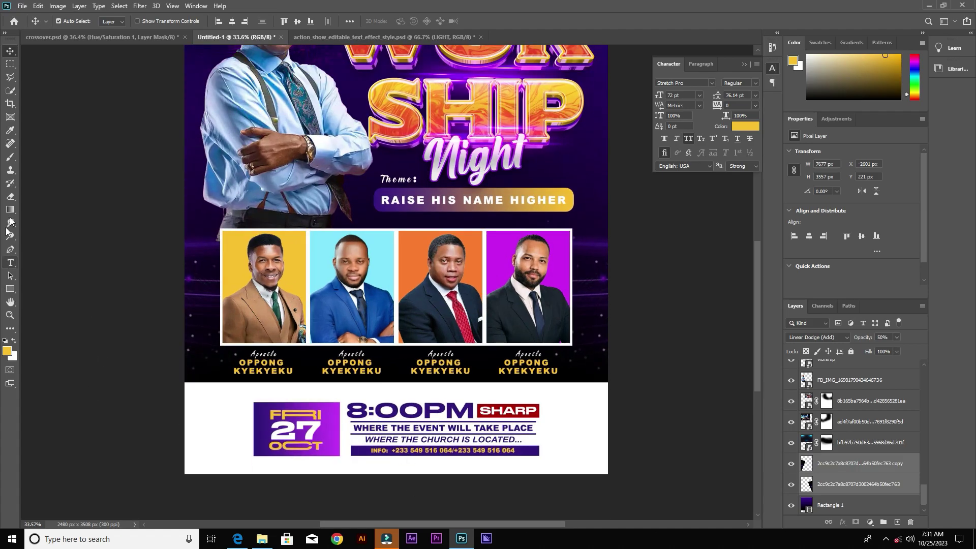
- Draw a yellow circle with the Ellipse tool at the footer's left edge
click(9, 292)
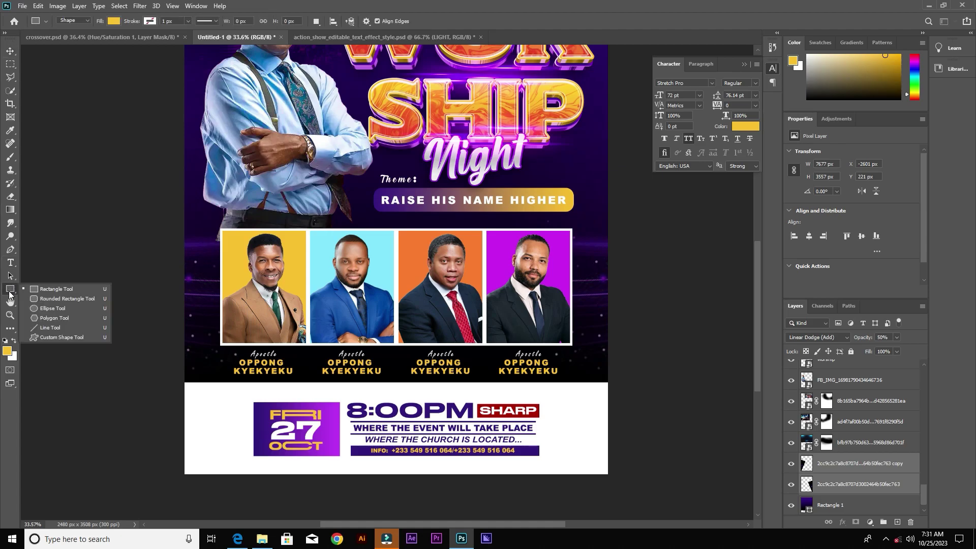
click(33, 308)
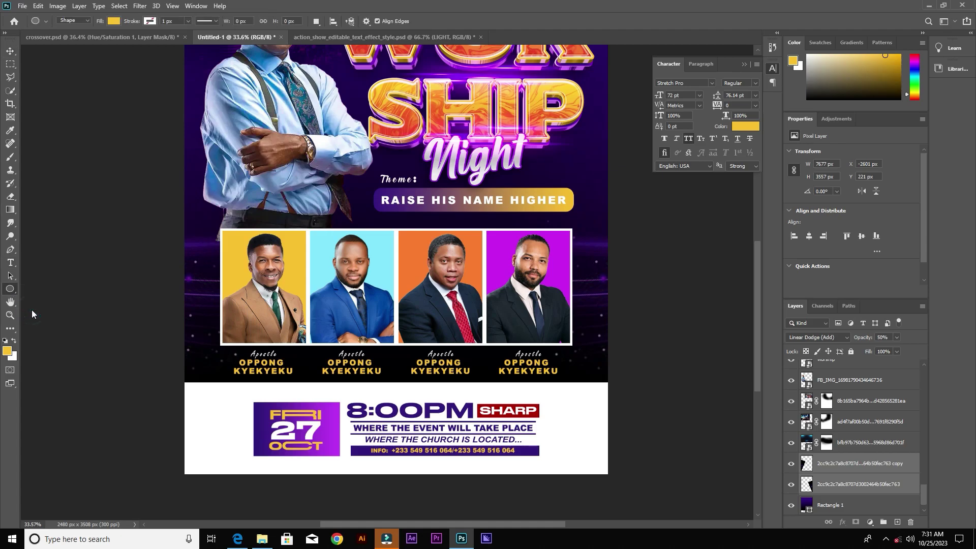
drag(164, 425, 222, 487)
key(v)
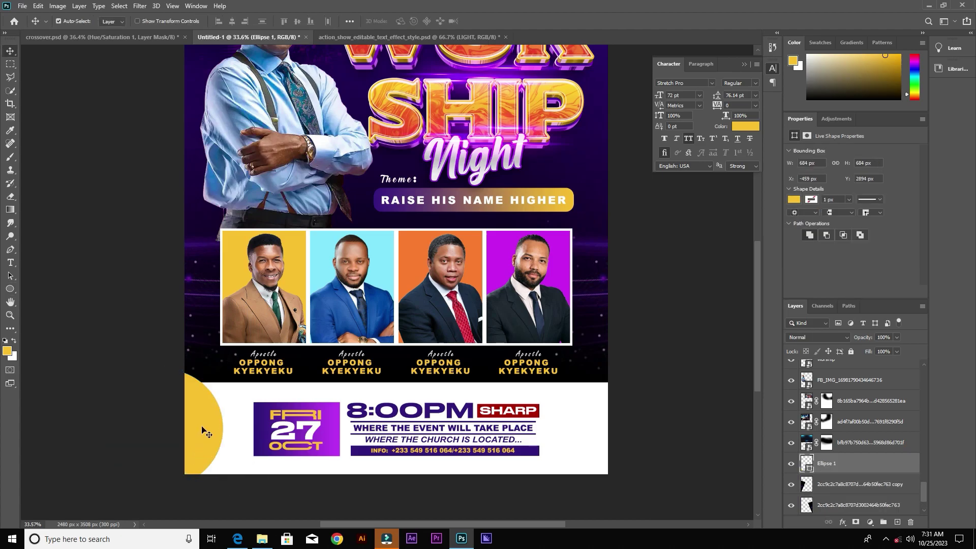
drag(203, 428, 209, 474)
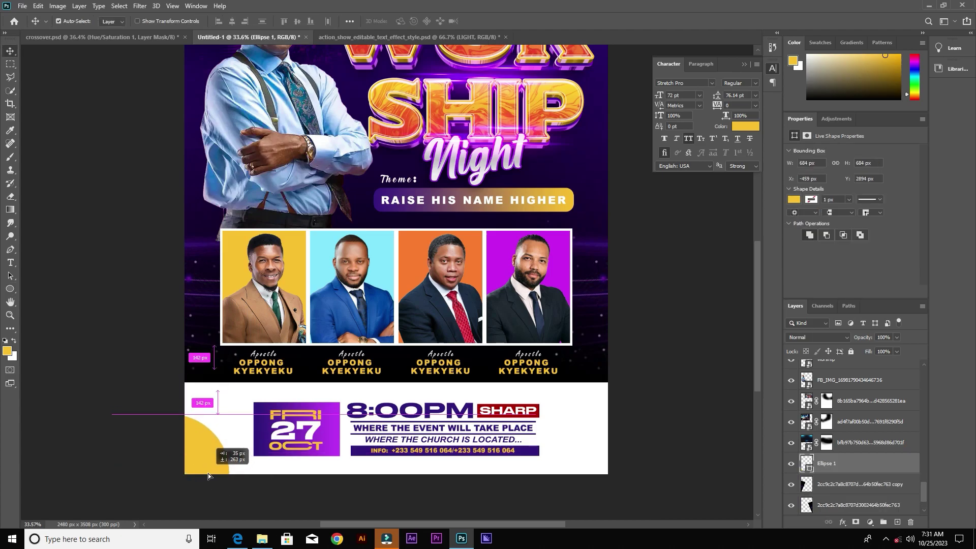
- Turn the circle into a no-fill ring with a ~70 px yellow stroke in both bottom corners
click(793, 200)
click(800, 219)
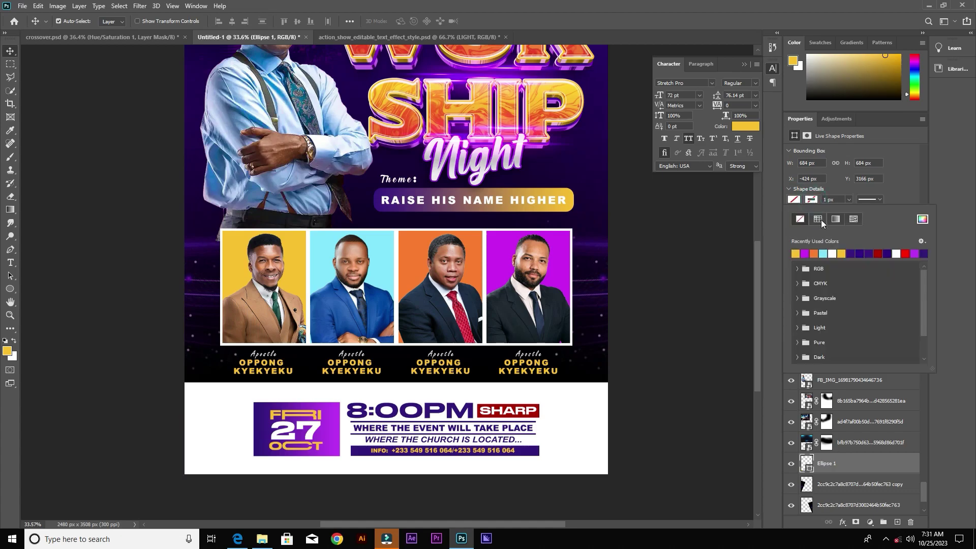
click(849, 200)
mouse_move(850, 205)
mouse_down()
mouse_move(835, 206)
mouse_move(856, 212)
mouse_up()
click(849, 199)
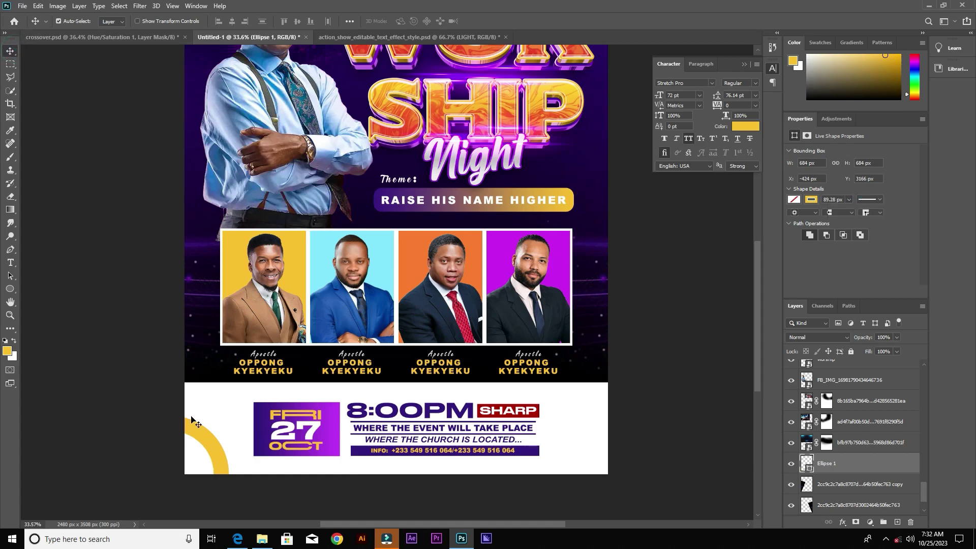
mouse_move(201, 432)
mouse_down()
mouse_move(196, 446)
mouse_move(657, 487)
mouse_up()
scroll(506, 424, up, 10)
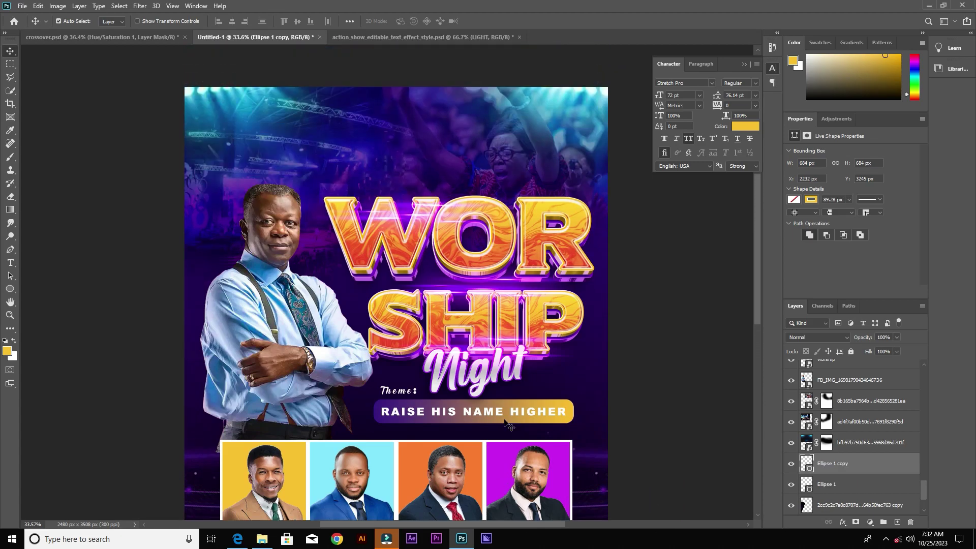
click(677, 321)
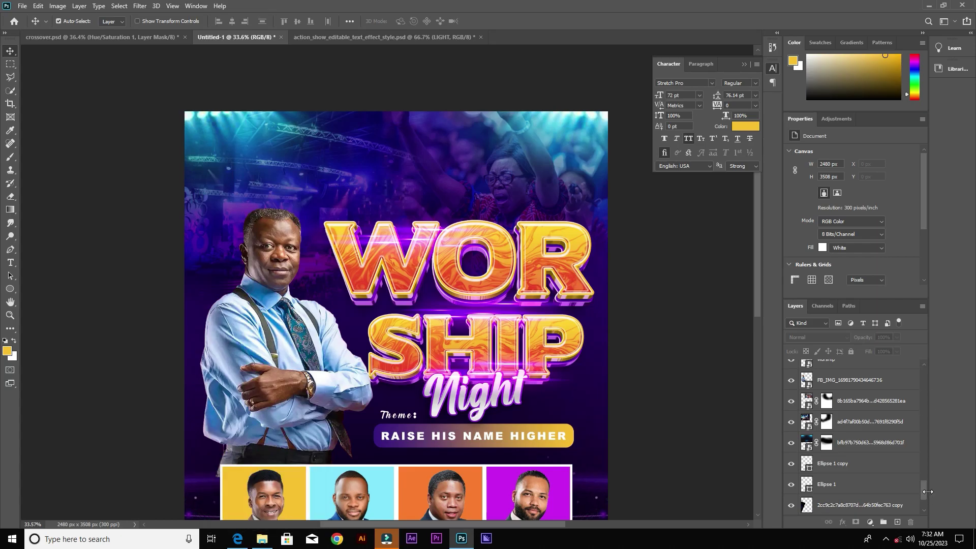
- Bring the church logo image onto the flyer and scale it down
scroll(854, 406, up, 10)
click(262, 539)
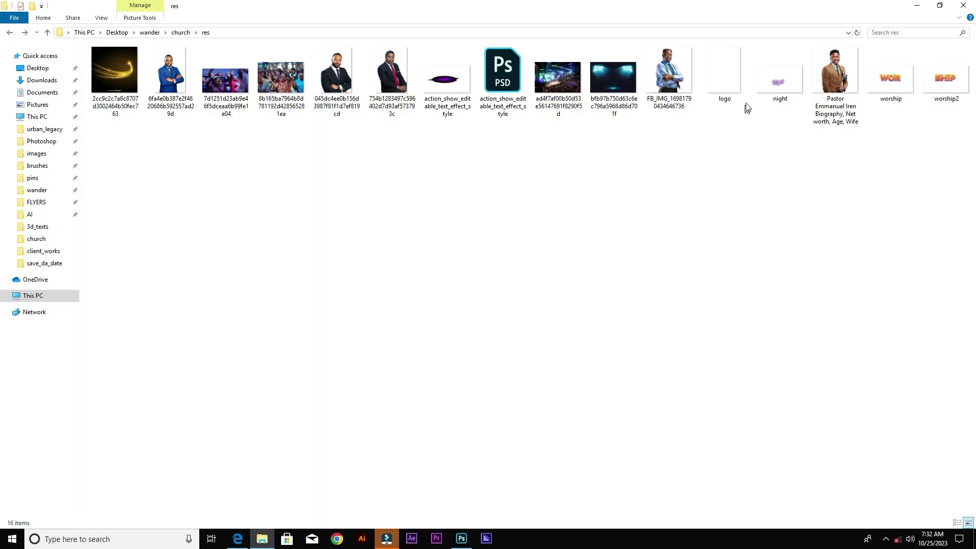
drag(742, 96, 354, 177)
scroll(354, 177, down, 2)
drag(581, 177, 414, 239)
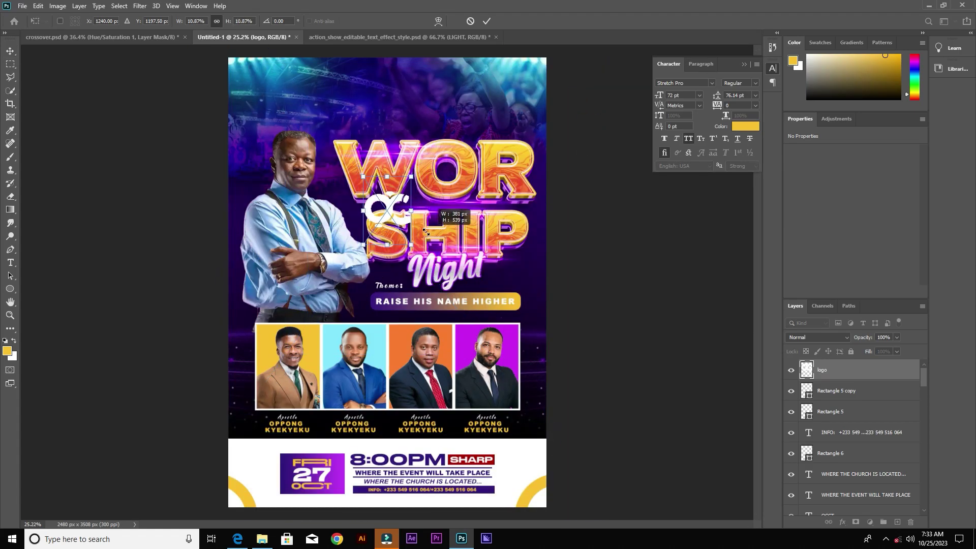
- Link the logo, church name and Presents layers and move them to the flyer's top centre
scroll(414, 257, up, 2)
scroll(399, 205, down, 1)
scroll(399, 204, up, 5)
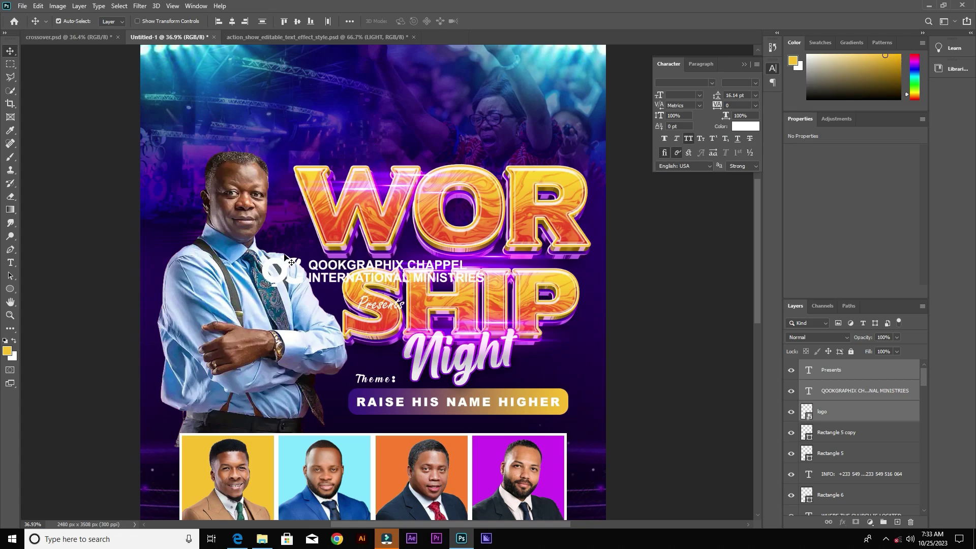
click(833, 522)
drag(288, 268, 283, 85)
scroll(544, 389, down, 3)
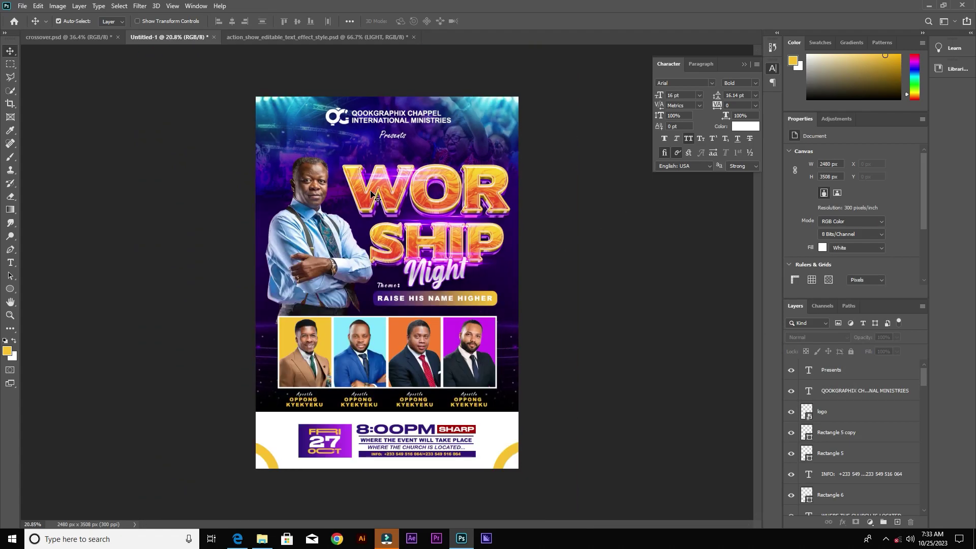
scroll(544, 389, up, 2)
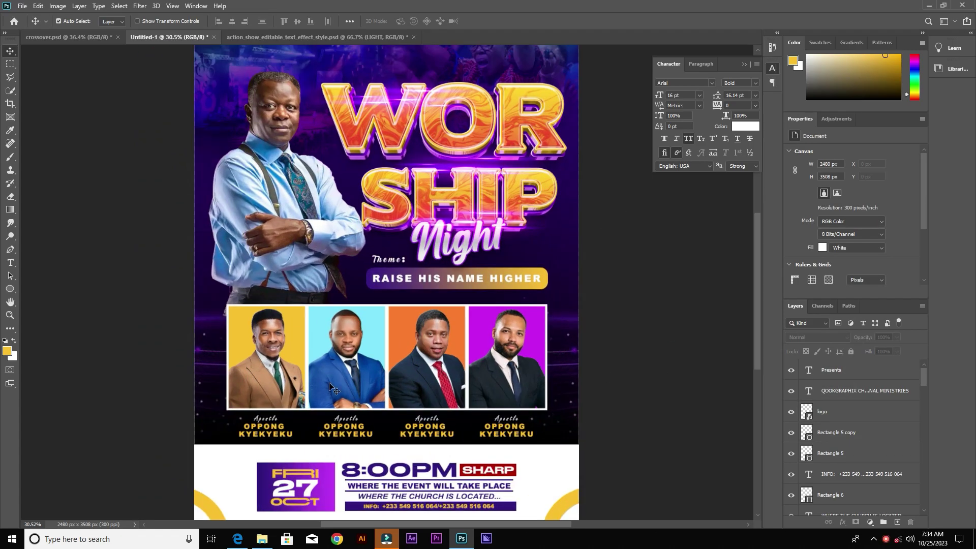
scroll(331, 389, up, 3)
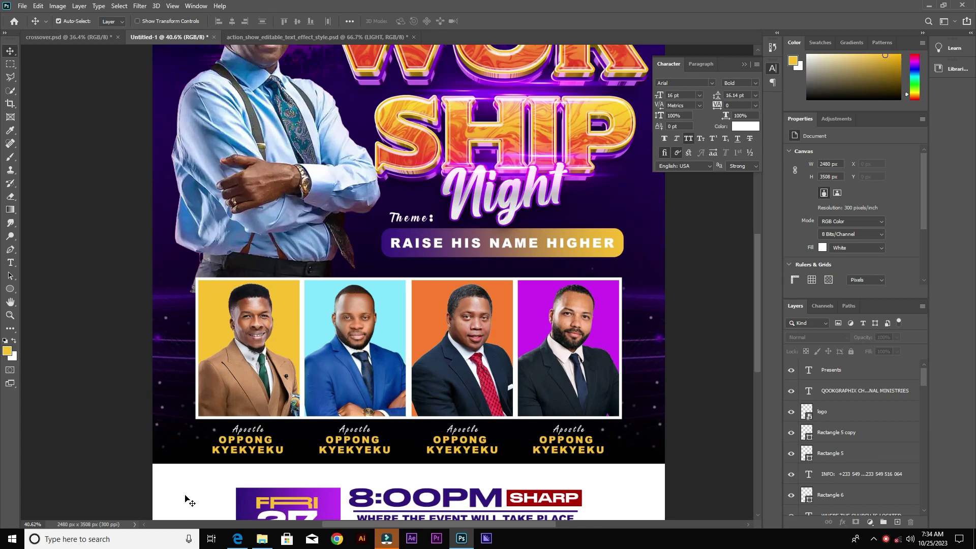
- Place the glow image as a narrow Linear Dodge (Add) strip between the first two portraits
click(262, 539)
drag(451, 76, 376, 343)
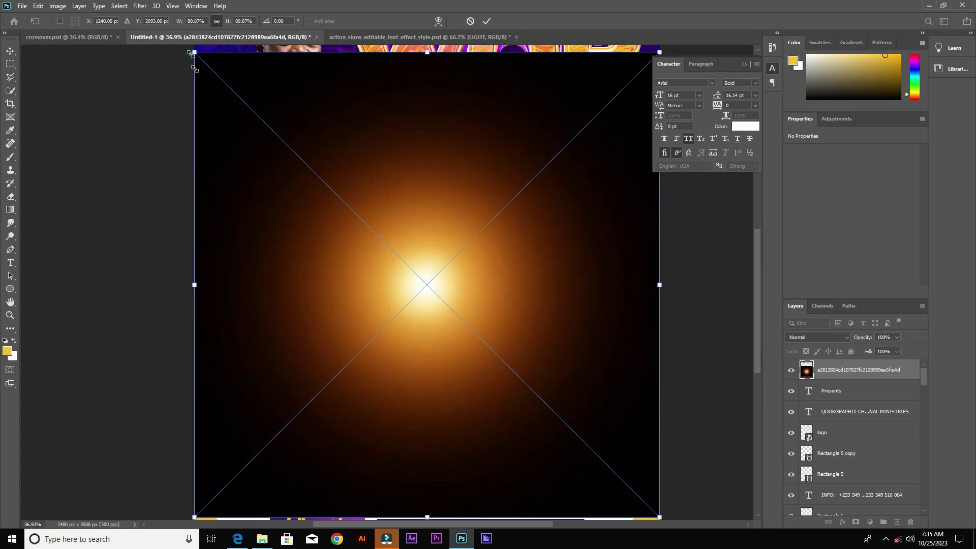
drag(192, 53, 360, 218)
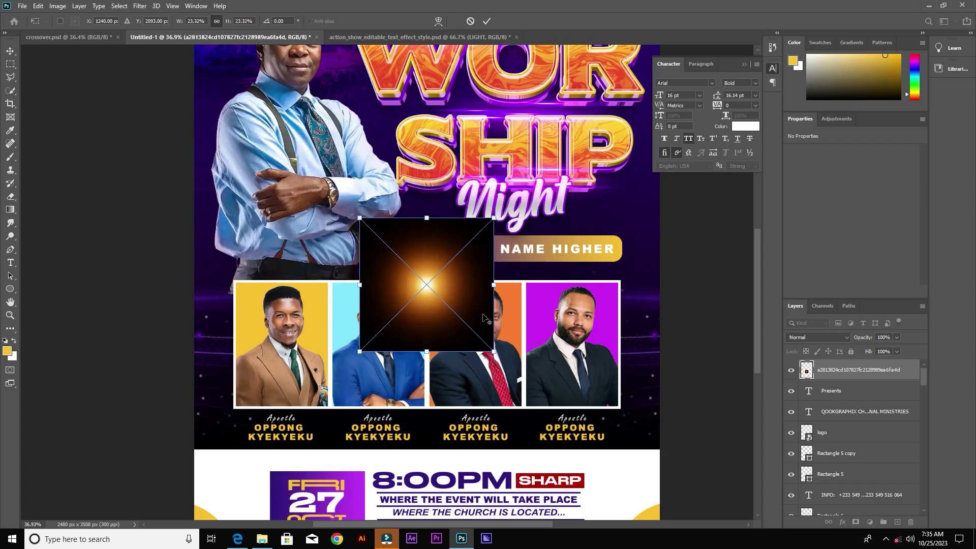
drag(492, 351, 436, 386)
click(487, 21)
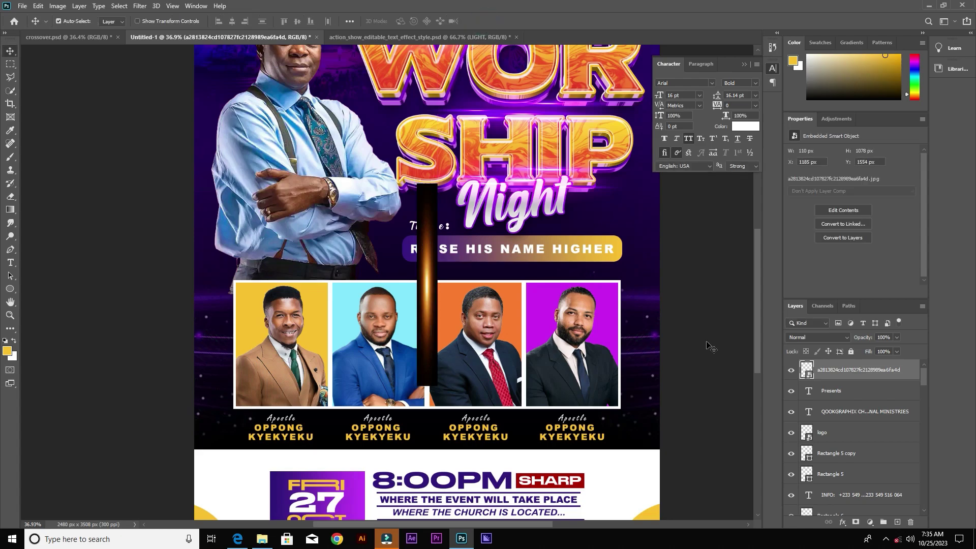
click(829, 337)
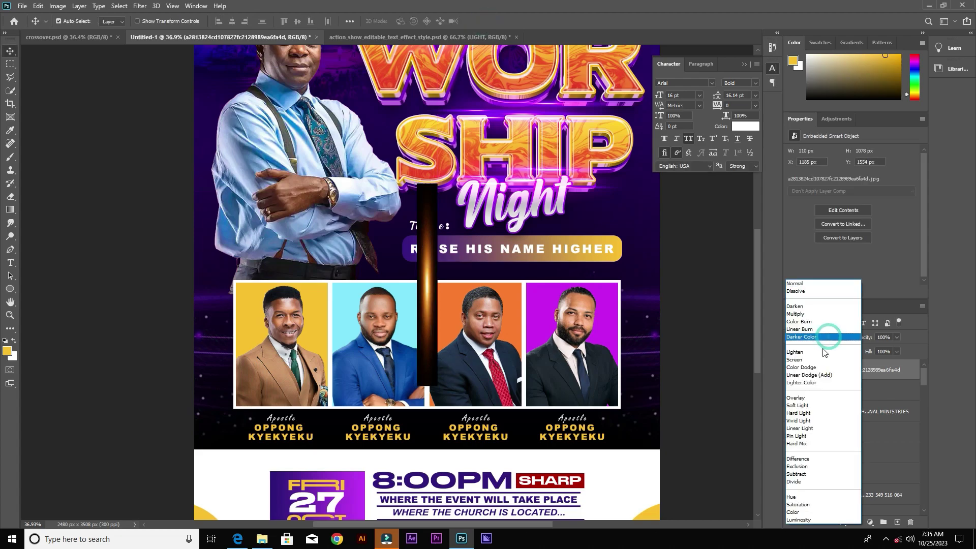
click(814, 376)
drag(428, 277, 331, 336)
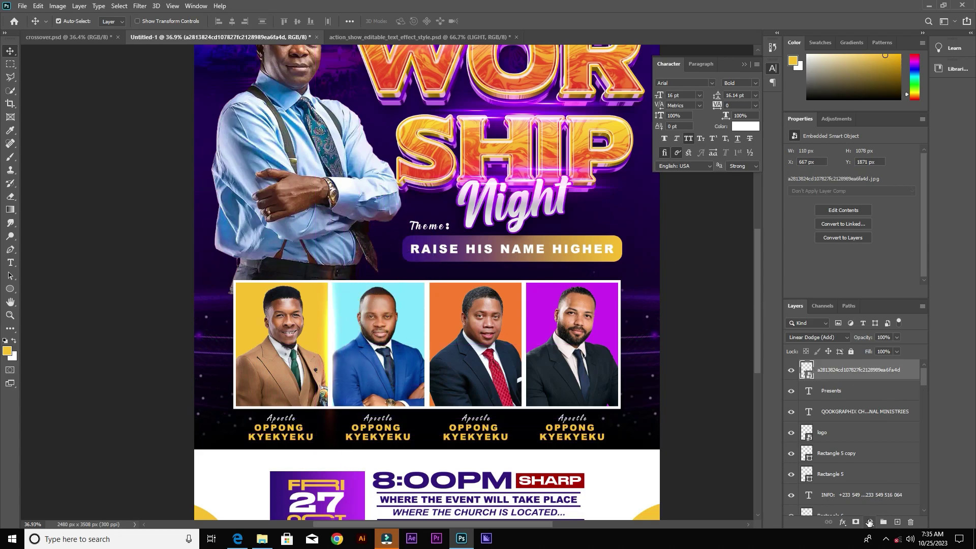
- Clip a +180 hue Hue/Saturation adjustment to the strip, rasterize it, and merge them
click(869, 523)
click(877, 426)
click(851, 292)
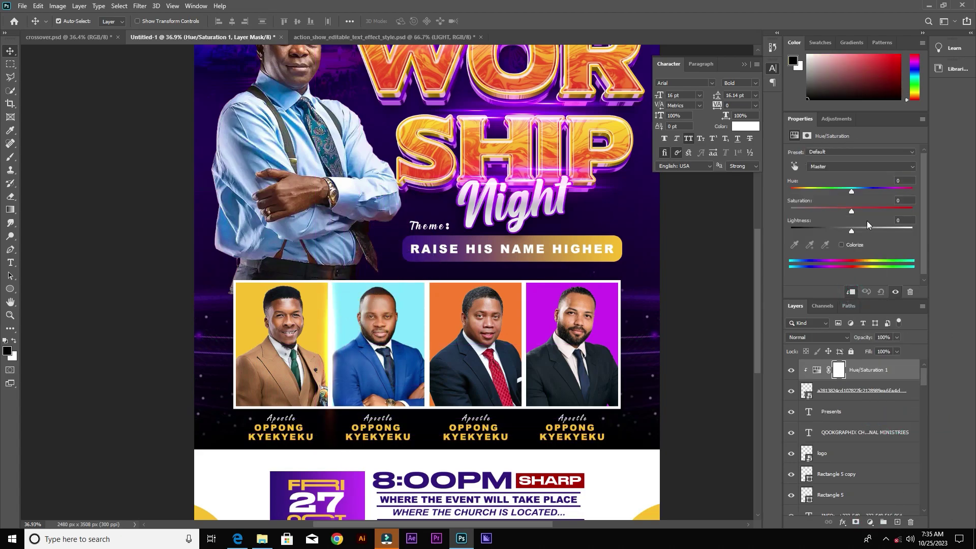
drag(853, 193, 947, 216)
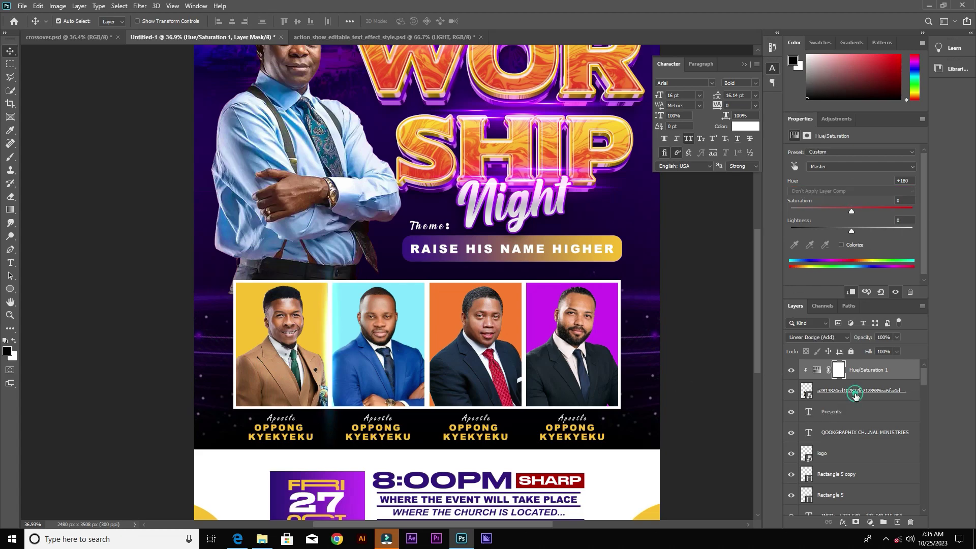
right_click(854, 388)
click(767, 277)
click(872, 376)
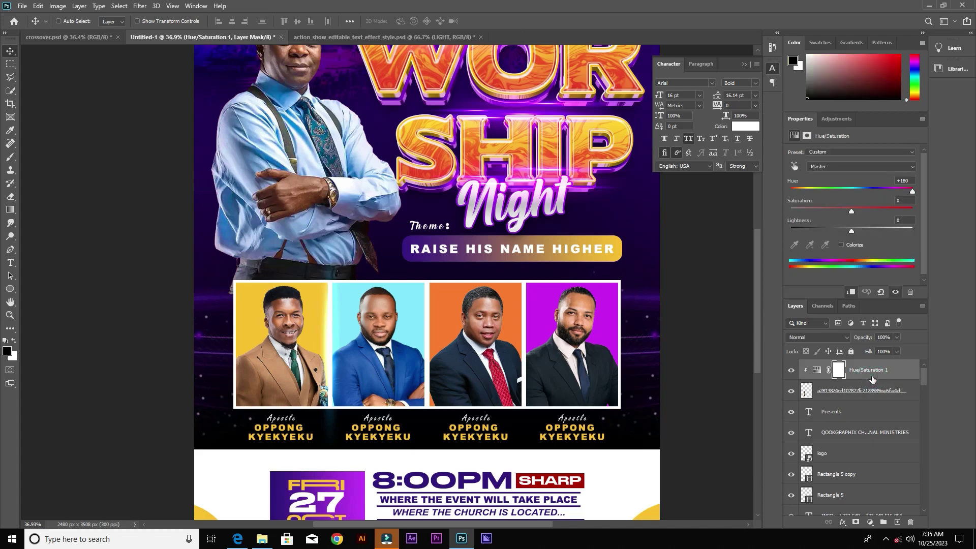
key(ctrl+e)
scroll(329, 358, up, 1)
- Duplicate the glow strip into the remaining portrait gaps and review the whole flyer
drag(329, 358, 562, 360)
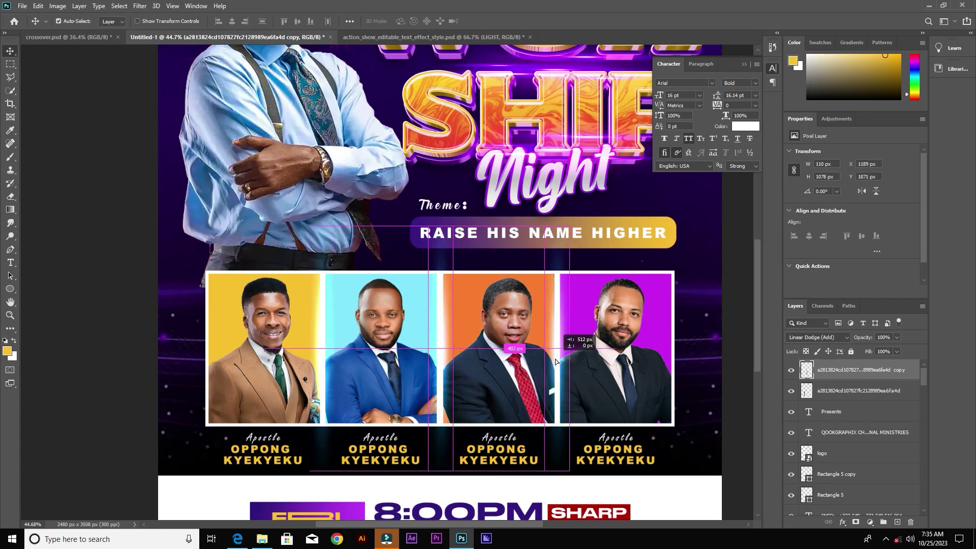
scroll(569, 333, down, 3)
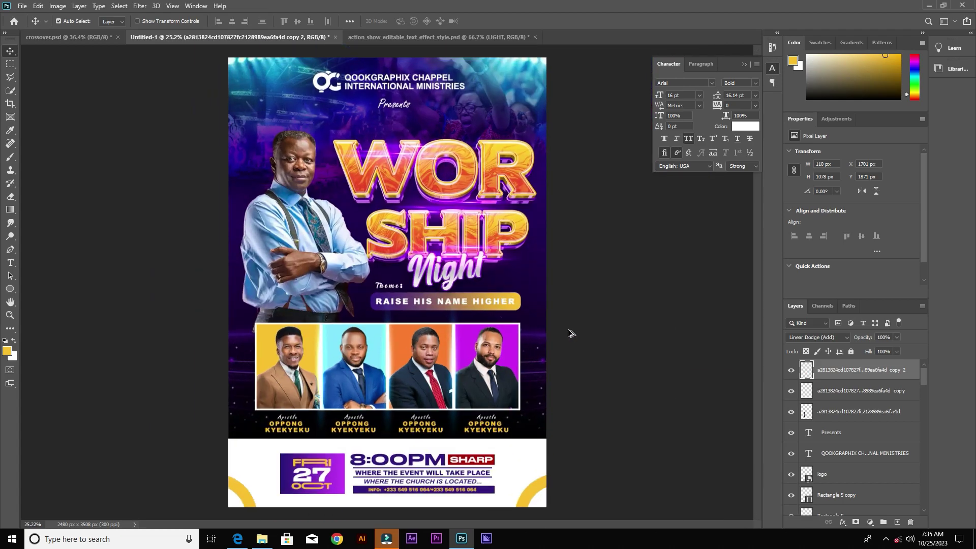
scroll(384, 263, up, 5)
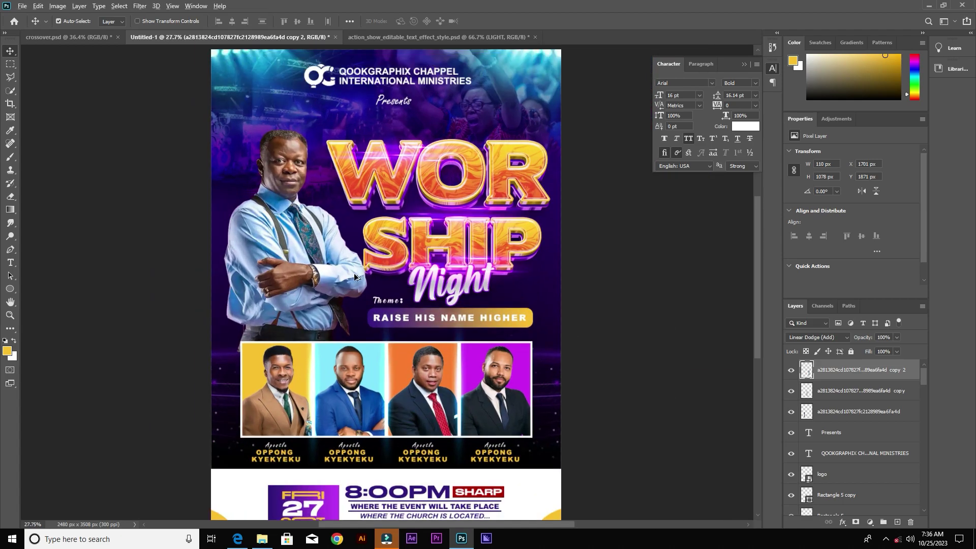
scroll(384, 261, down, 3)
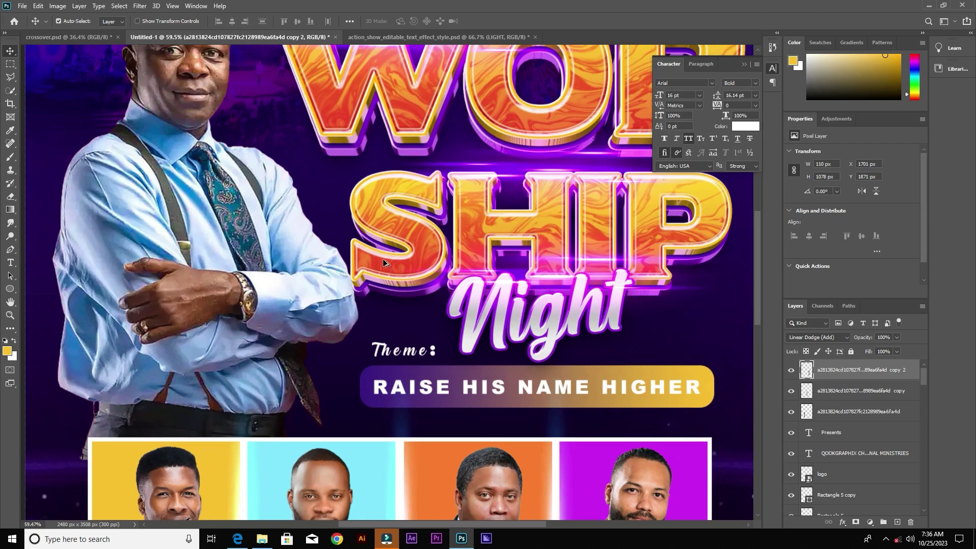
scroll(383, 262, down, 1)
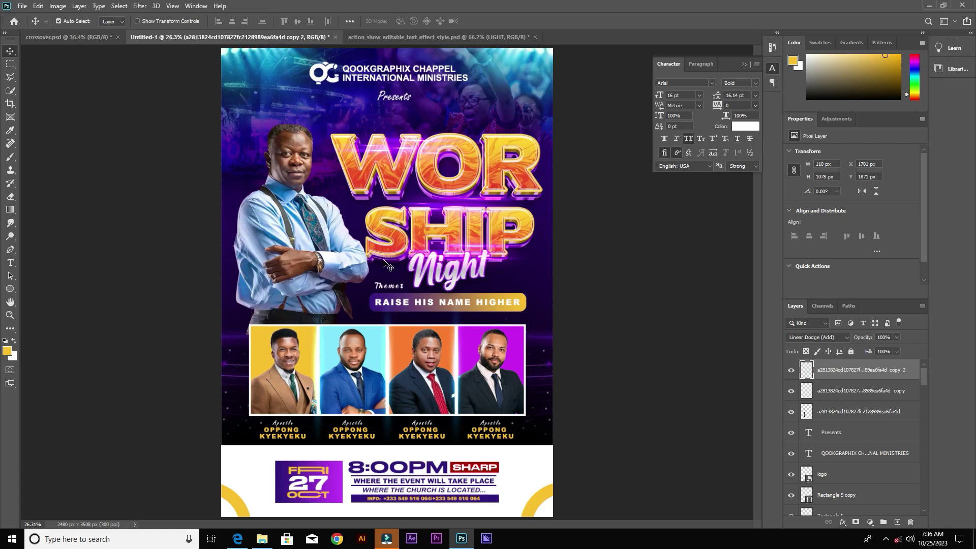
- Apply a Camera Raw Filter raising the pastor portrait's exposure to +0.30
click(305, 203)
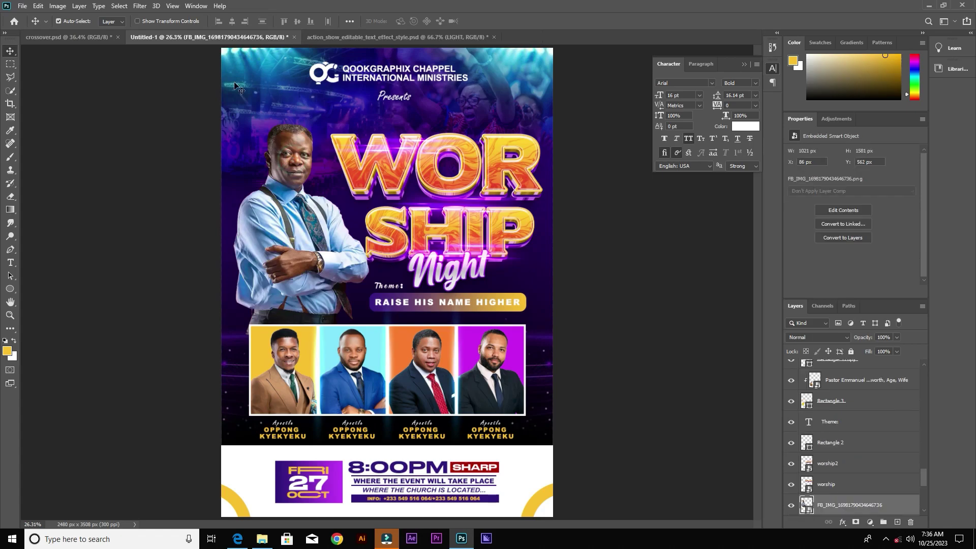
click(139, 6)
click(152, 13)
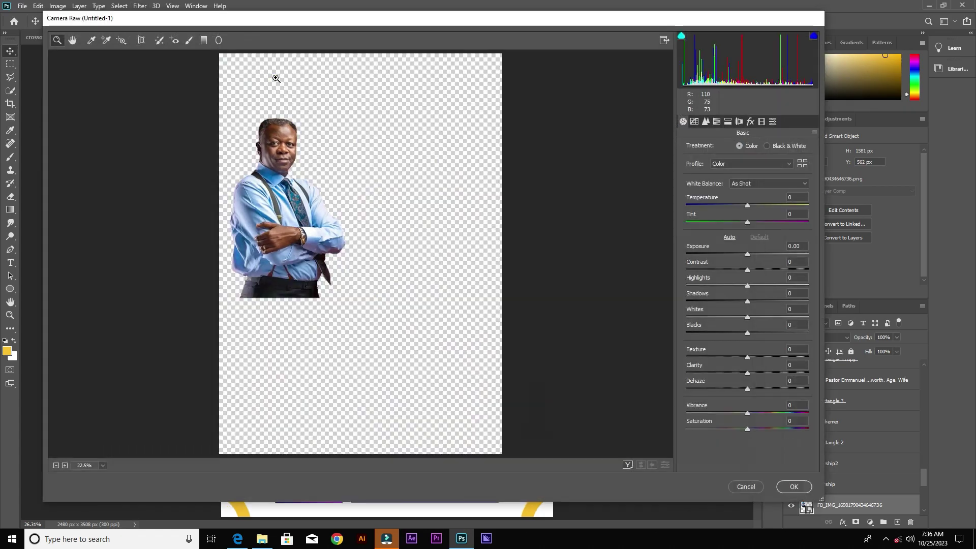
drag(748, 254, 752, 254)
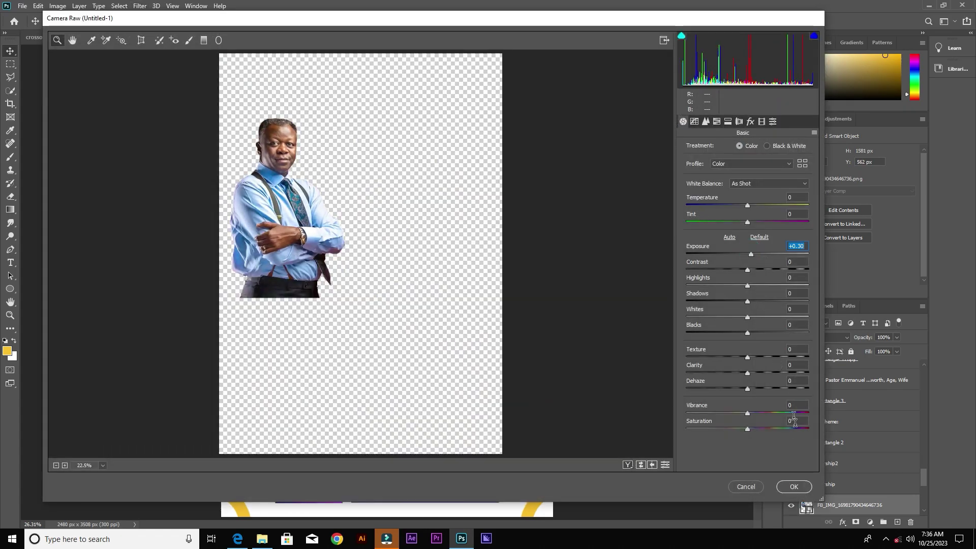
click(794, 487)
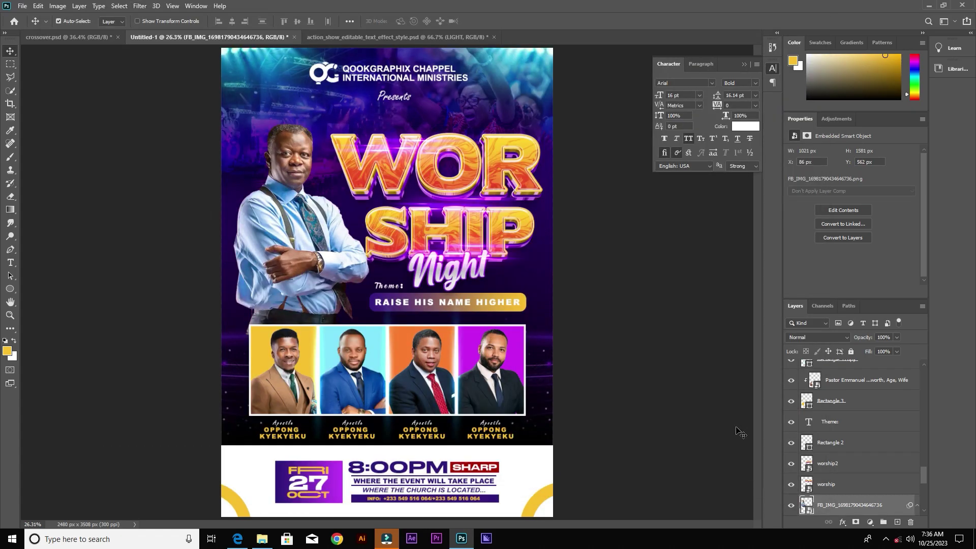